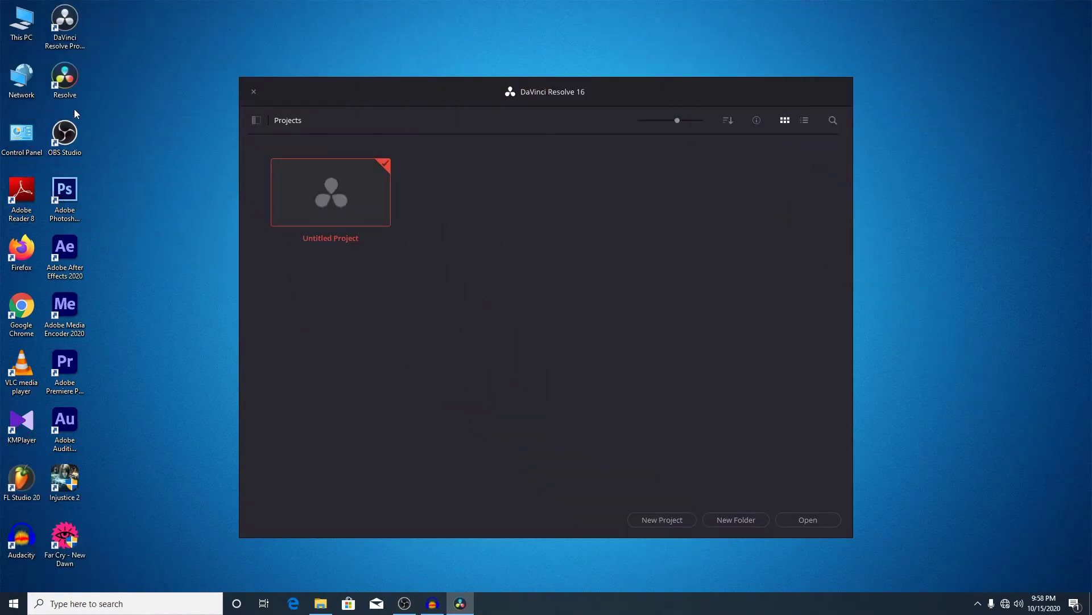
- Create a new project named "test 01"
{"action": "left_click", "coordinate": [684, 520]}
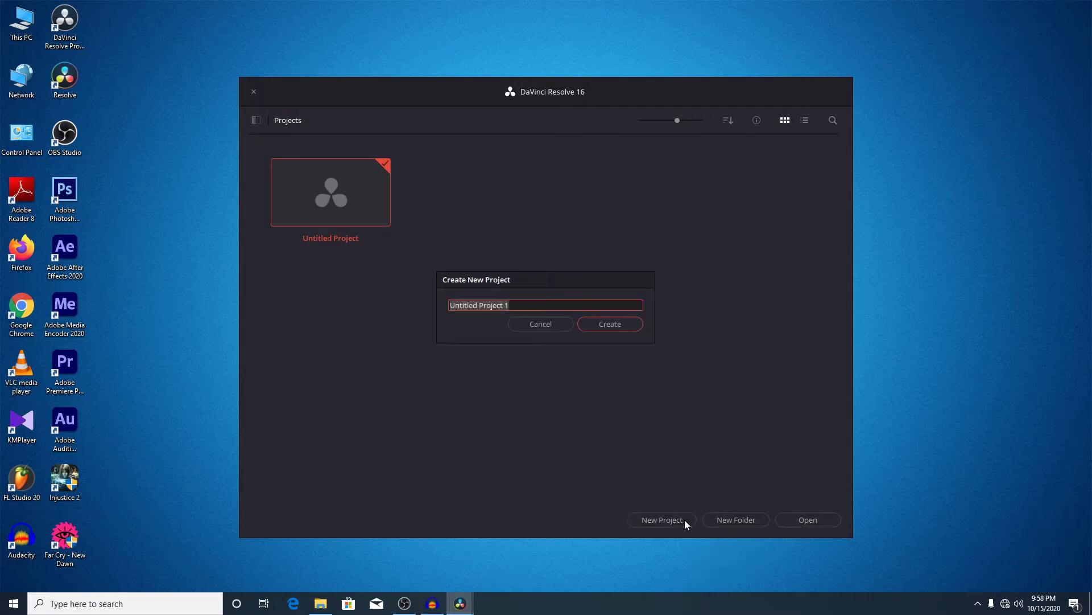
{"action": "type", "text": "test "}
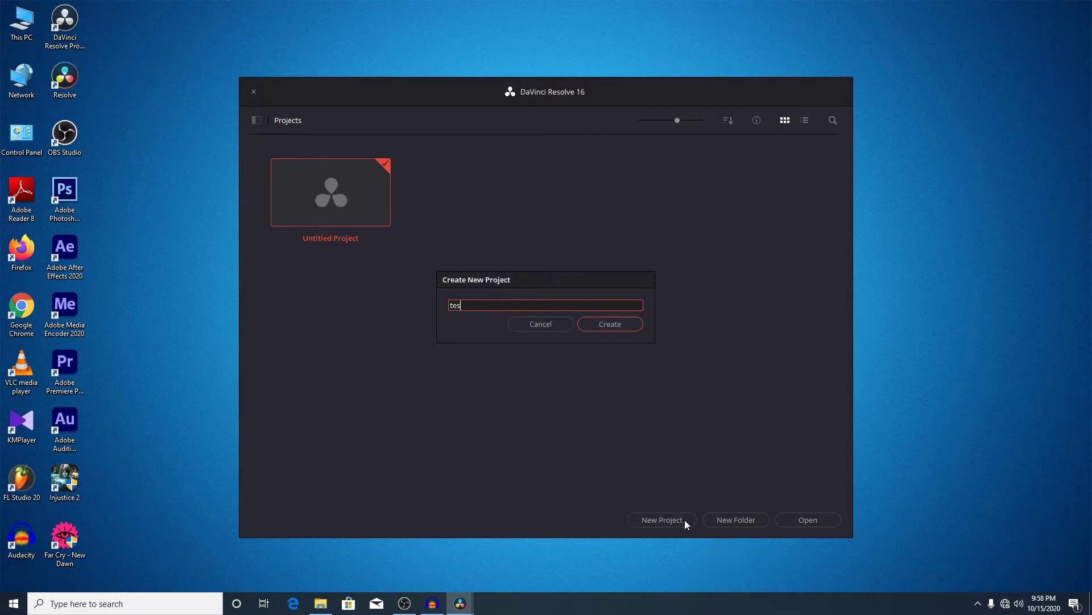
{"action": "type", "text": "01"}
{"action": "left_click", "coordinate": [603, 323]}
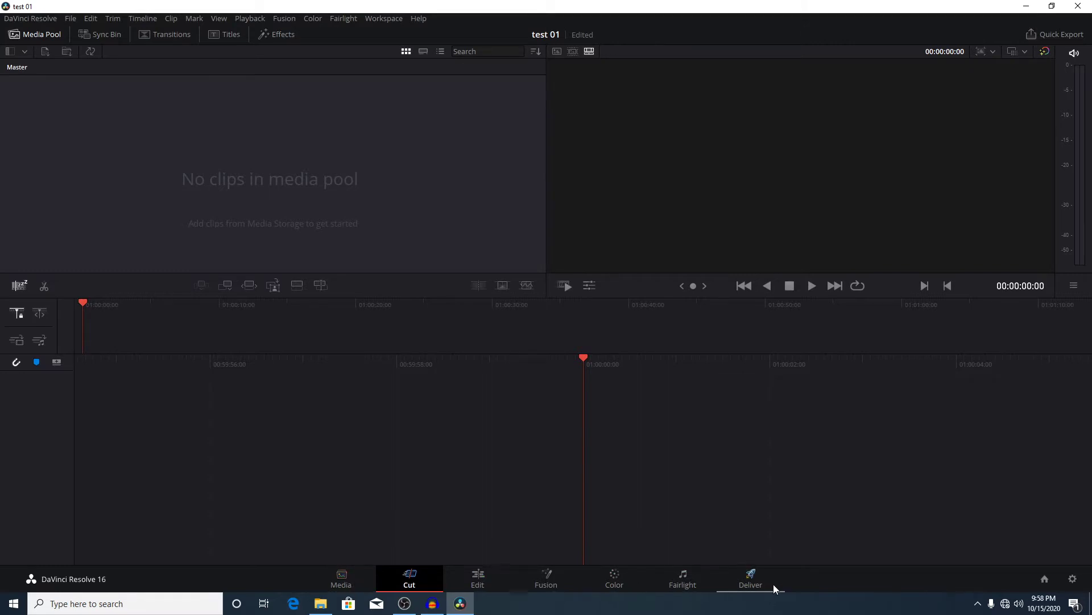
- Open the Media page and browse the contents of the C: and D: drives in media storage
{"action": "left_click", "coordinate": [364, 581]}
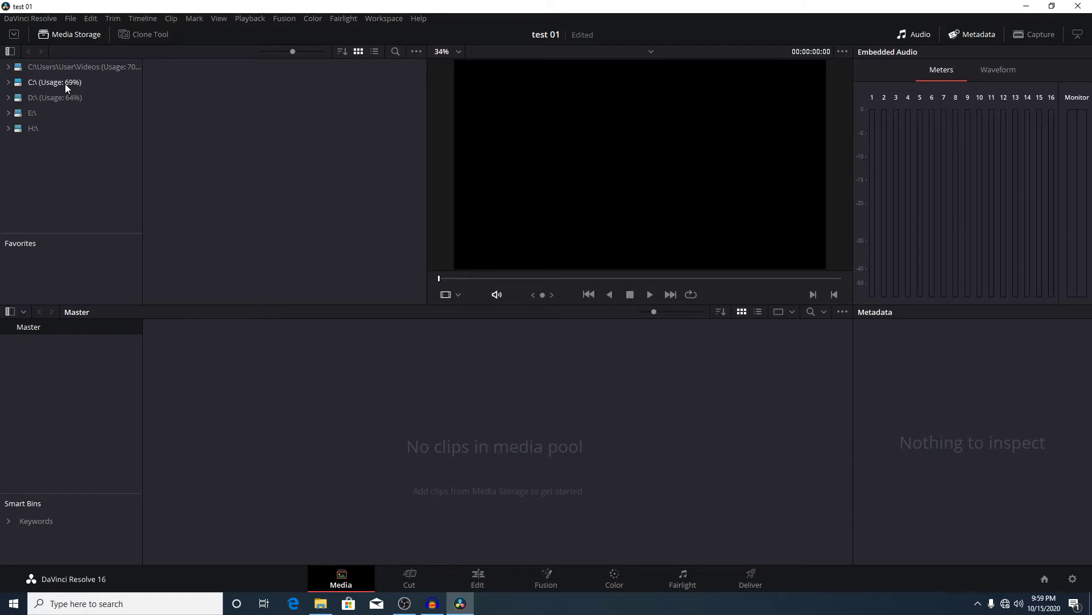
{"action": "left_click", "coordinate": [9, 83]}
{"action": "left_click", "coordinate": [9, 82]}
{"action": "left_click", "coordinate": [11, 98]}
{"action": "left_click", "coordinate": [8, 98]}
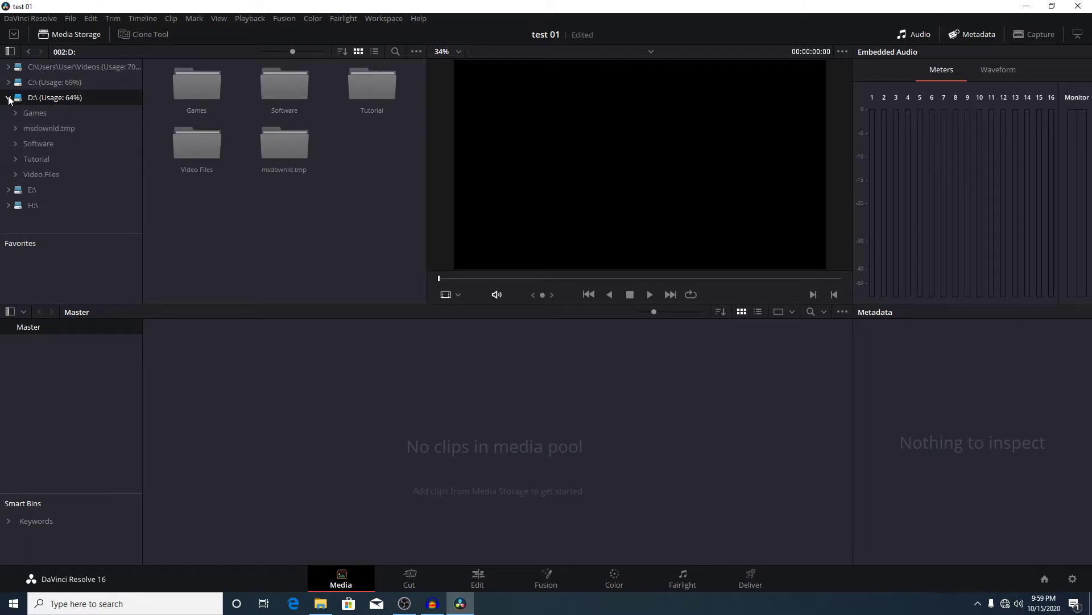
{"action": "left_click", "coordinate": [9, 97]}
{"action": "left_click", "coordinate": [60, 84]}
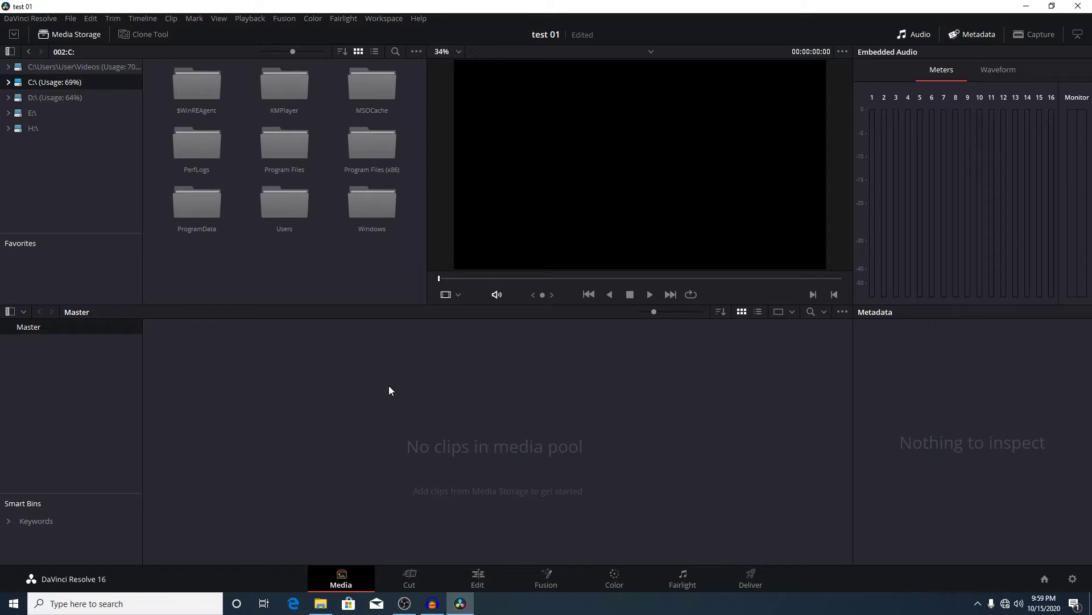
- Import the Call Of Duty video, the rog_wallpaper image and the Basixx MP3 from the Tutorial folder into the media pool, keeping the project frame rate
{"action": "key", "text": "alt+Tab"}
{"action": "left_click_drag", "start_coordinate": [1091, 204], "coordinate": [581, 106]}
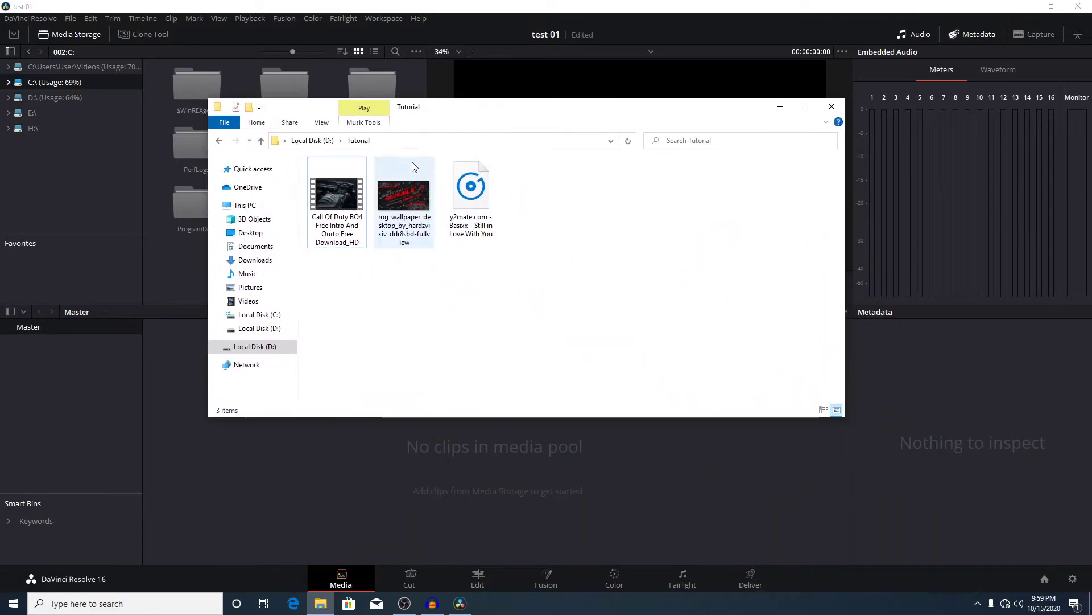
{"action": "left_click_drag", "start_coordinate": [337, 196], "coordinate": [386, 496]}
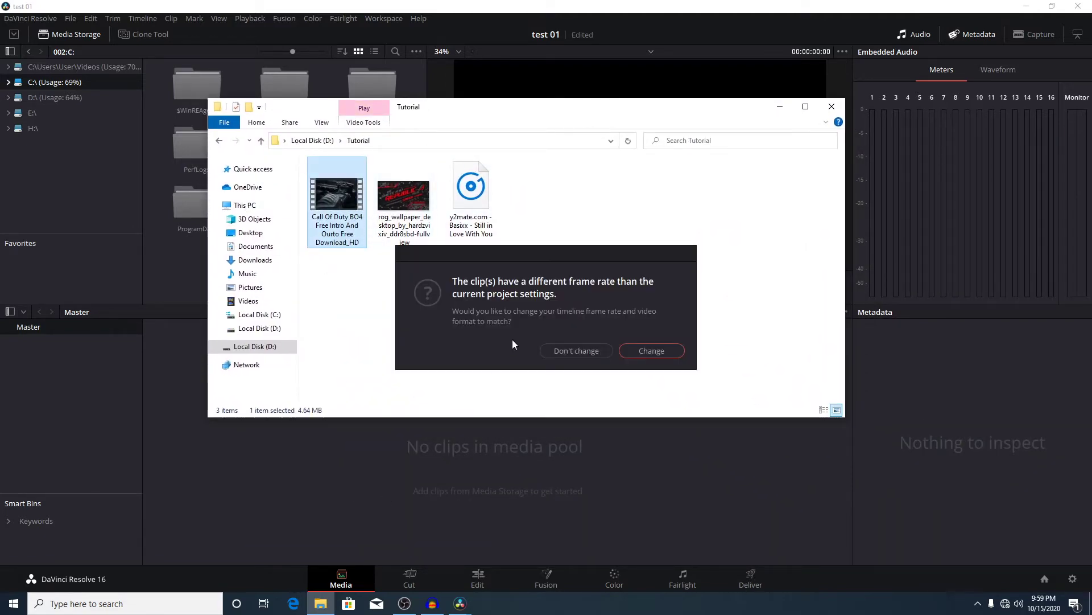
{"action": "left_click", "coordinate": [515, 350]}
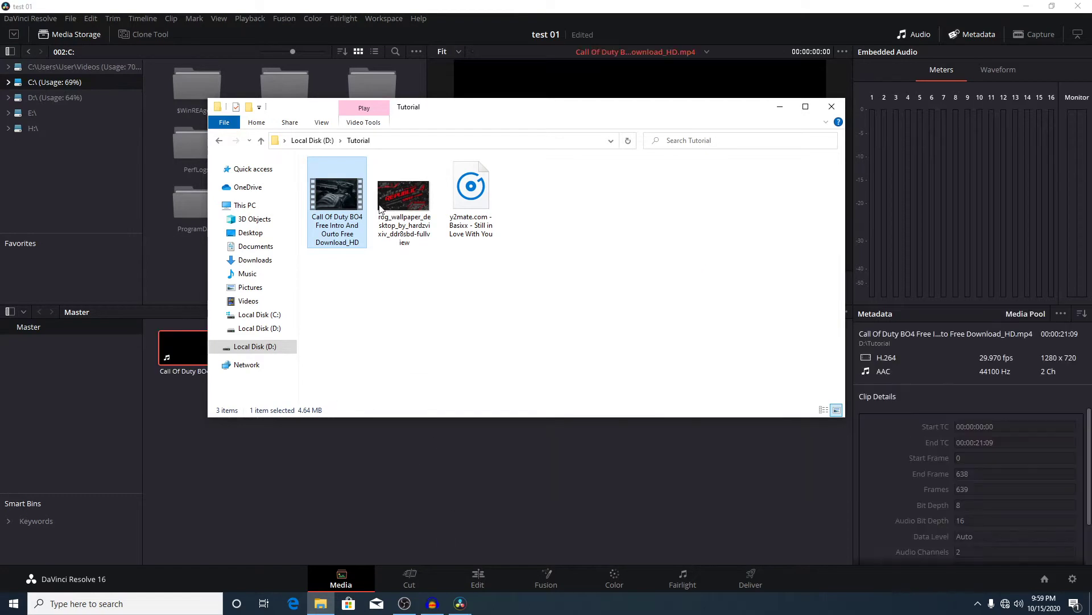
{"action": "left_click_drag", "start_coordinate": [404, 196], "coordinate": [428, 495]}
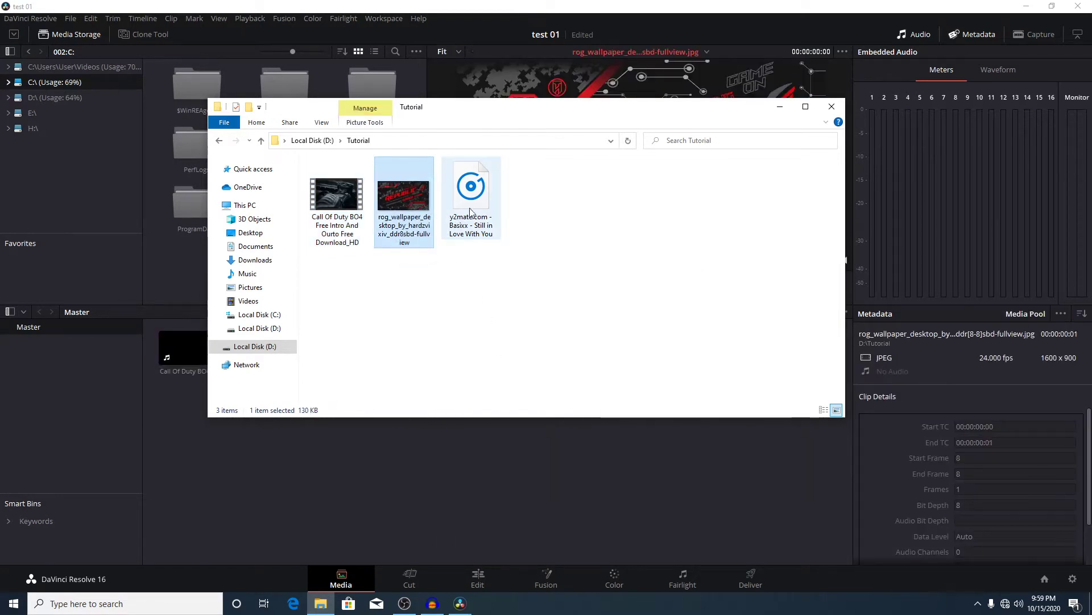
{"action": "left_click_drag", "start_coordinate": [473, 205], "coordinate": [555, 481]}
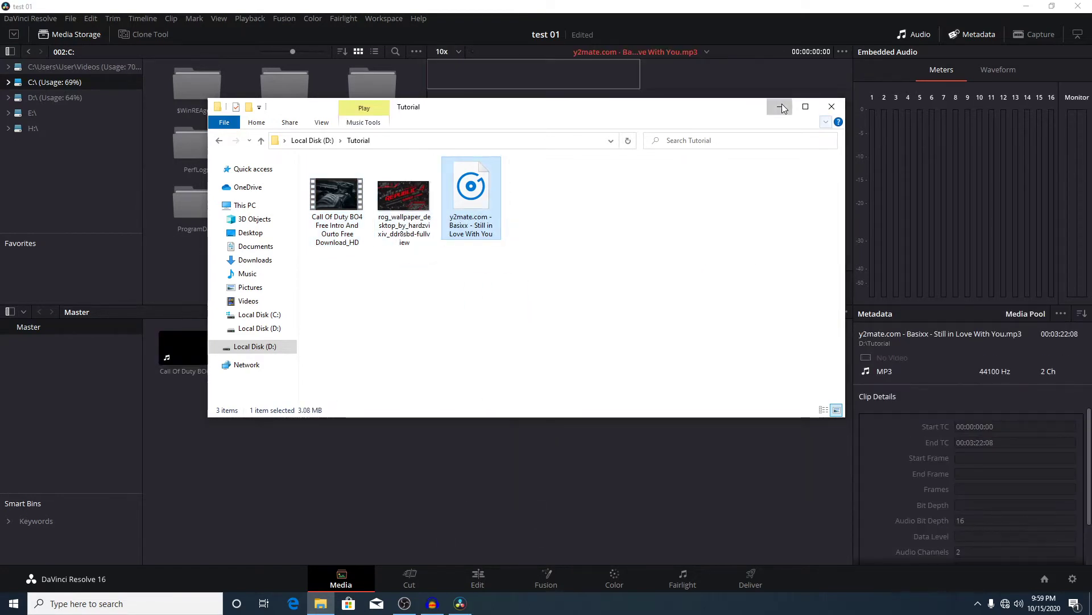
{"action": "left_click", "coordinate": [780, 106]}
- Preview the Call Of Duty video clip from its beginning in the source viewer
{"action": "left_click", "coordinate": [286, 373]}
{"action": "left_click", "coordinate": [178, 357]}
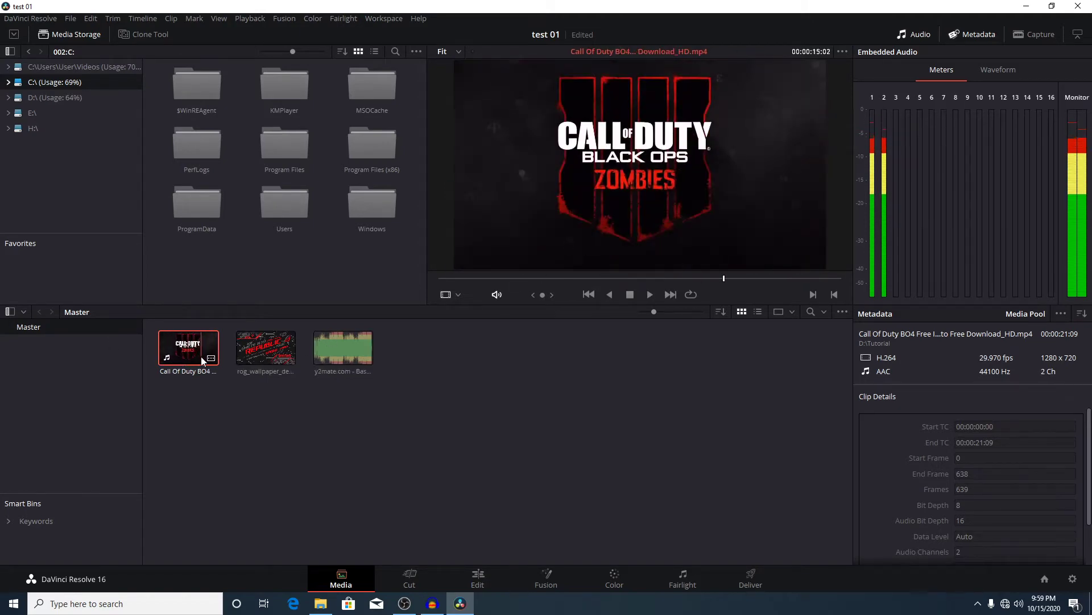
{"action": "left_click_drag", "start_coordinate": [445, 278], "coordinate": [438, 278]}
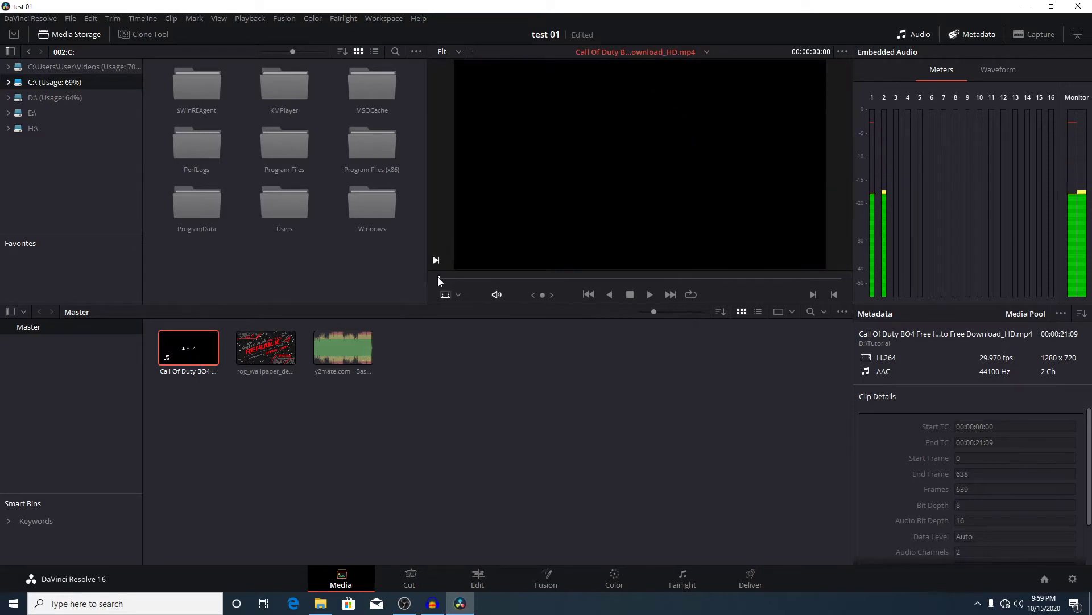
{"action": "key", "text": "space"}
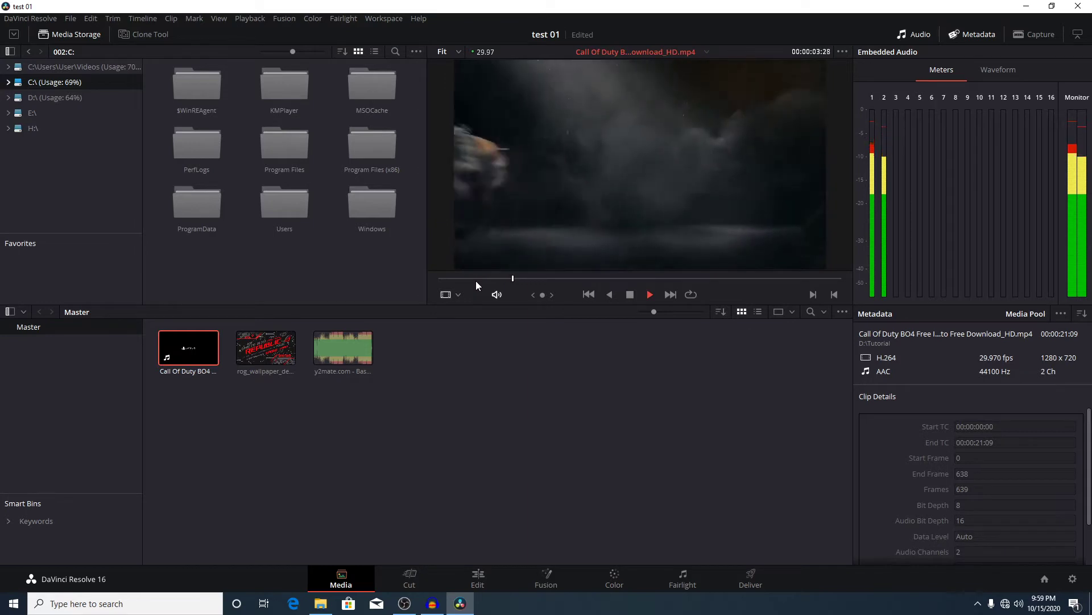
- View the wallpaper image, listen to parts of the MP3 track, and return to the Call Of Duty clip
{"action": "left_click", "coordinate": [266, 347]}
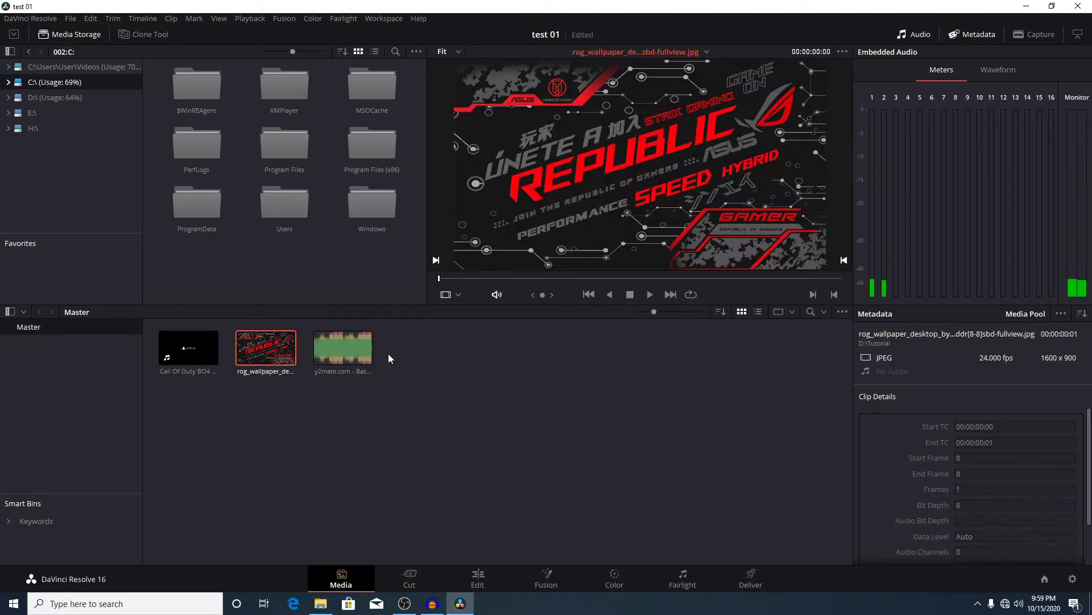
{"action": "mouse_move", "coordinate": [366, 360]}
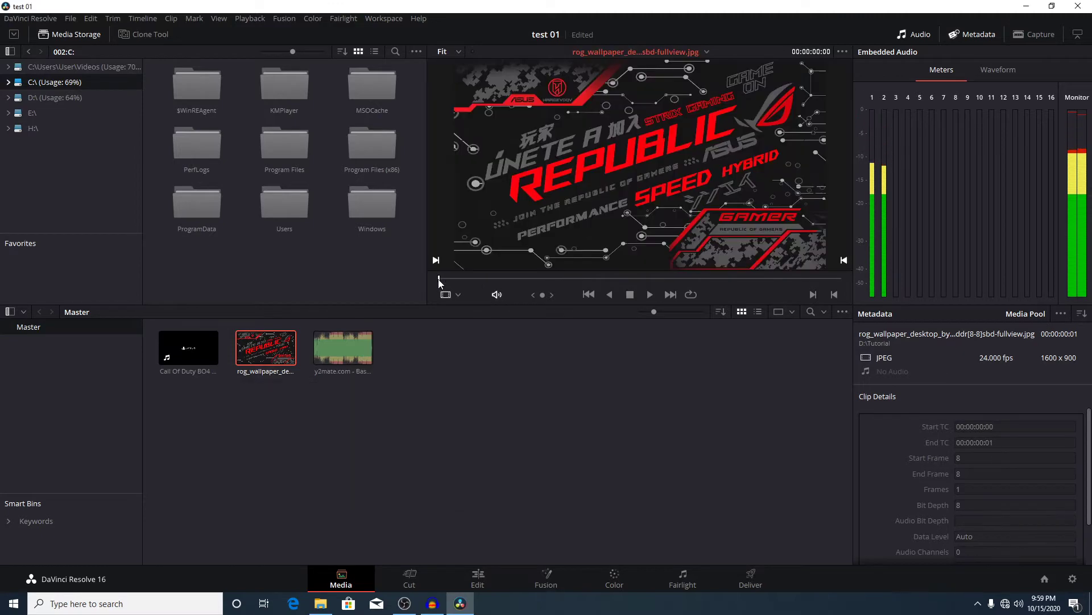
{"action": "left_click", "coordinate": [351, 343]}
{"action": "left_click", "coordinate": [440, 279]}
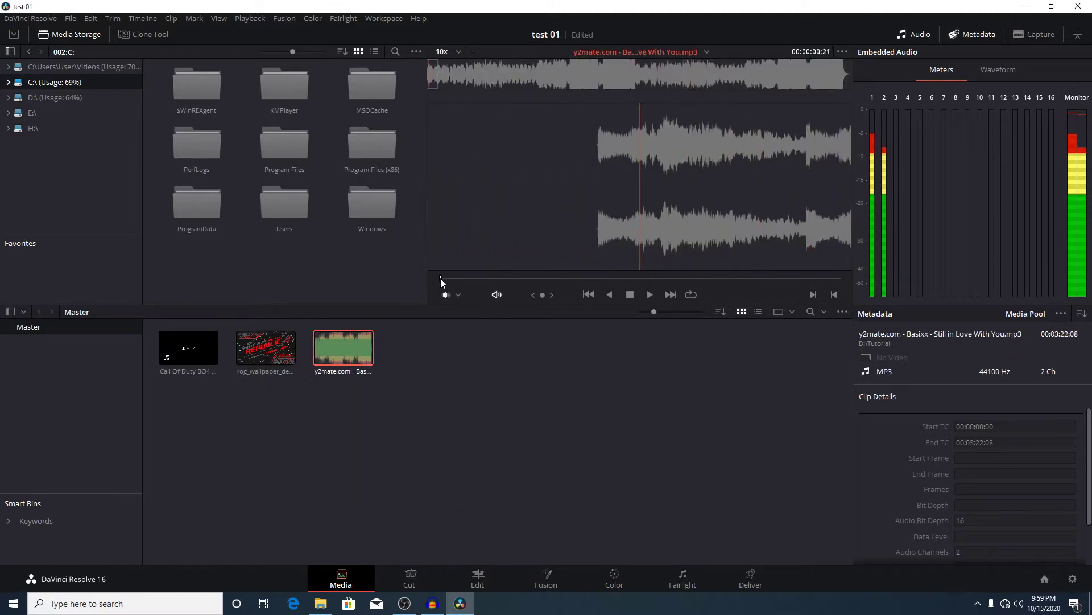
{"action": "key", "text": "space"}
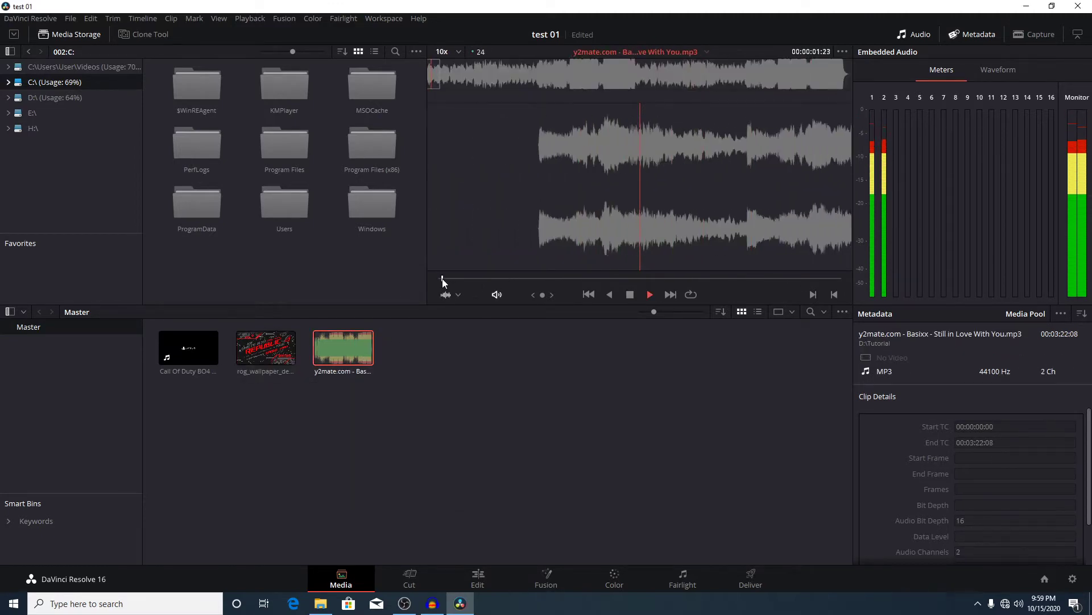
{"action": "left_click", "coordinate": [467, 280]}
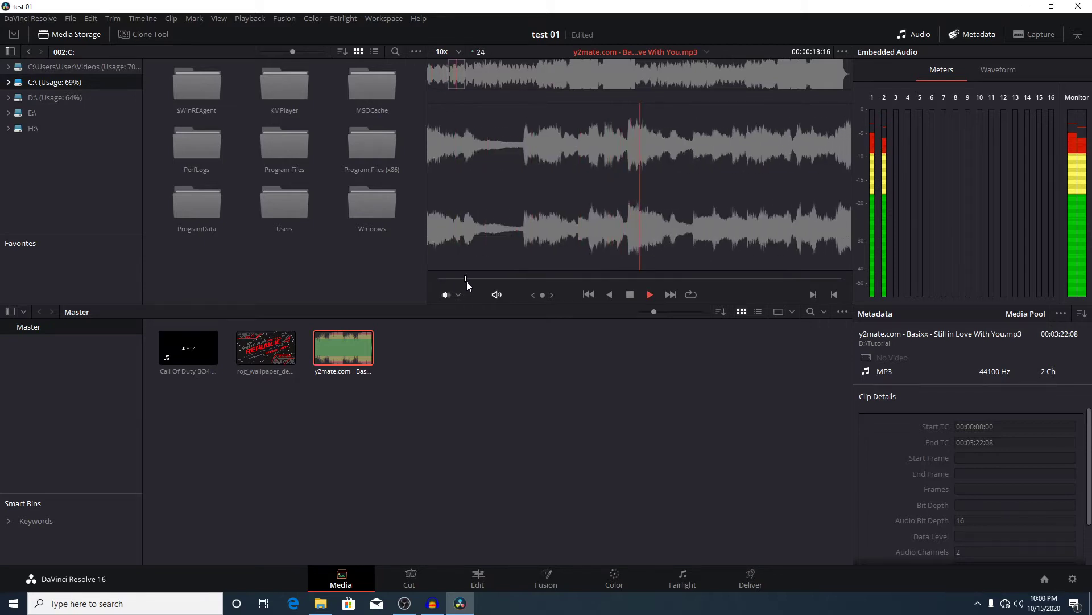
{"action": "key", "text": "space"}
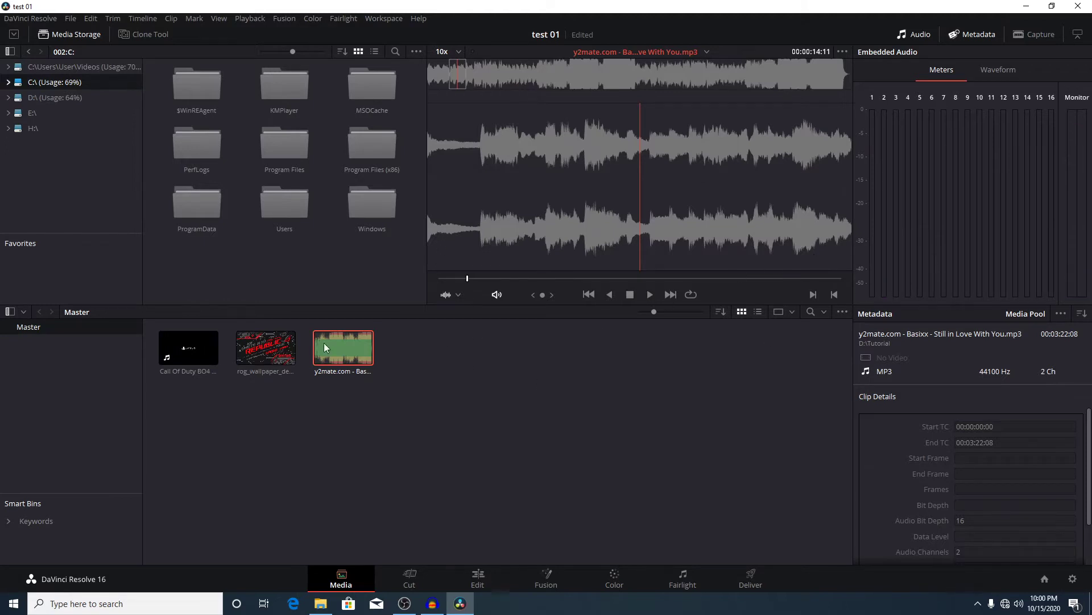
{"action": "left_click", "coordinate": [188, 348]}
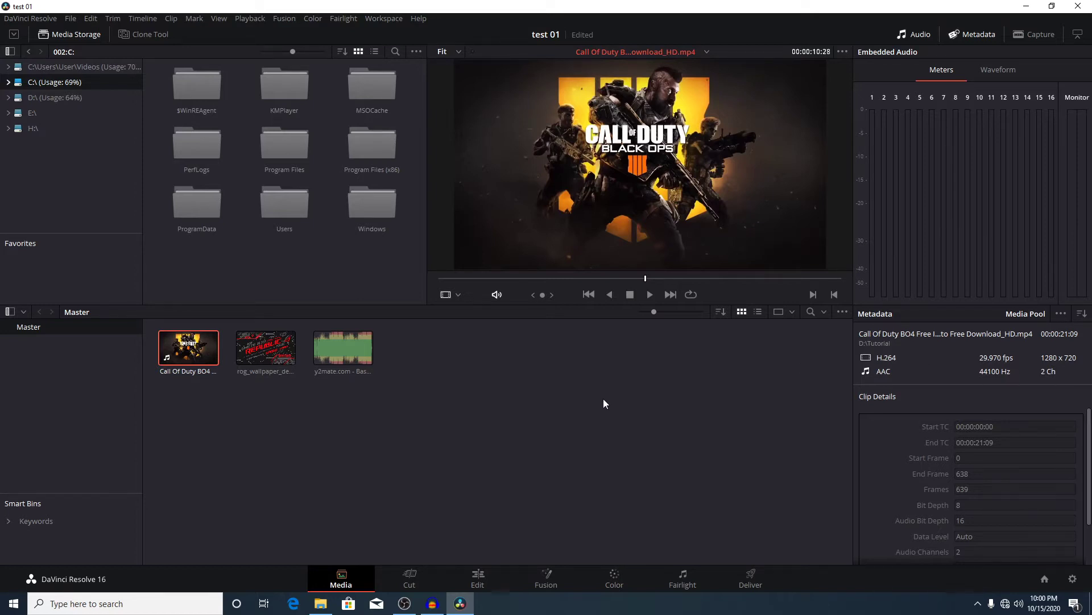
- On the Cut page, place the Call Of Duty clip in the empty timeline
{"action": "left_click", "coordinate": [436, 572]}
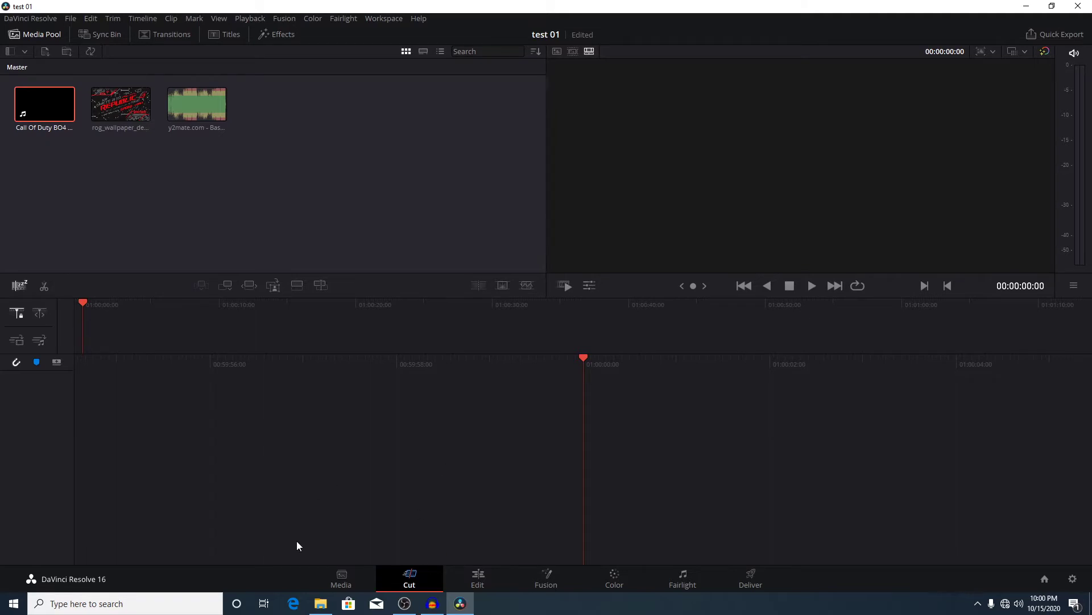
{"action": "left_click_drag", "start_coordinate": [43, 103], "coordinate": [432, 427]}
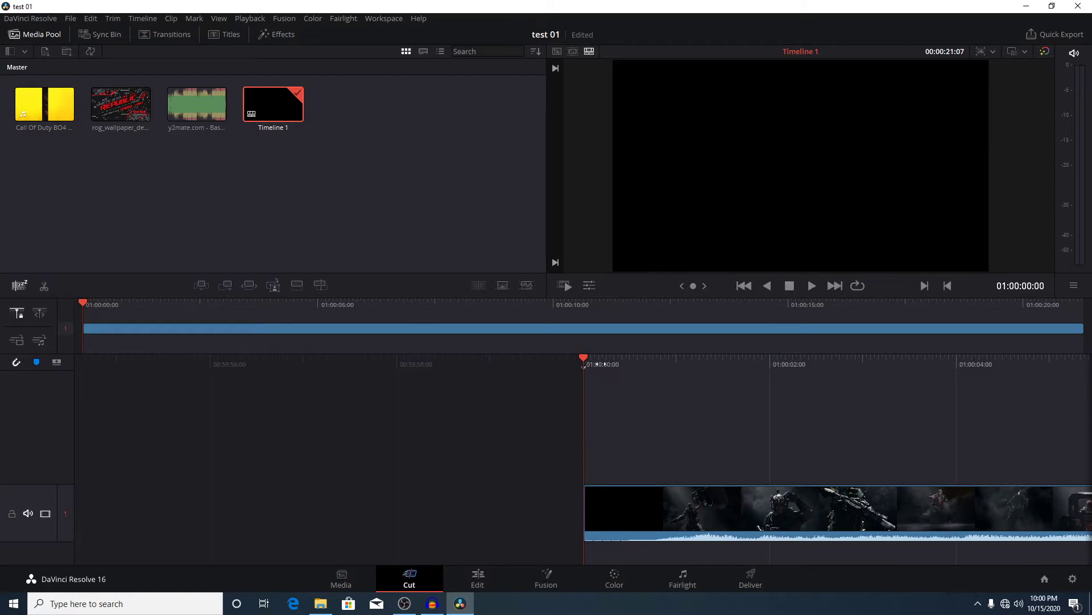
- Play the timeline and split the video clip at 01:00:06:21
{"action": "key", "text": "space"}
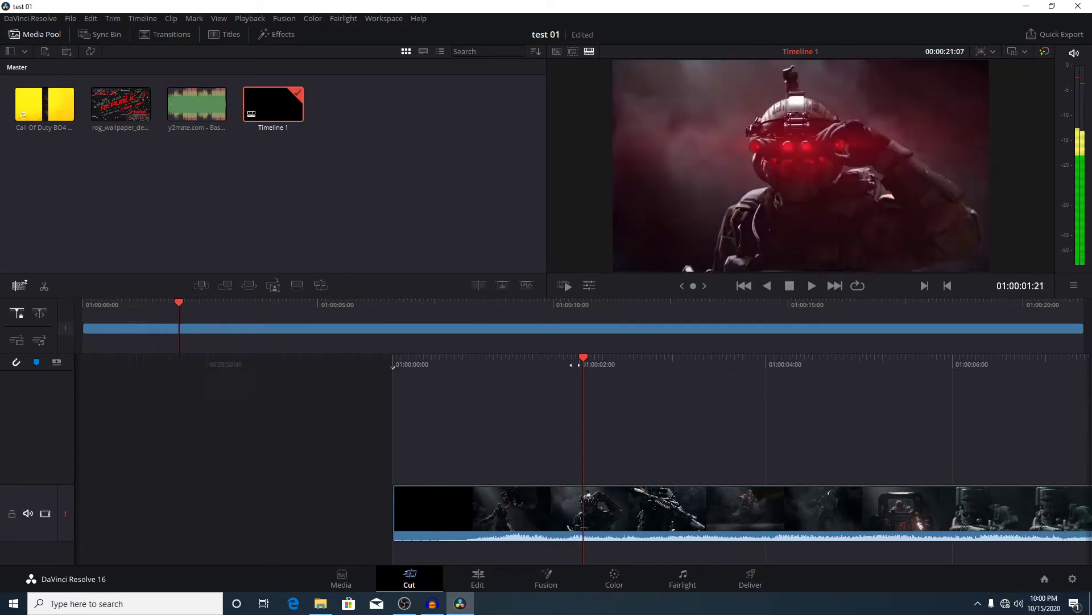
{"action": "key", "text": "space"}
{"action": "key", "text": "space"}
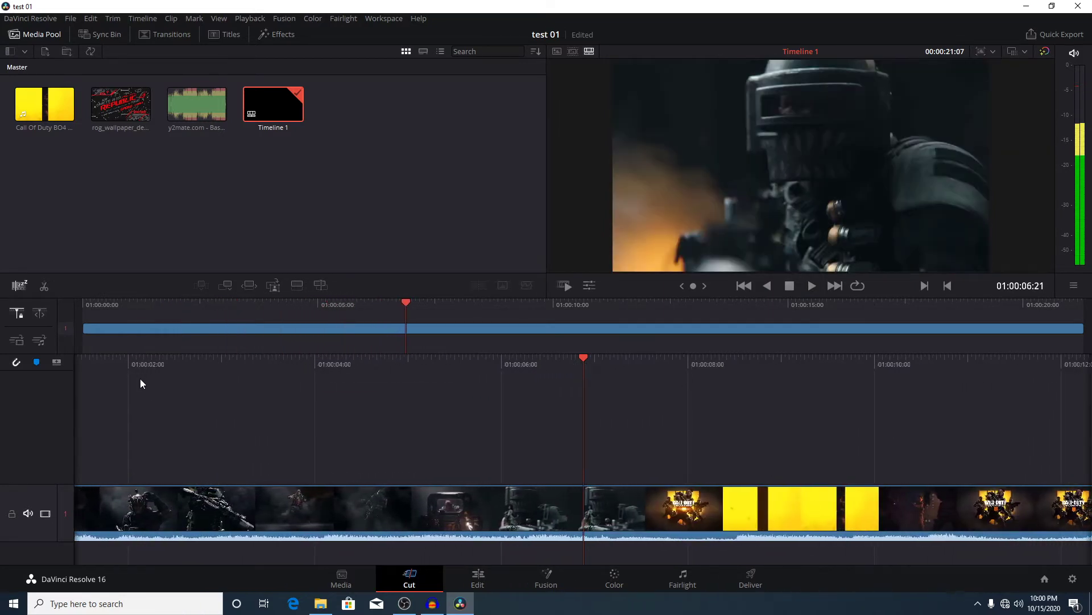
{"action": "left_click", "coordinate": [45, 286]}
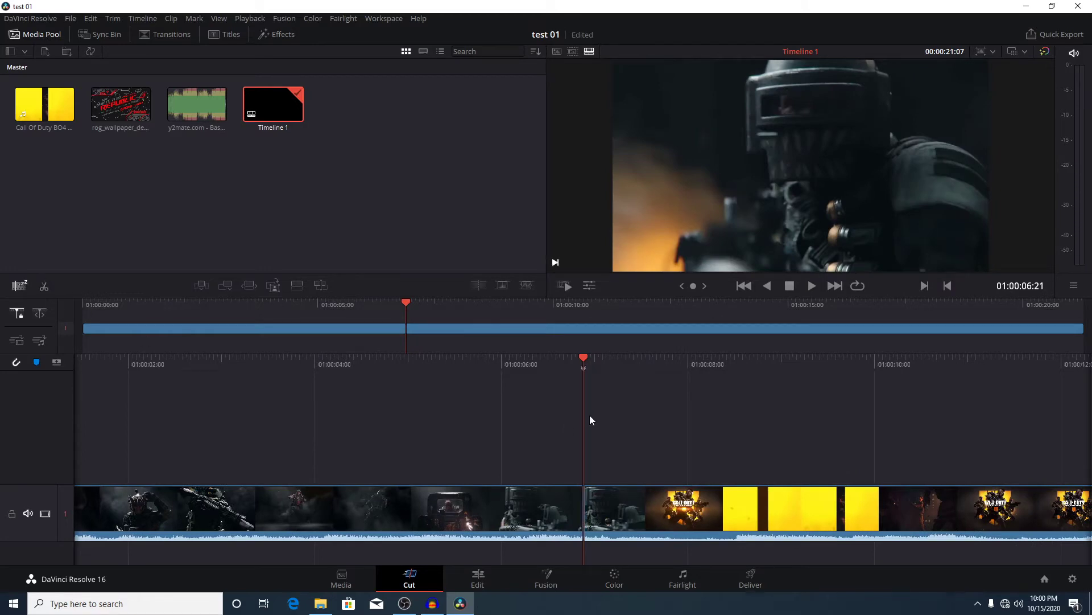
- Split the clip again at 01:00:08:04 and delete the short segment between the two cuts
{"action": "key", "text": "space"}
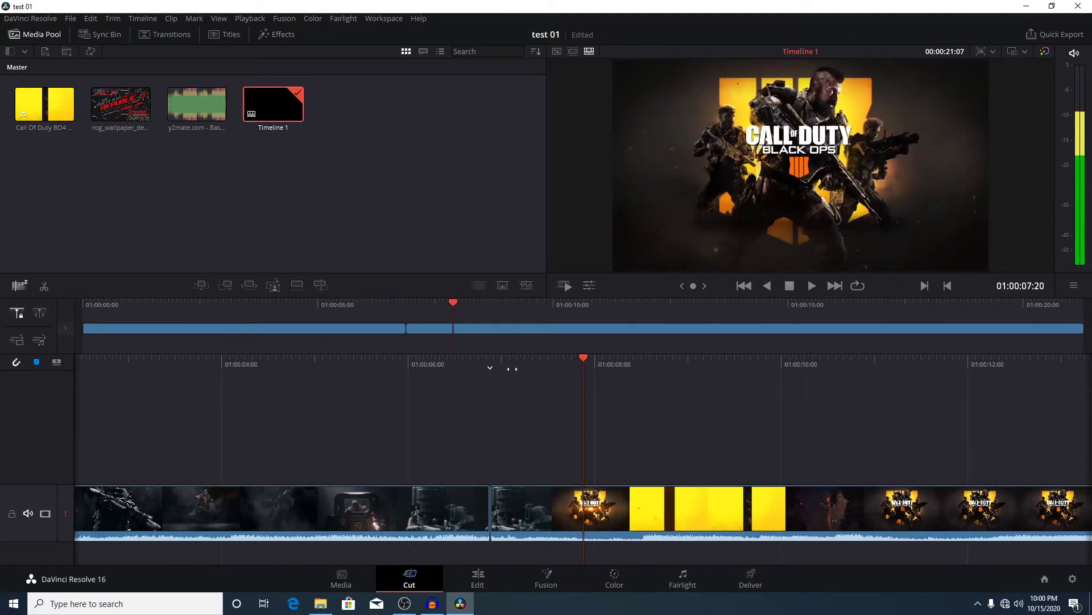
{"action": "key", "text": "space"}
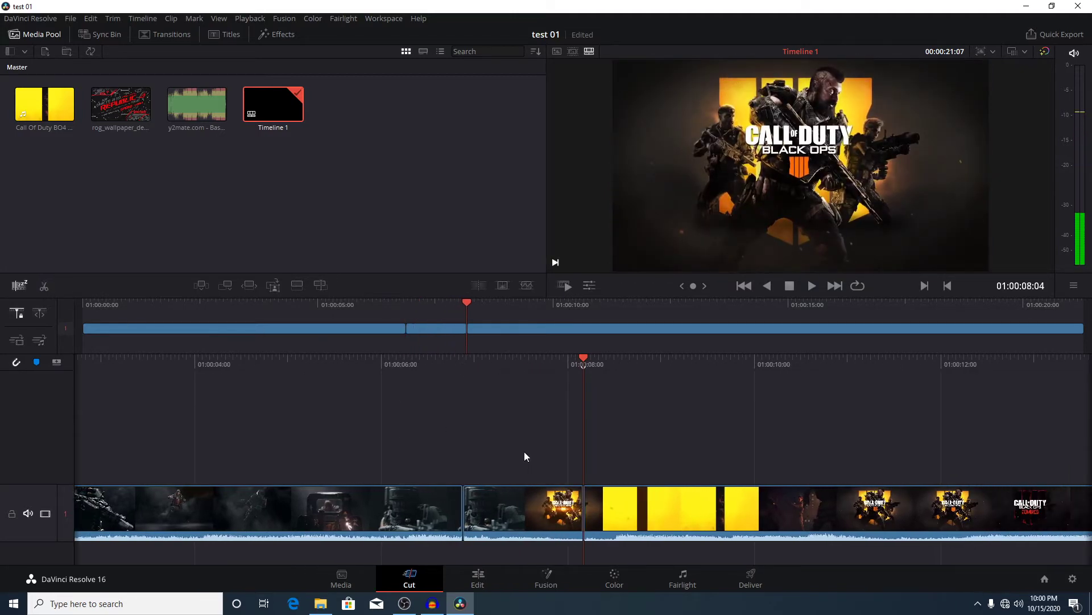
{"action": "left_click", "coordinate": [557, 517]}
{"action": "key", "text": "Delete"}
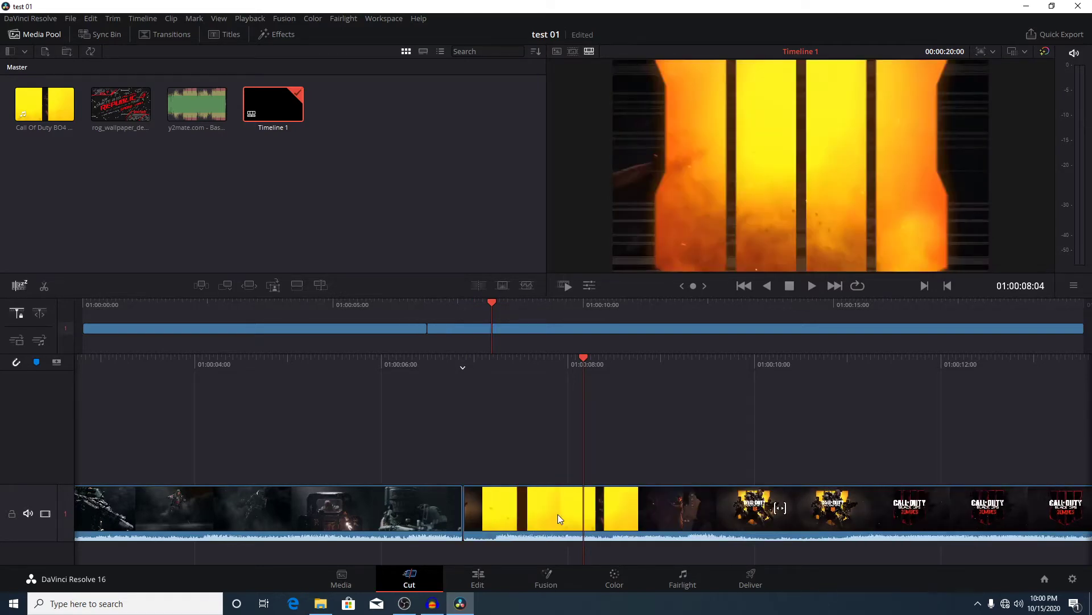
- Undo the segment deletion and both splits on the timeline clip
{"action": "key", "text": "ctrl+z"}
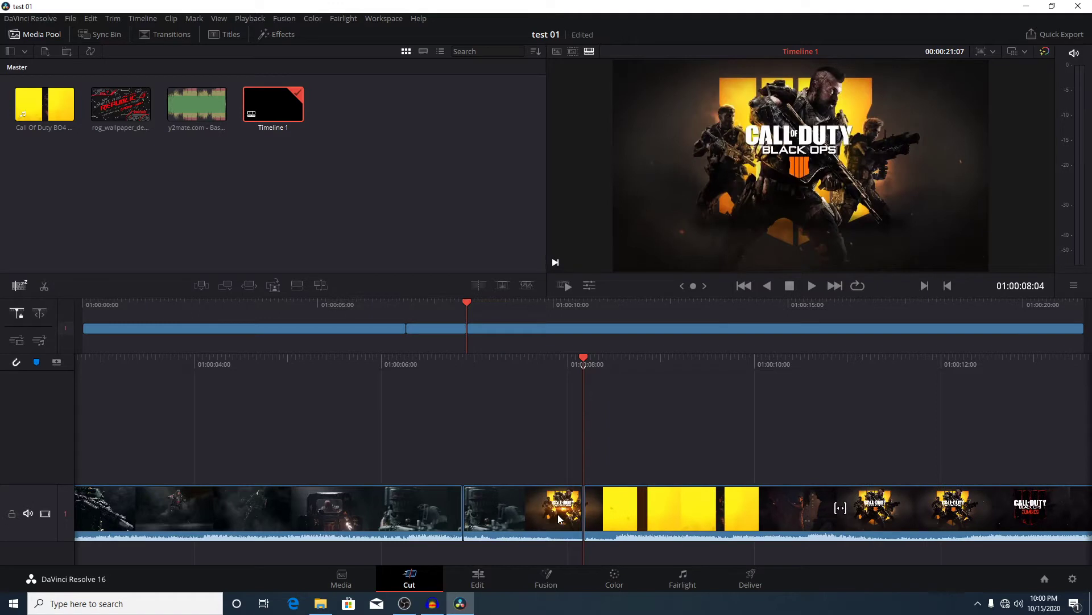
{"action": "key", "text": "ctrl+z"}
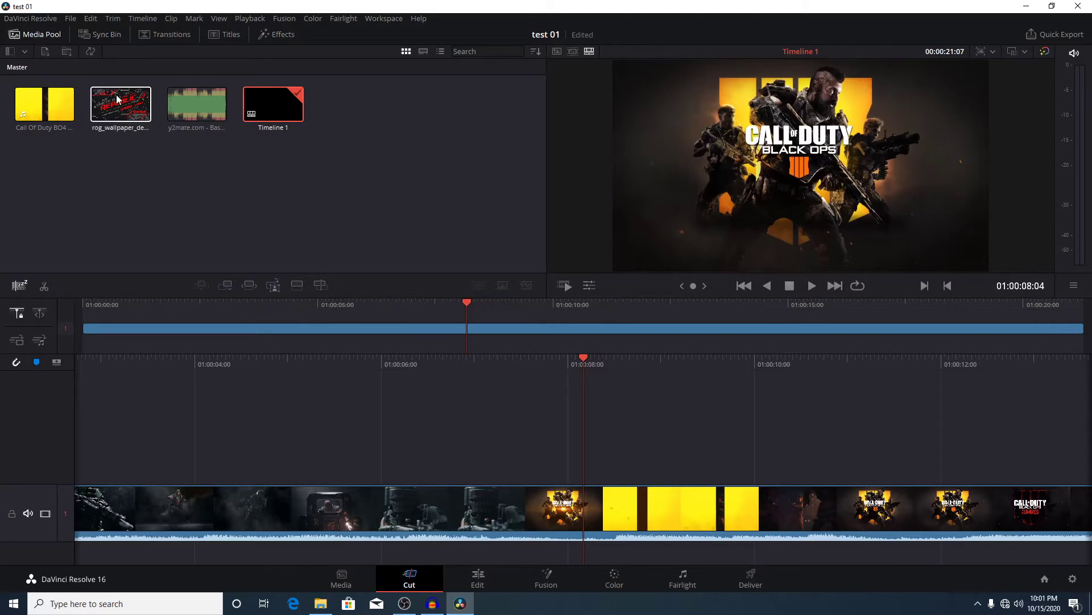
- Look through the available transitions, titles, effects and the sync bin, and return to the media pool
{"action": "left_click", "coordinate": [177, 34]}
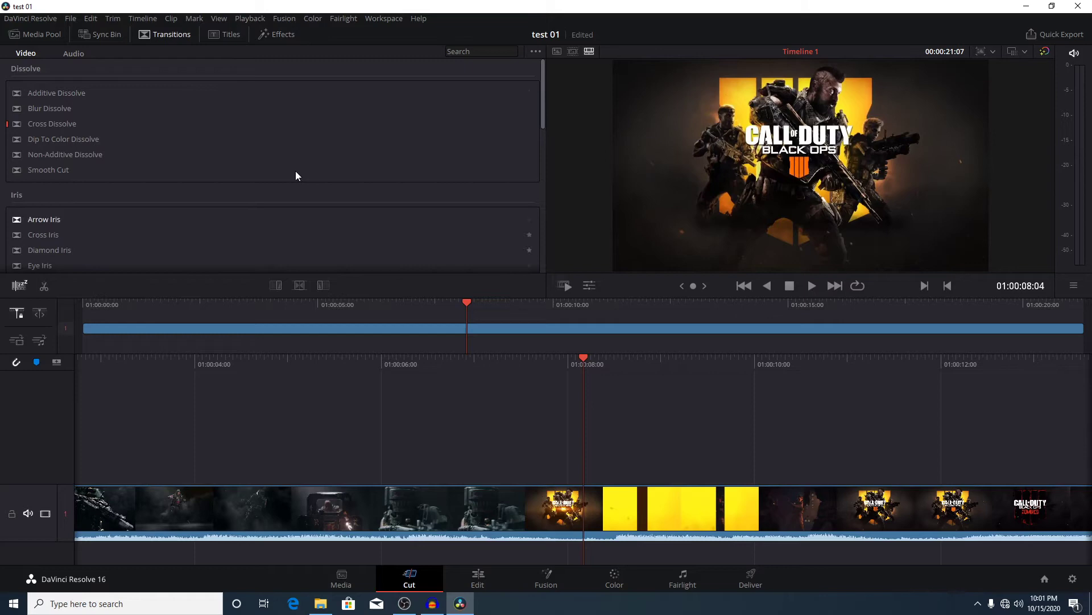
{"action": "left_click", "coordinate": [221, 32]}
{"action": "left_click", "coordinate": [291, 36]}
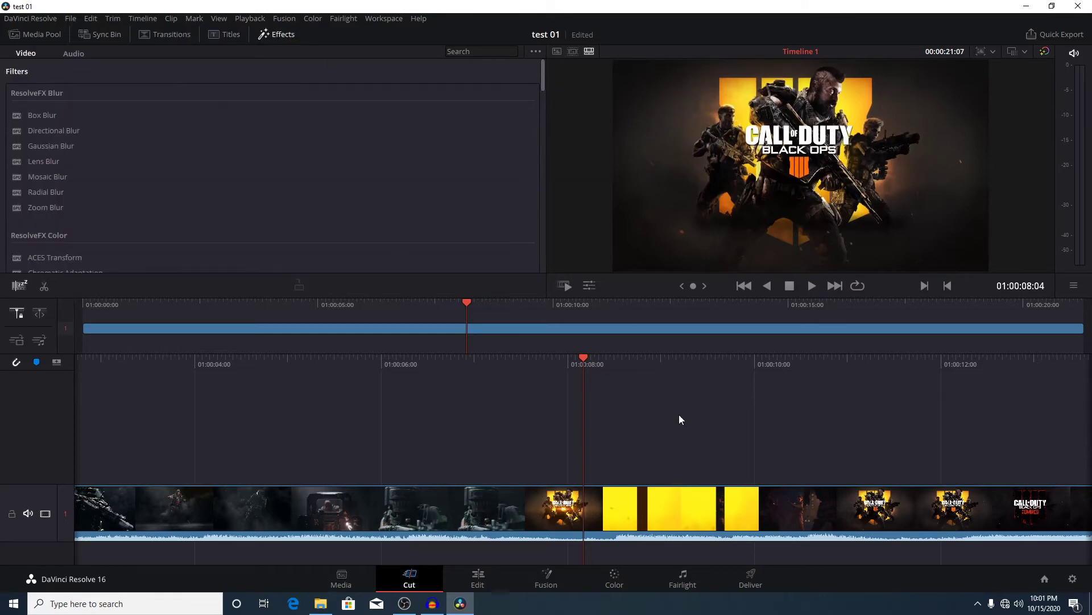
{"action": "left_click", "coordinate": [80, 37]}
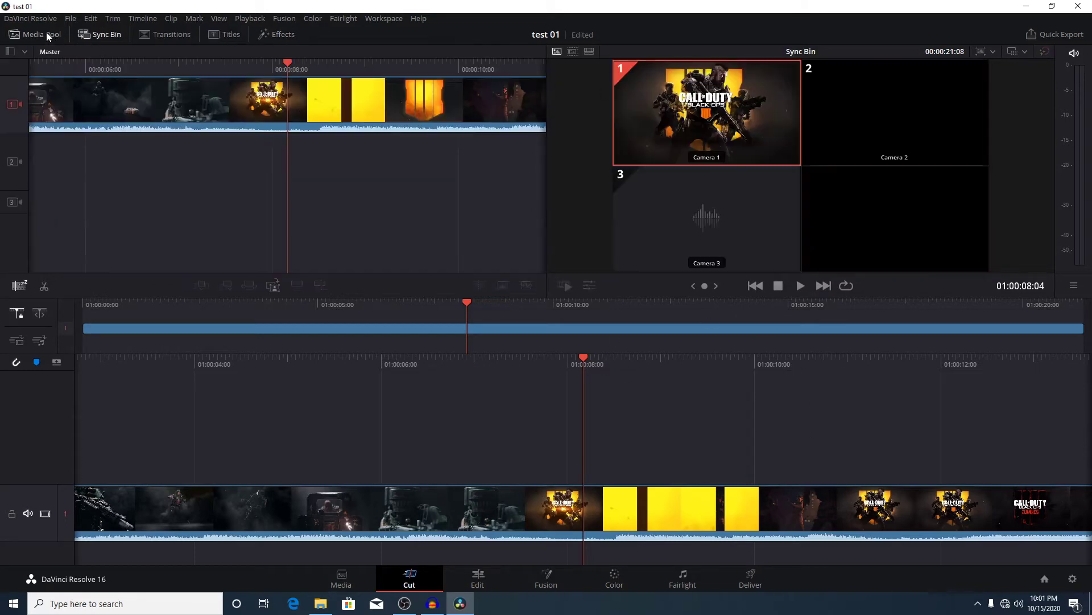
{"action": "left_click", "coordinate": [45, 34]}
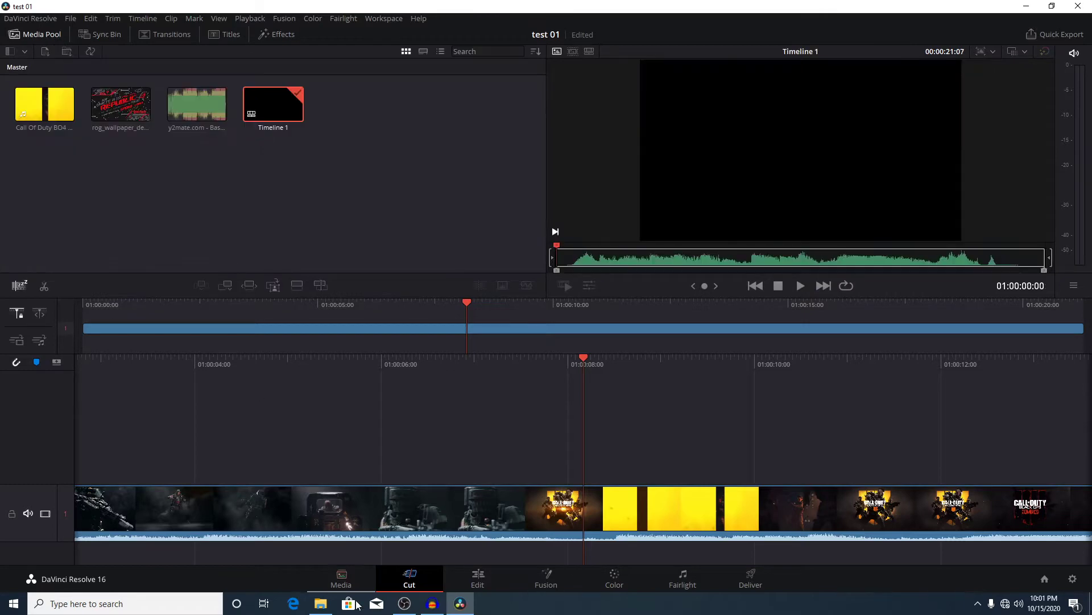
- Switch to the Edit page and play the timeline from its beginning
{"action": "left_click", "coordinate": [487, 575]}
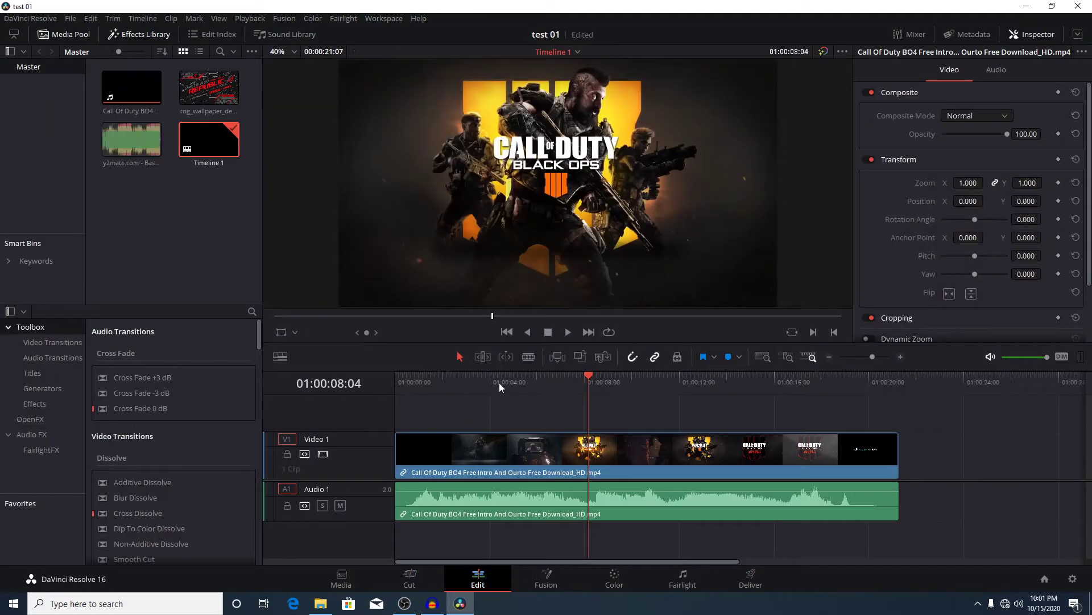
{"action": "left_click_drag", "start_coordinate": [485, 379], "coordinate": [395, 398]}
{"action": "key", "text": "space"}
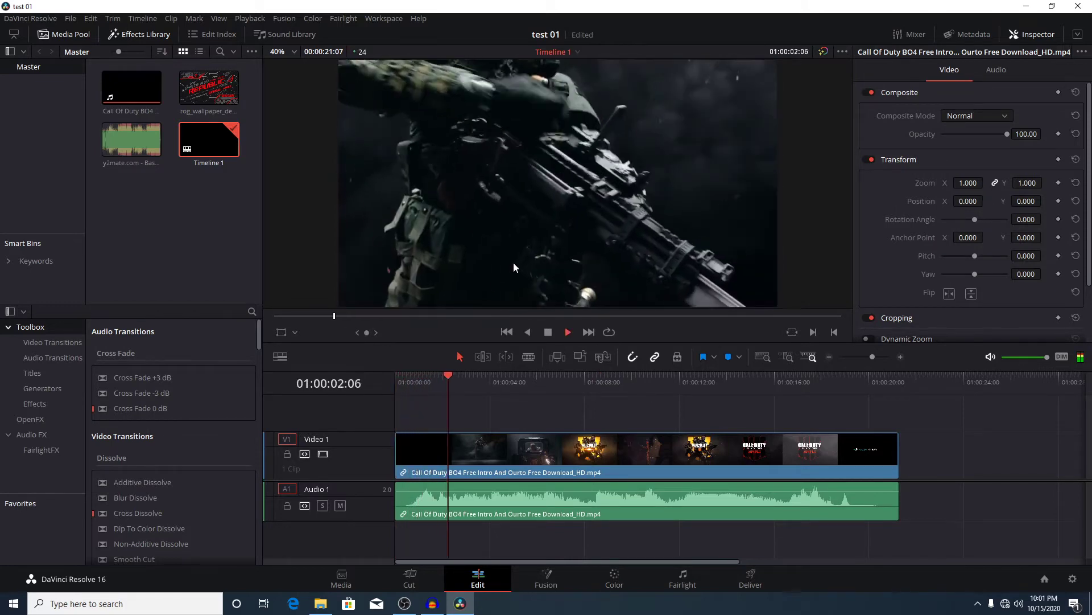
{"action": "key", "text": "space"}
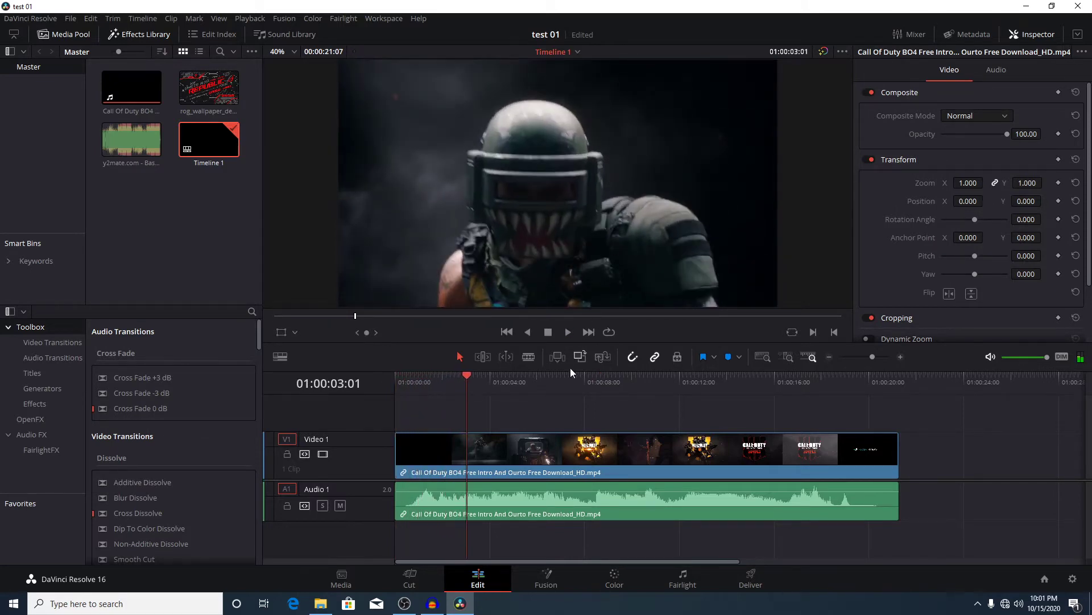
{"action": "key", "text": "space"}
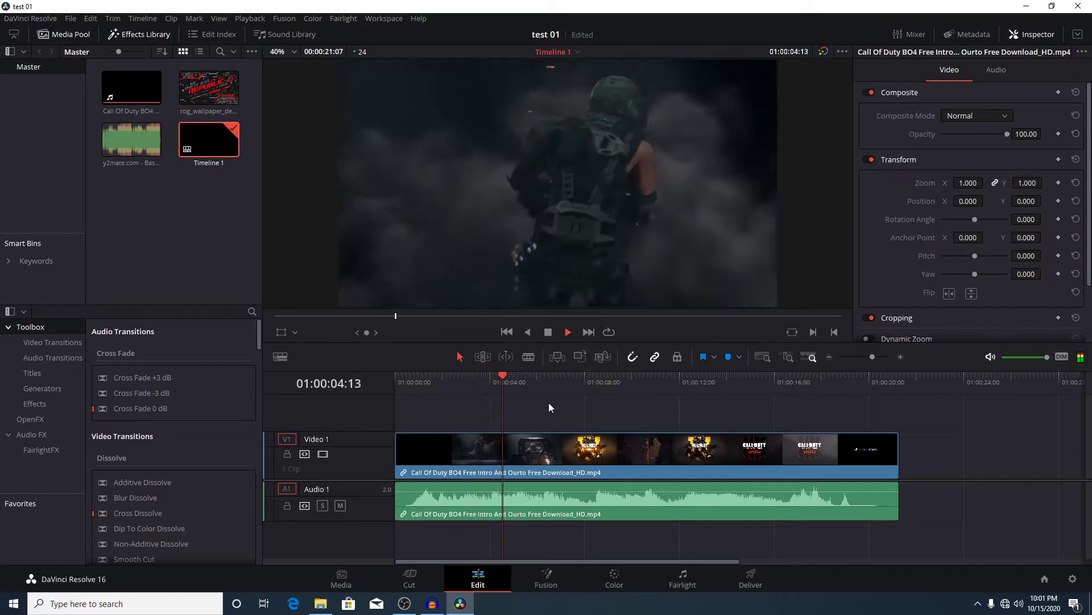
{"action": "key", "text": "space"}
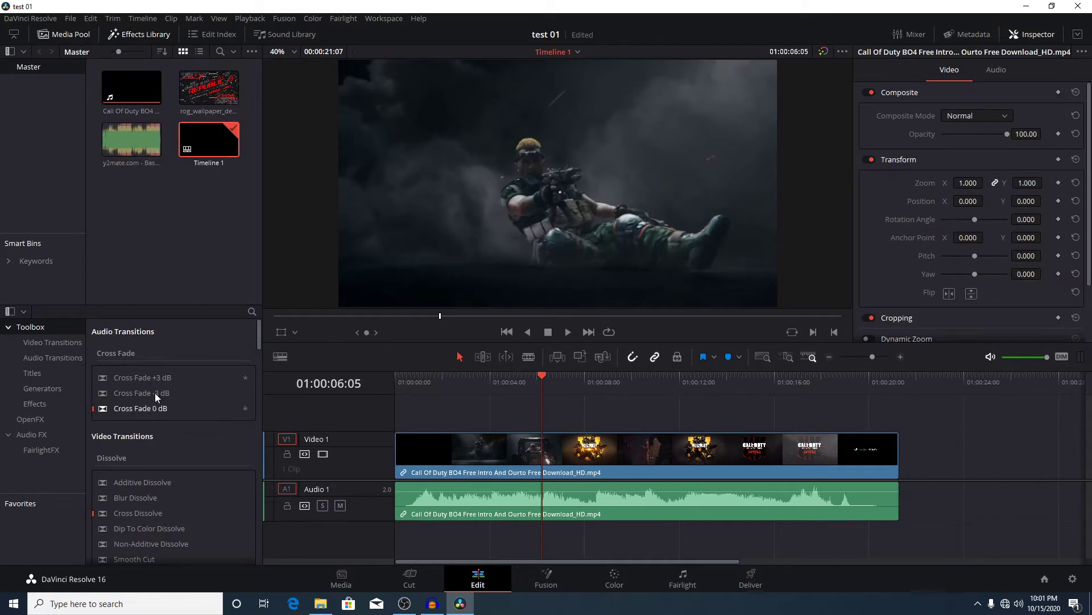
- Look through the audio transitions, titles, generators and effects in the effects library, and return to the video transitions
{"action": "mouse_move", "coordinate": [121, 354]}
{"action": "left_click", "coordinate": [48, 342]}
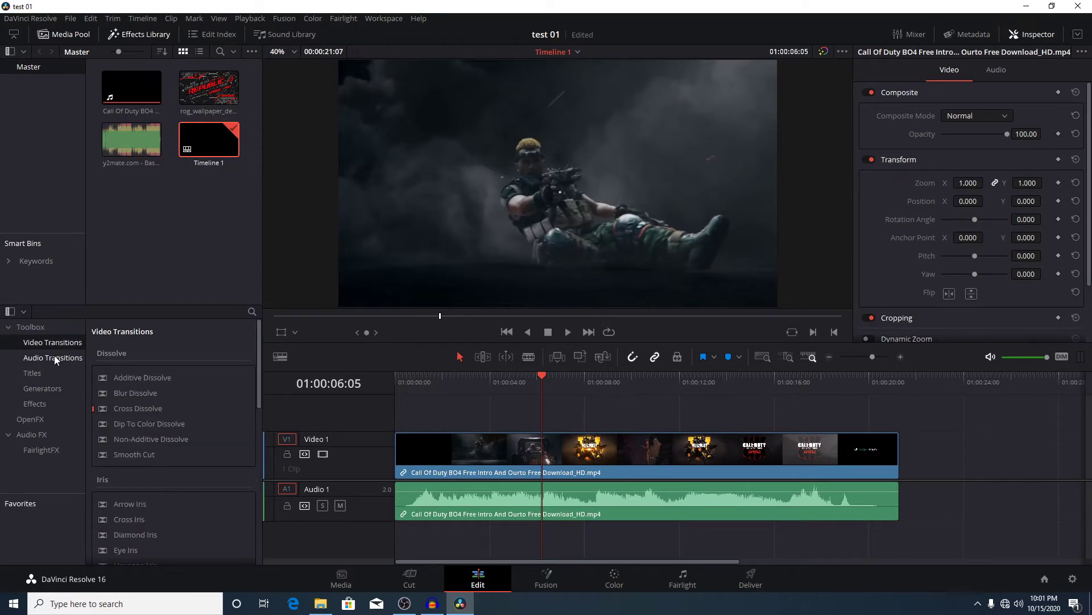
{"action": "left_click", "coordinate": [53, 356]}
{"action": "left_click", "coordinate": [53, 372]}
{"action": "left_click", "coordinate": [57, 388]}
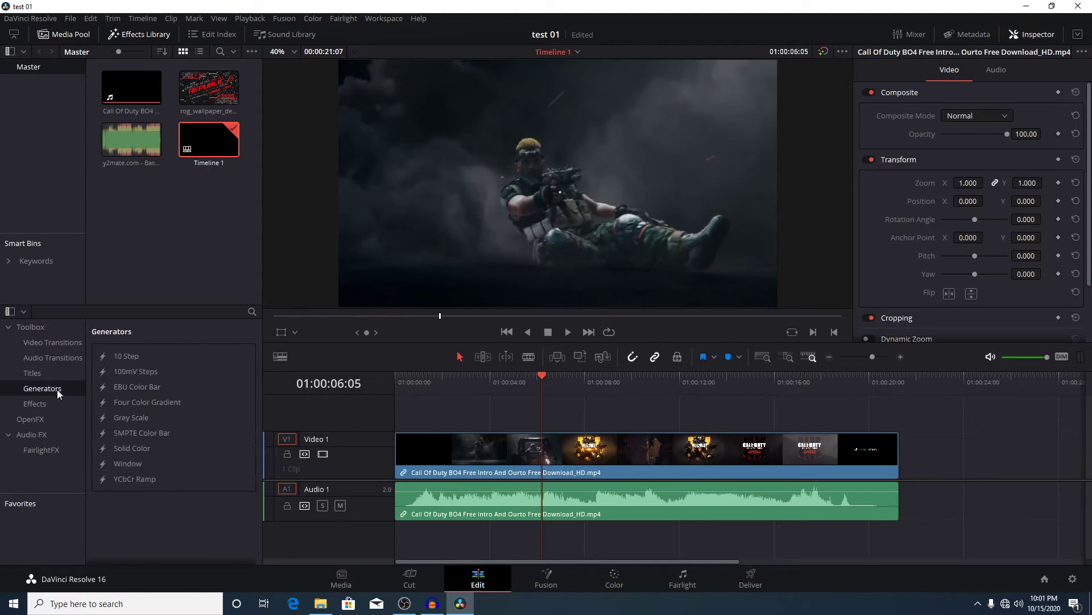
{"action": "left_click", "coordinate": [51, 408]}
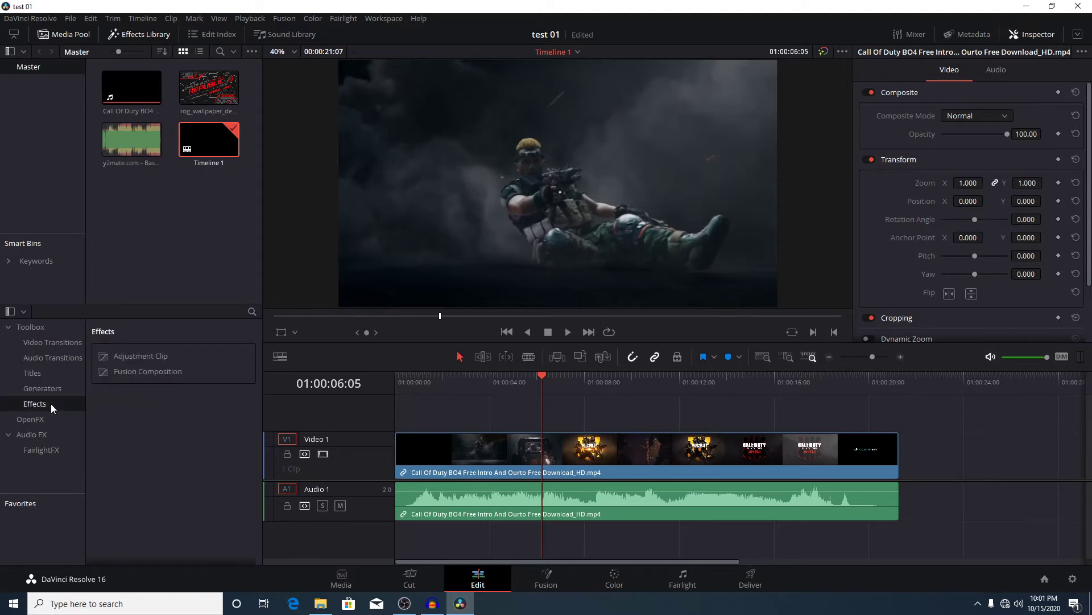
{"action": "left_click", "coordinate": [51, 342]}
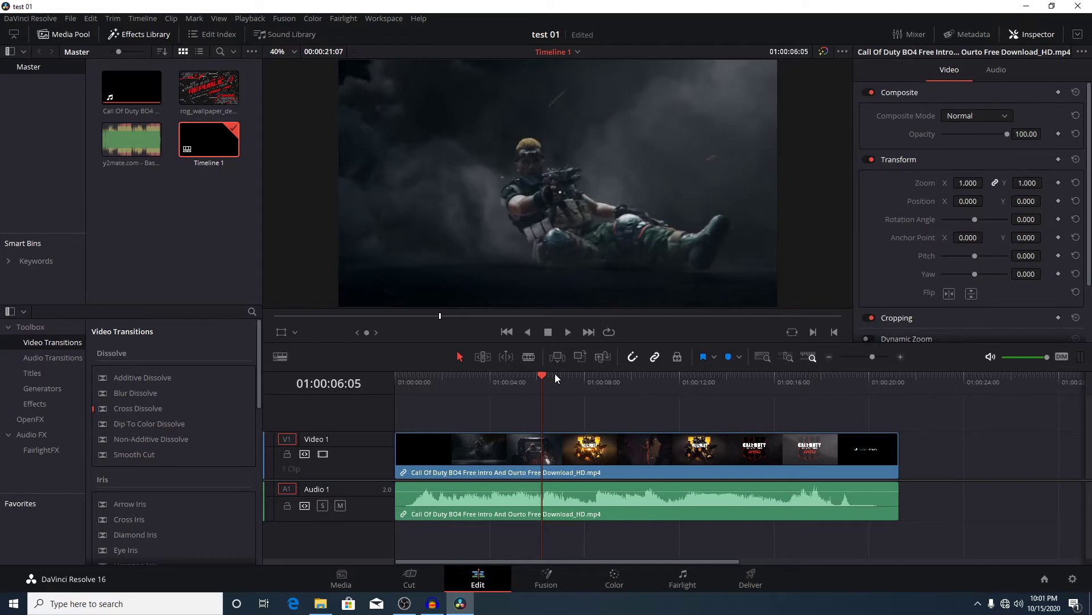
- Delete the Call Of Duty clip from the timeline and place it again from the media pool at the timeline start
{"action": "left_click_drag", "start_coordinate": [554, 373], "coordinate": [465, 383]}
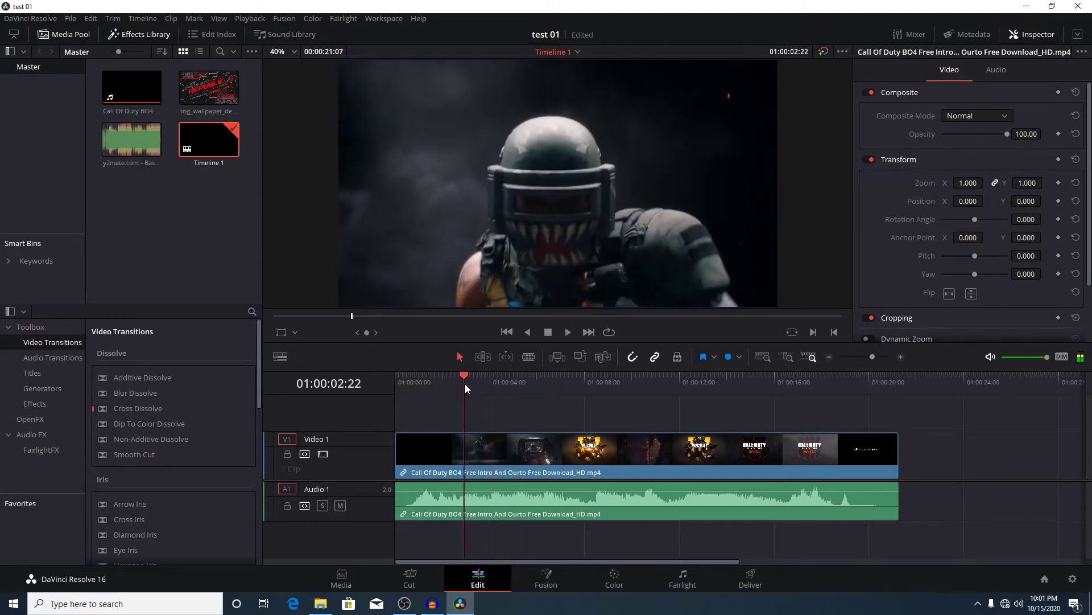
{"action": "left_click", "coordinate": [493, 446]}
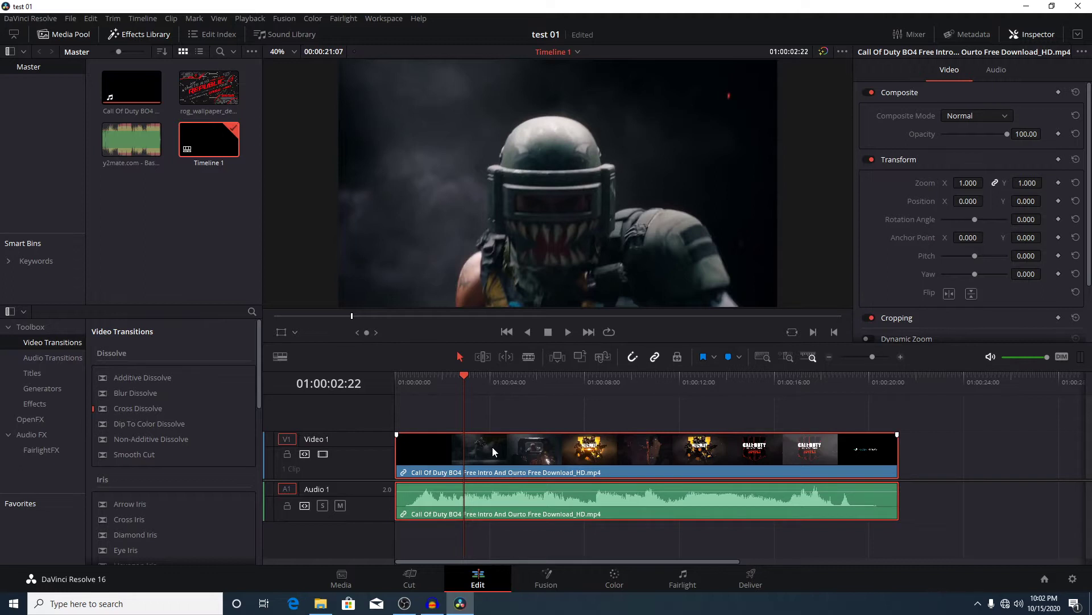
{"action": "key", "text": "Delete"}
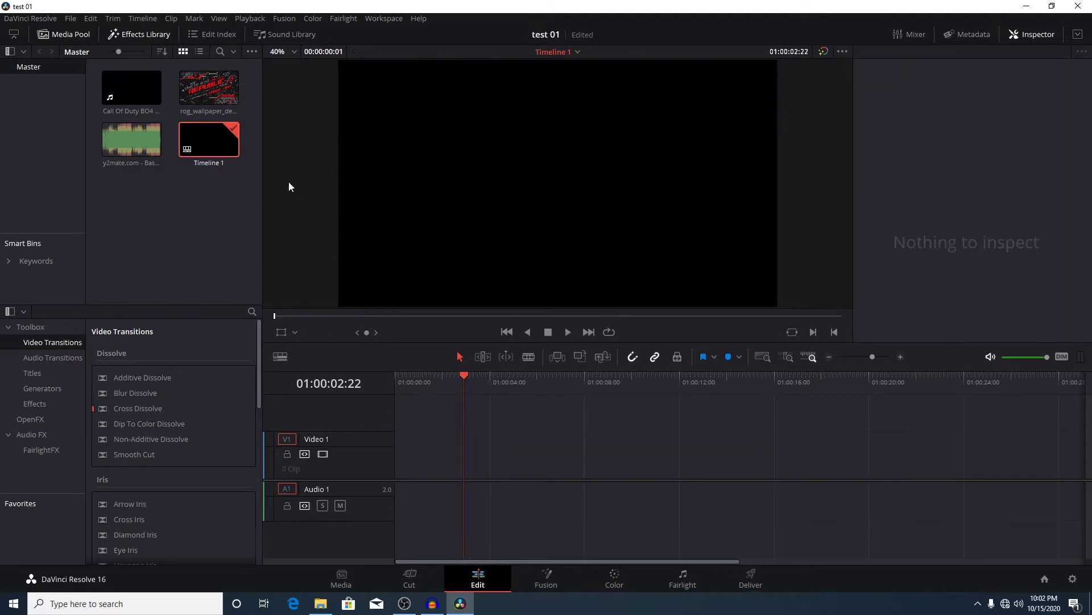
{"action": "left_click", "coordinate": [135, 89]}
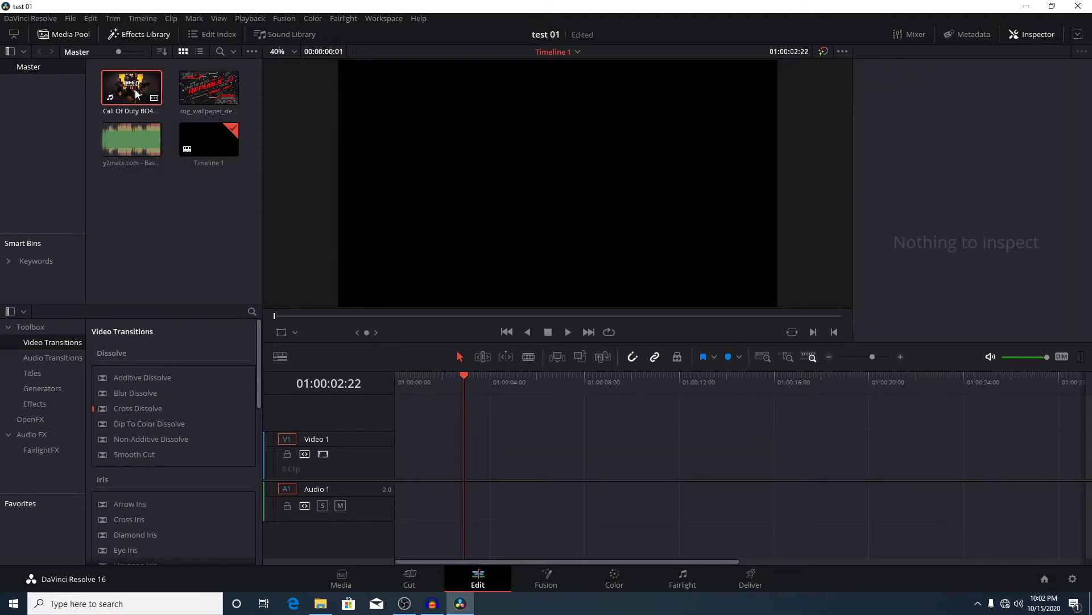
{"action": "left_click_drag", "start_coordinate": [114, 90], "coordinate": [382, 483]}
{"action": "left_click", "coordinate": [480, 472]}
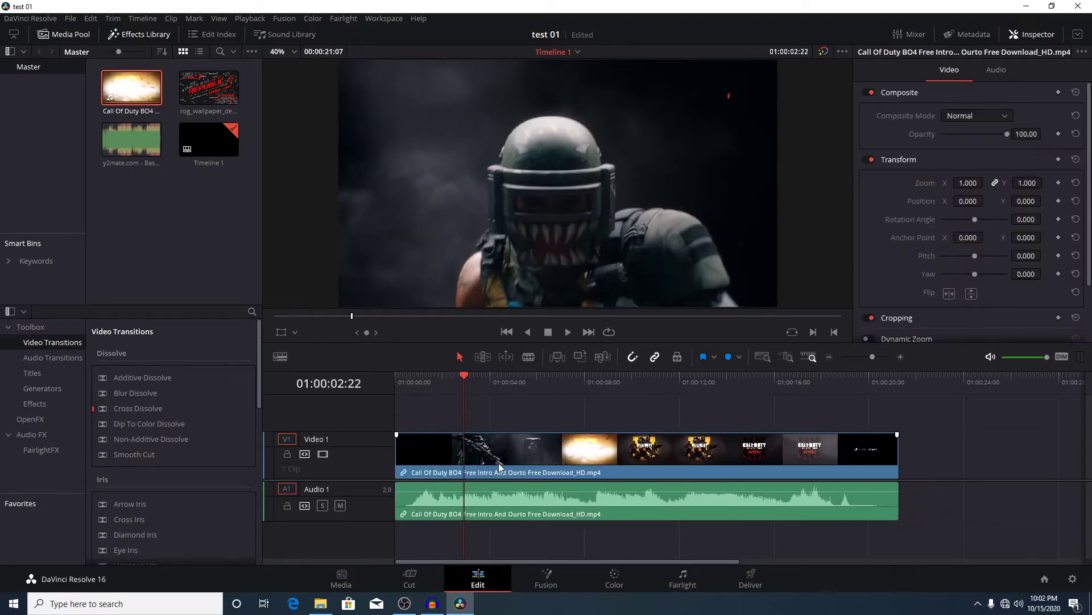
{"action": "left_click", "coordinate": [515, 462]}
{"action": "left_click_drag", "start_coordinate": [424, 387], "coordinate": [510, 393]}
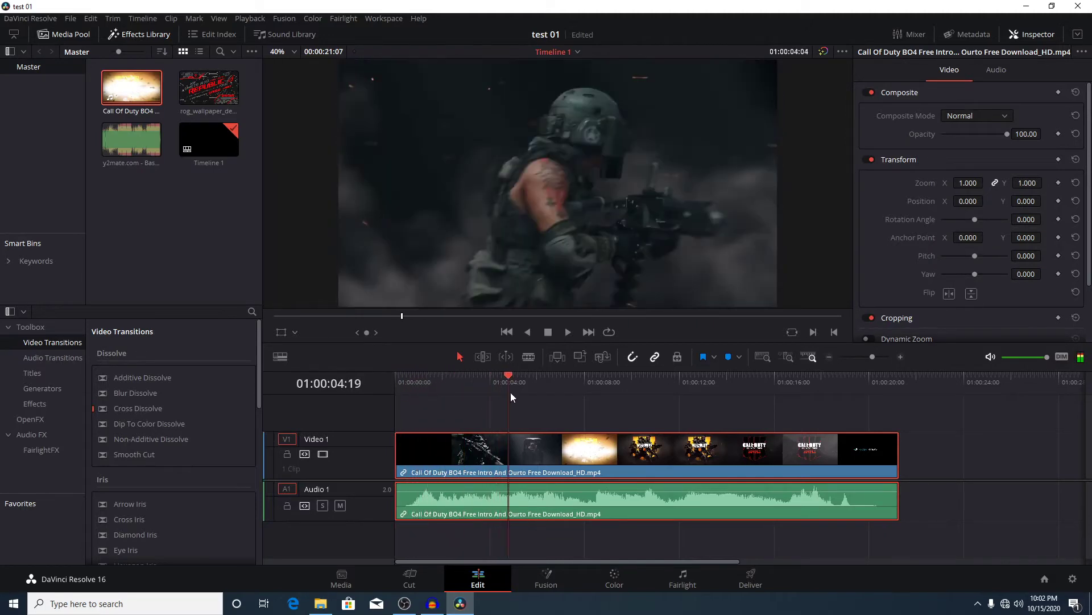
{"action": "key", "text": "space"}
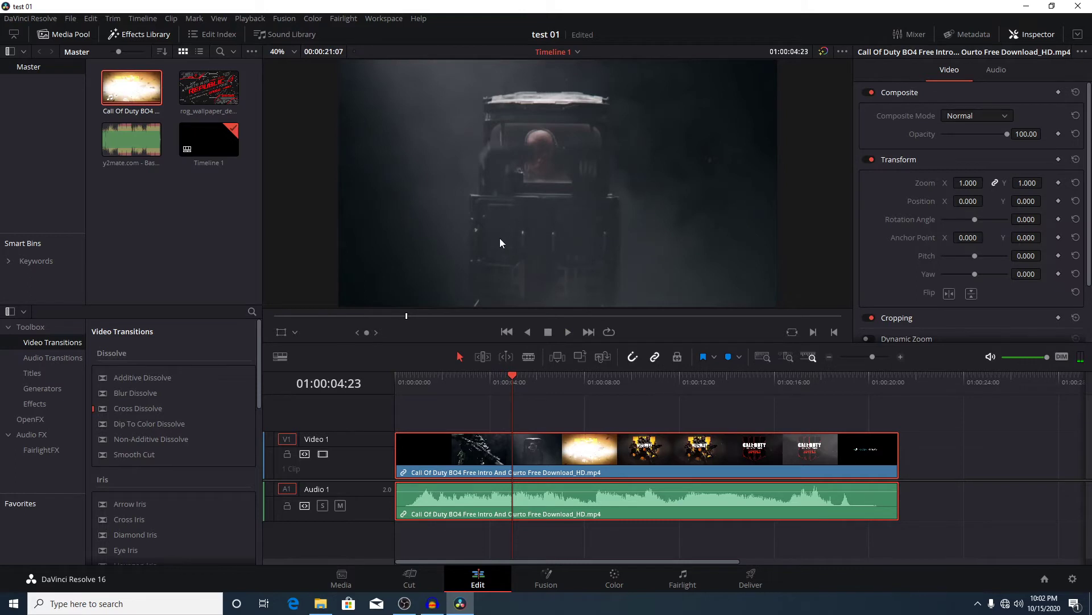
- Preview the Call Of Duty clip in the source viewer, and show the Inspector and the audio Mixer
{"action": "double_click", "coordinate": [139, 93]}
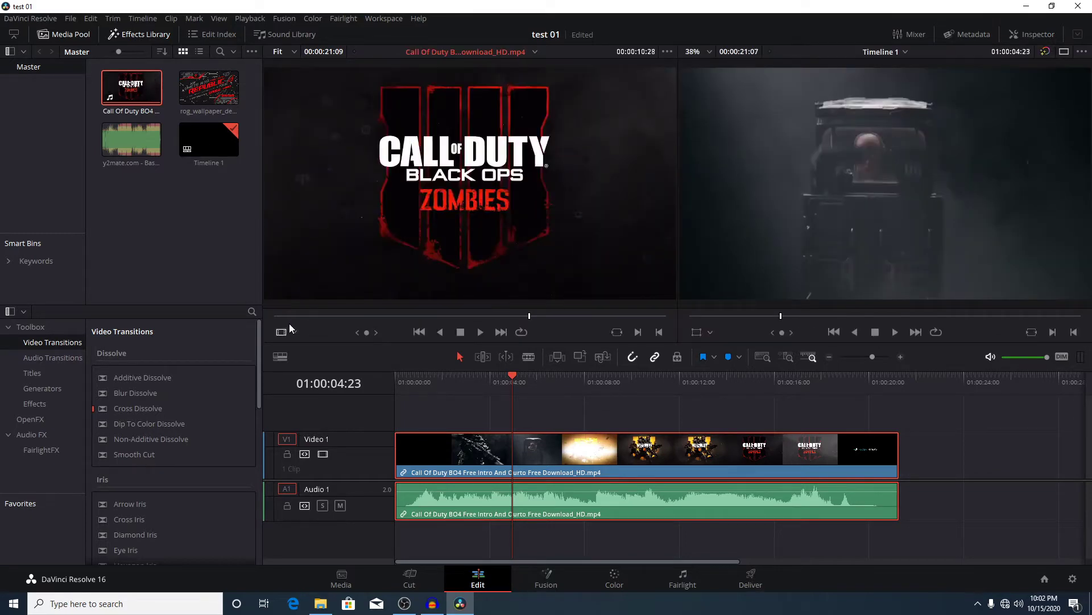
{"action": "left_click_drag", "start_coordinate": [278, 315], "coordinate": [357, 318]}
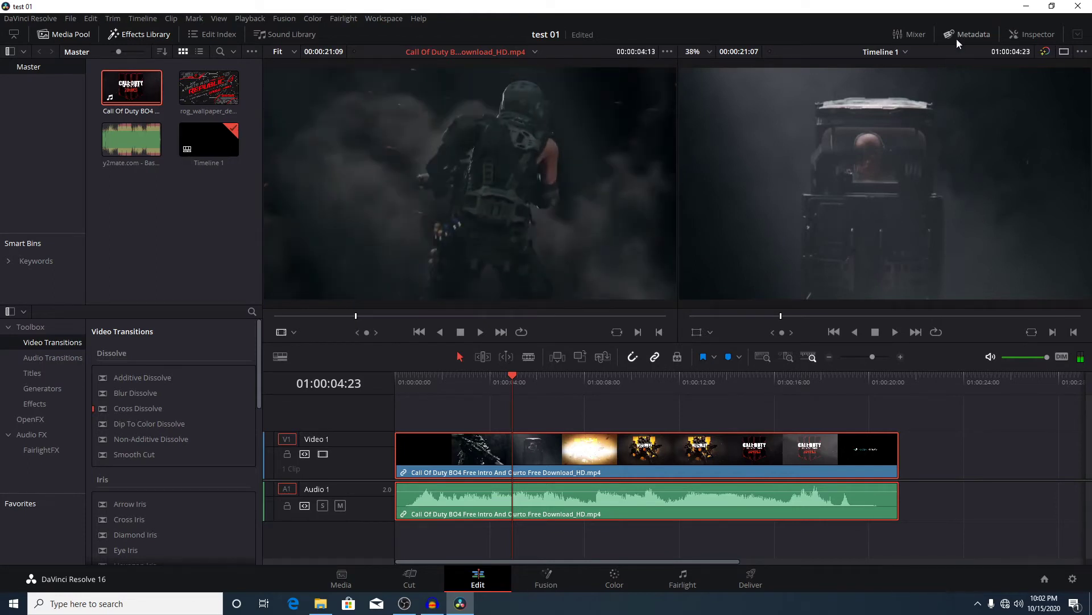
{"action": "left_click", "coordinate": [1041, 31]}
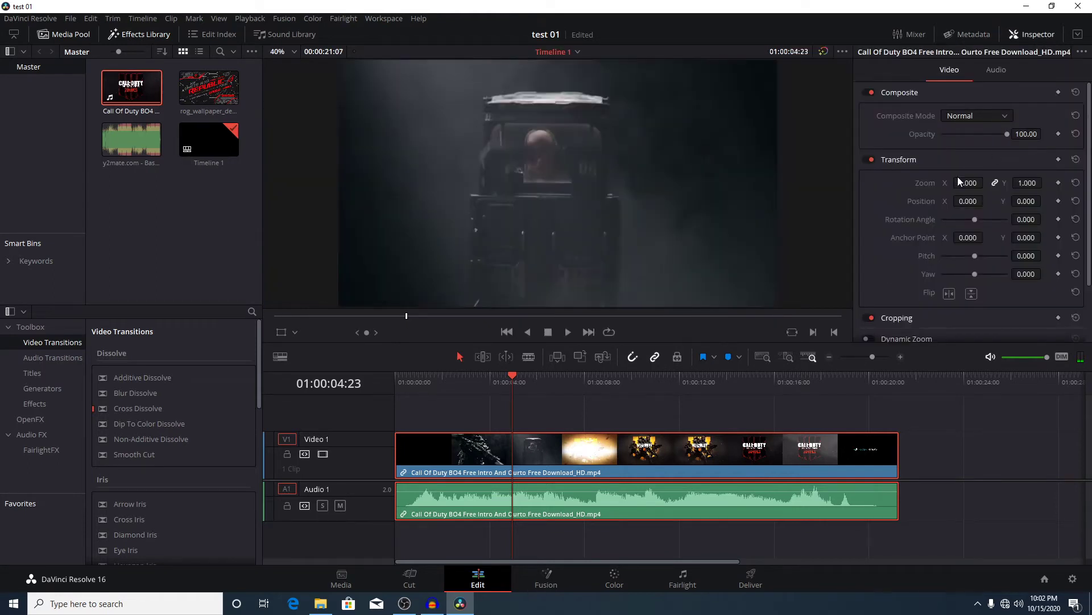
{"action": "left_click", "coordinate": [919, 33]}
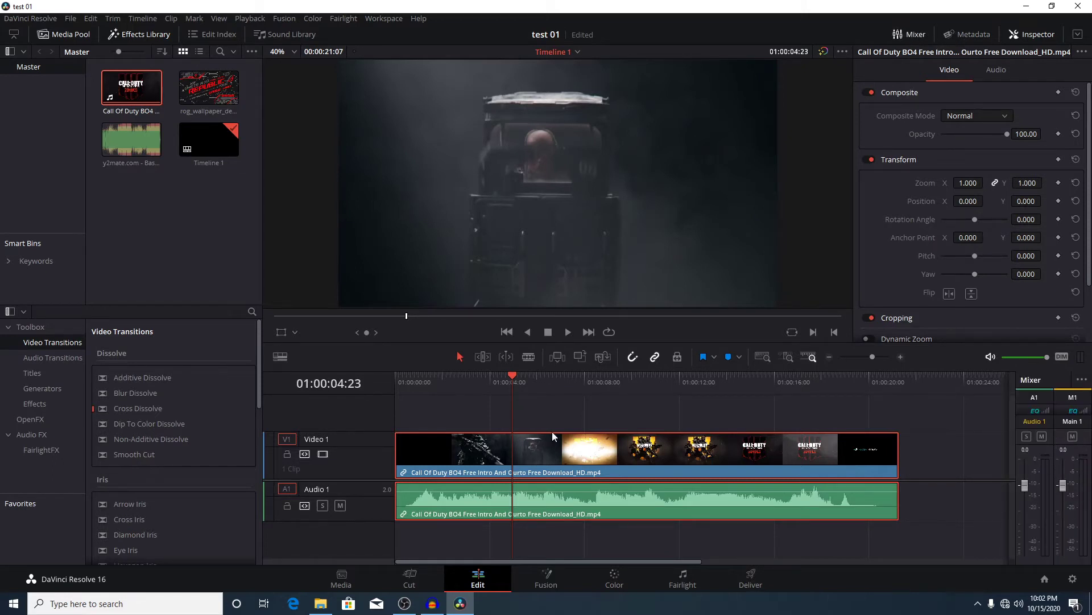
- Reopen the Call Of Duty clip in the source viewer and delete its copy from the timeline
{"action": "double_click", "coordinate": [136, 98]}
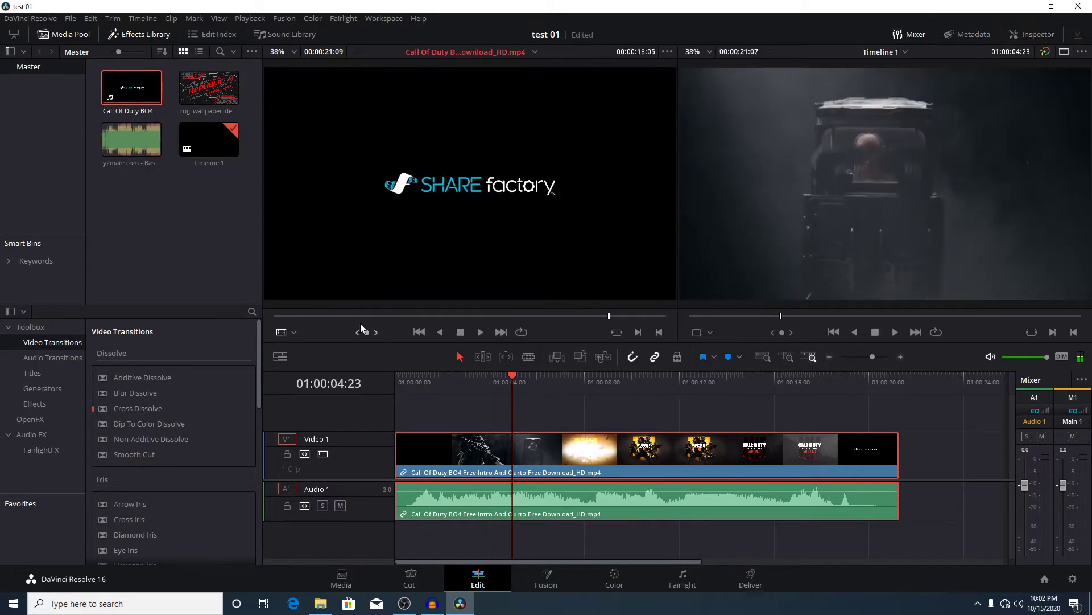
{"action": "left_click", "coordinate": [301, 316]}
{"action": "left_click", "coordinate": [580, 454]}
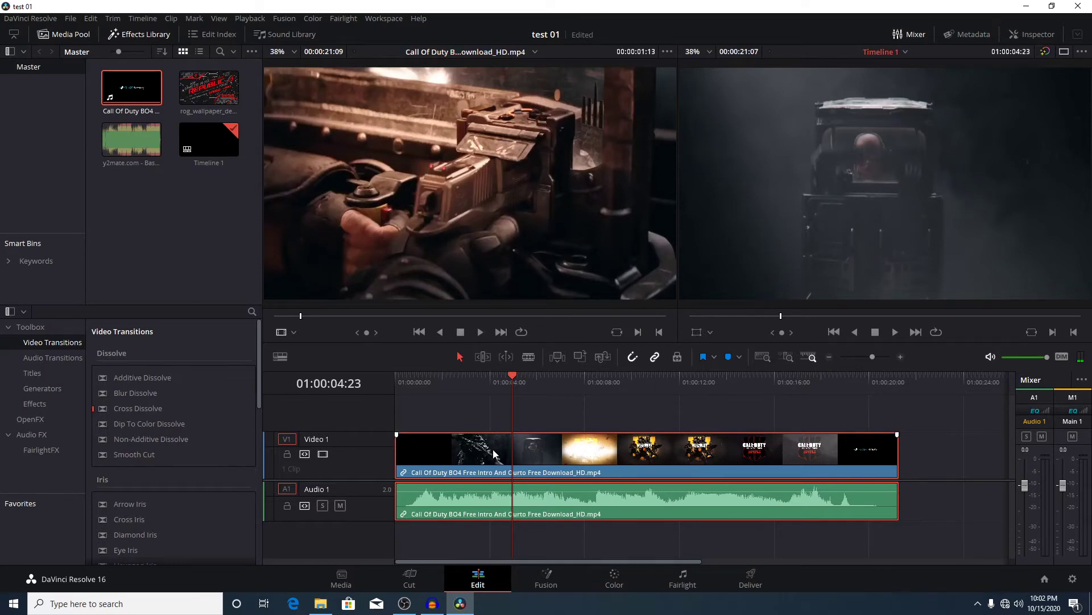
{"action": "key", "text": "Delete"}
- Play the Call Of Duty source clip from its first frame
{"action": "left_click", "coordinate": [275, 316]}
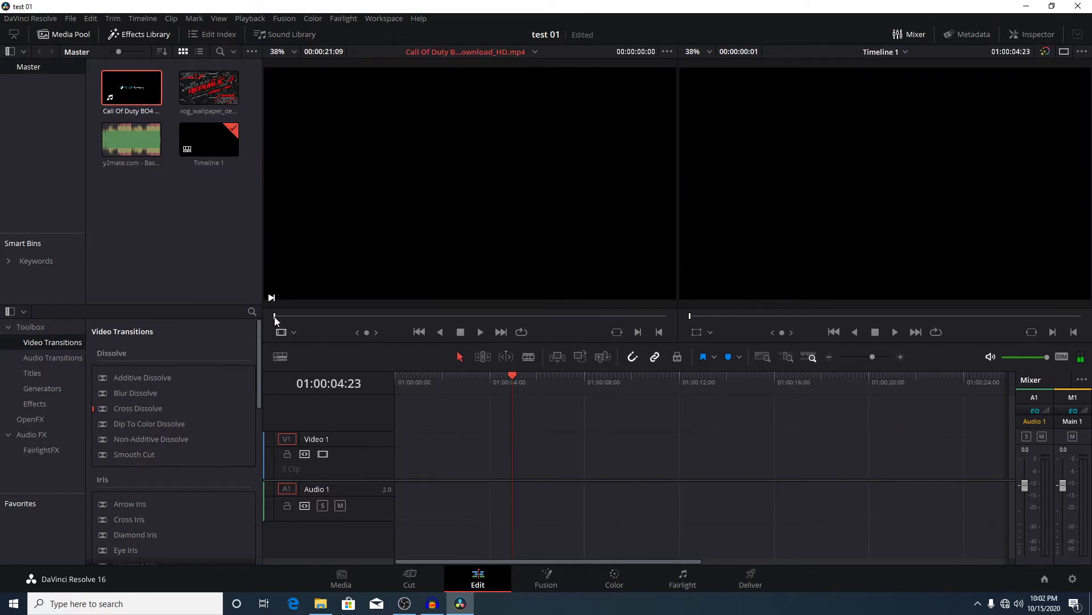
{"action": "mouse_move", "coordinate": [274, 318]}
{"action": "left_mouse_down"}
{"action": "mouse_move", "coordinate": [480, 326]}
{"action": "mouse_move", "coordinate": [282, 326]}
{"action": "left_mouse_up"}
{"action": "left_click", "coordinate": [480, 333]}
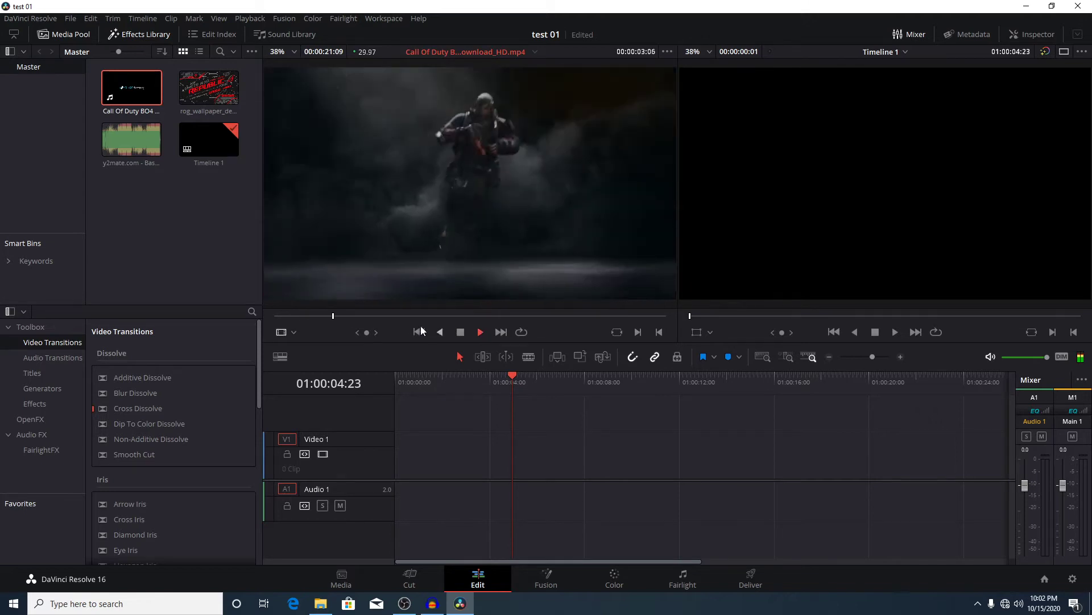
- Mark the source clip's in point at 00:00:00:24 and its out point at 00:00:08:26
{"action": "left_click_drag", "start_coordinate": [313, 317], "coordinate": [289, 319]}
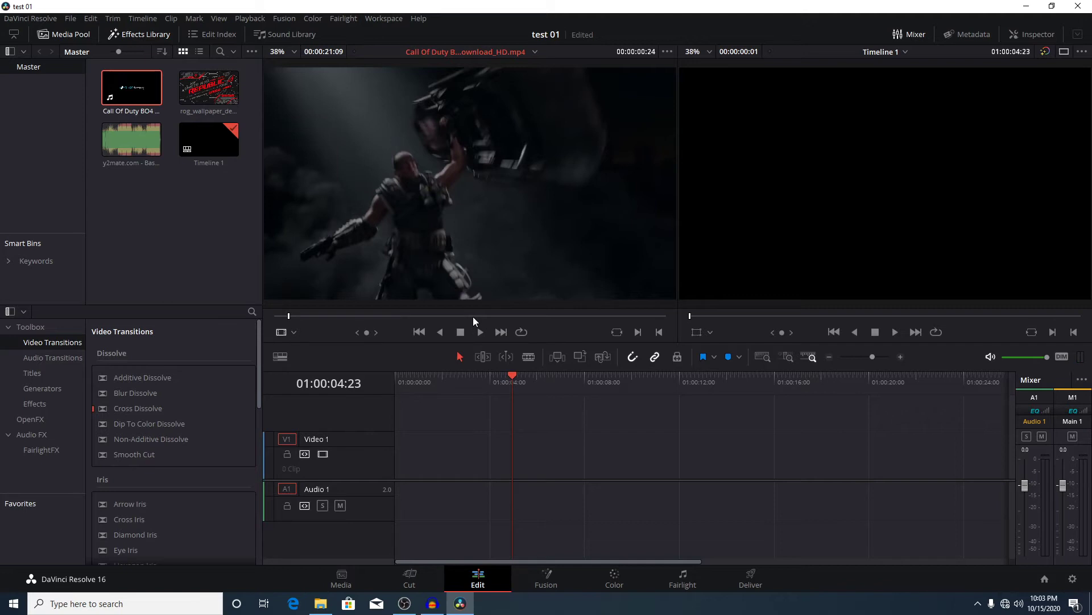
{"action": "left_click", "coordinate": [633, 333]}
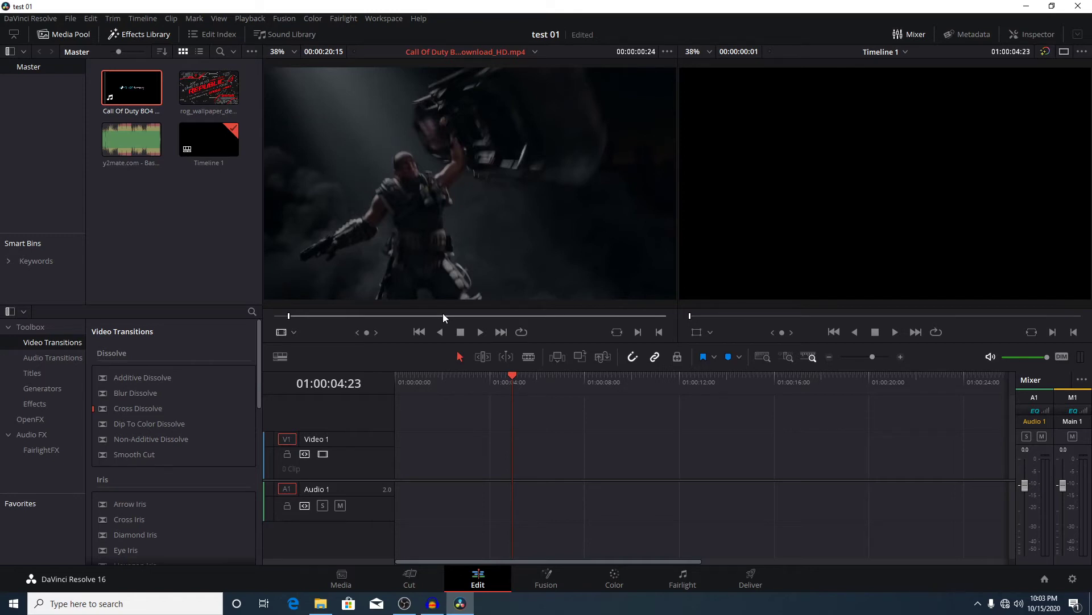
{"action": "left_click_drag", "start_coordinate": [293, 319], "coordinate": [439, 329]}
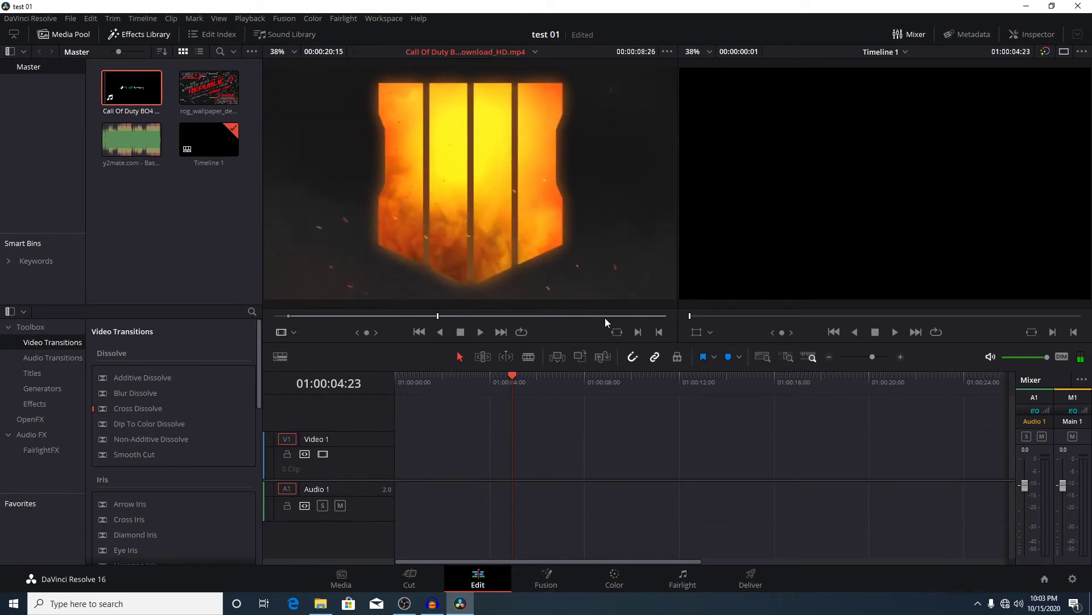
{"action": "left_click", "coordinate": [658, 333]}
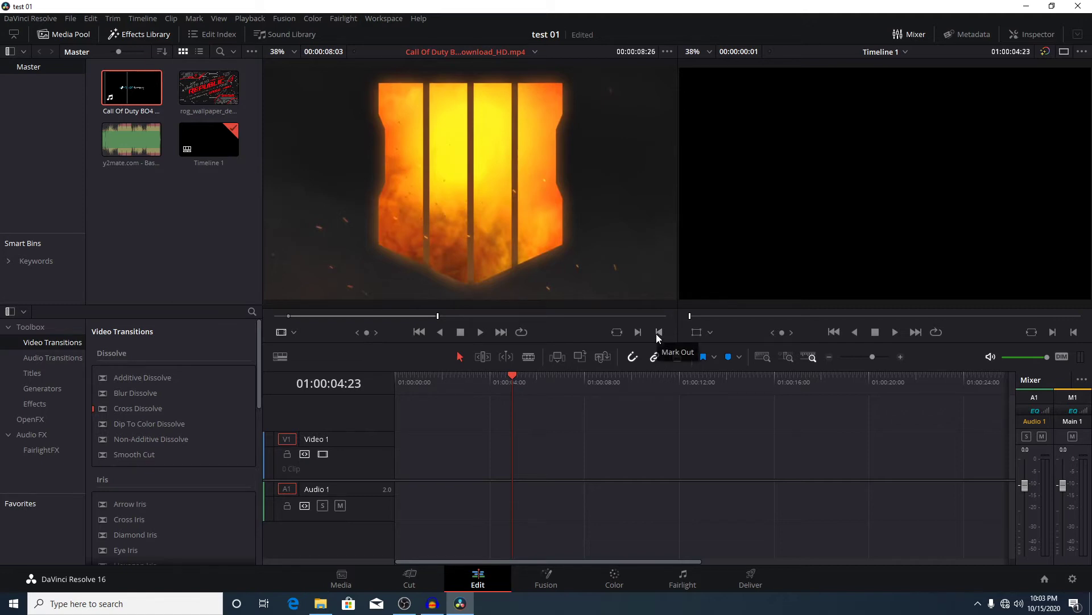
- Place the marked range of the source clip at the start of the Video 1 and Audio 1 tracks
{"action": "mouse_move", "coordinate": [463, 274]}
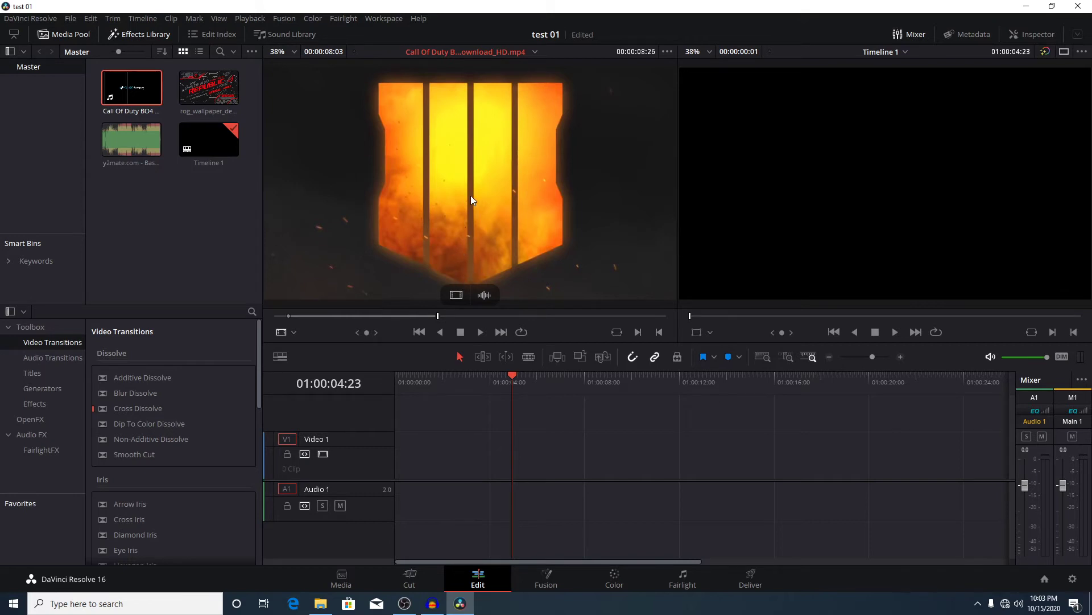
{"action": "left_click_drag", "start_coordinate": [470, 195], "coordinate": [467, 392]}
{"action": "left_click_drag", "start_coordinate": [443, 459], "coordinate": [404, 459]}
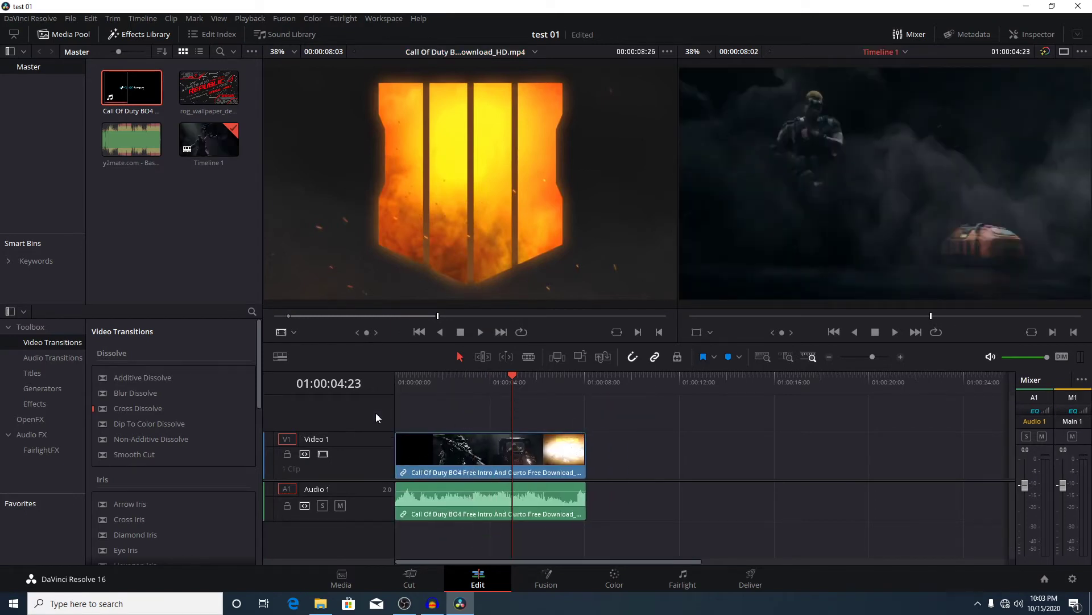
- Play the trimmed clip on the timeline from near its start, return to 01:00:00:00 and delete the clip
{"action": "left_click", "coordinate": [403, 384]}
{"action": "key", "text": "space"}
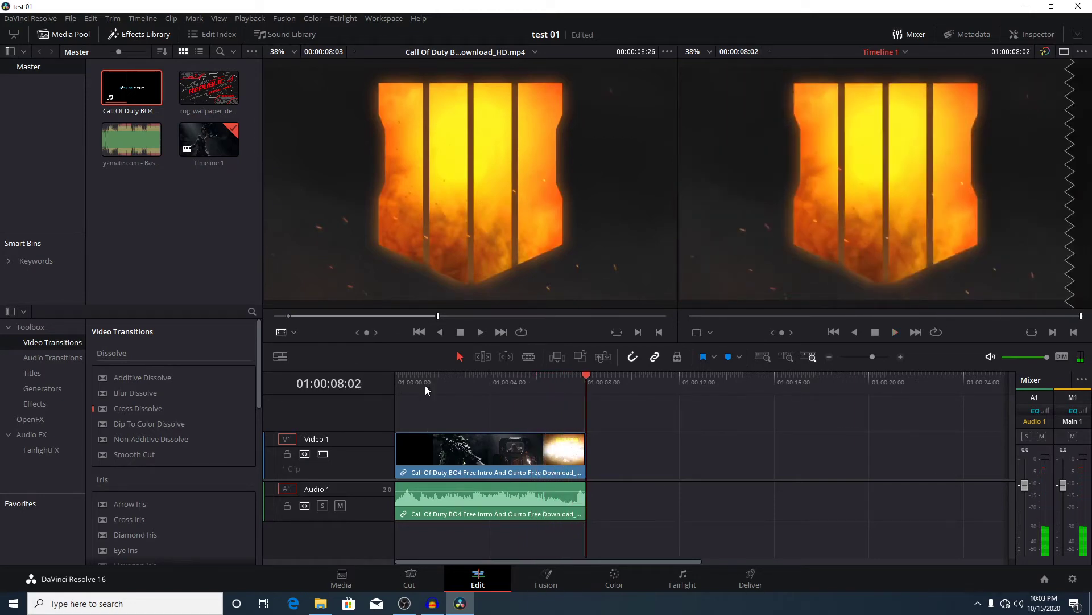
{"action": "left_click", "coordinate": [417, 382]}
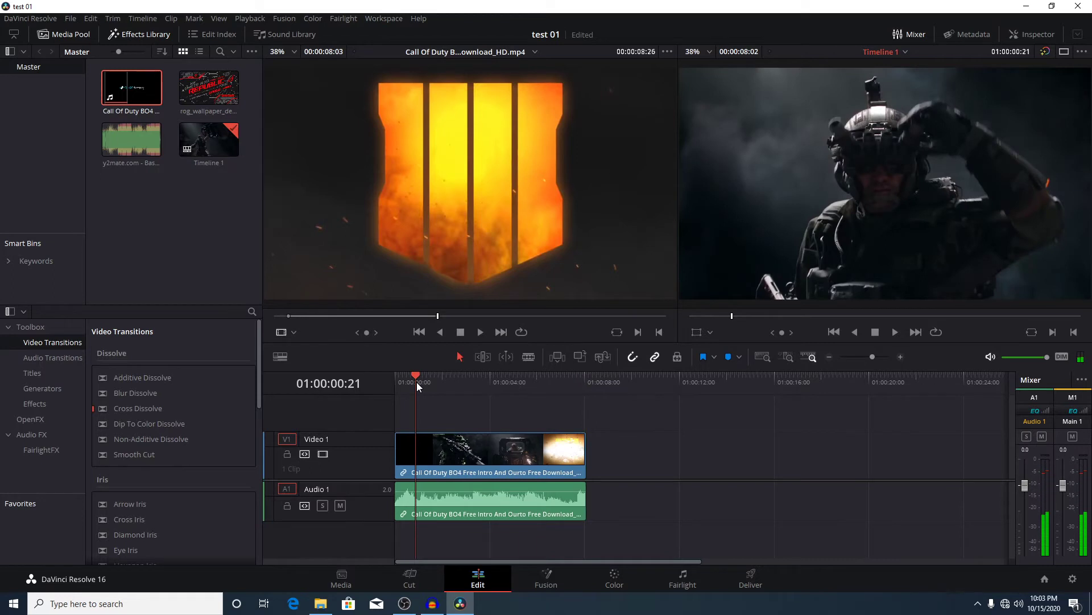
{"action": "left_click_drag", "start_coordinate": [417, 386], "coordinate": [396, 387]}
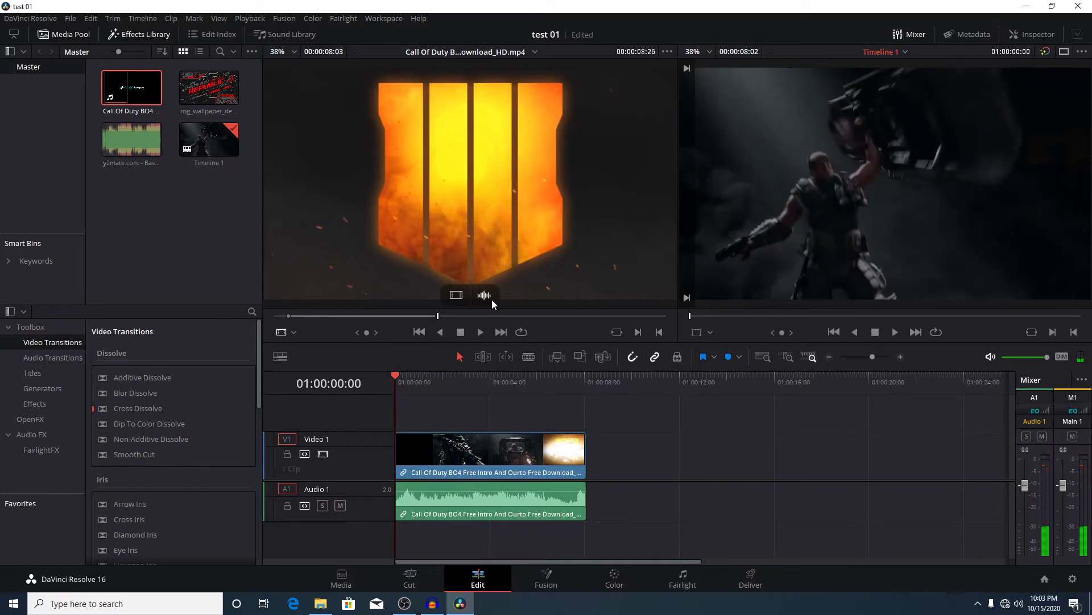
{"action": "left_click", "coordinate": [497, 459]}
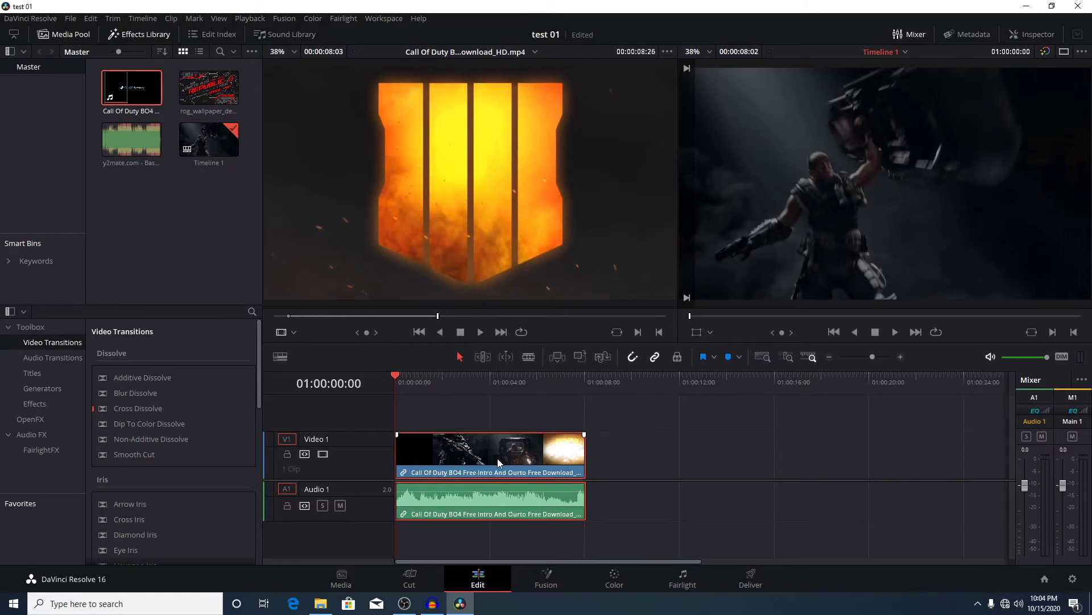
{"action": "key", "text": "Delete"}
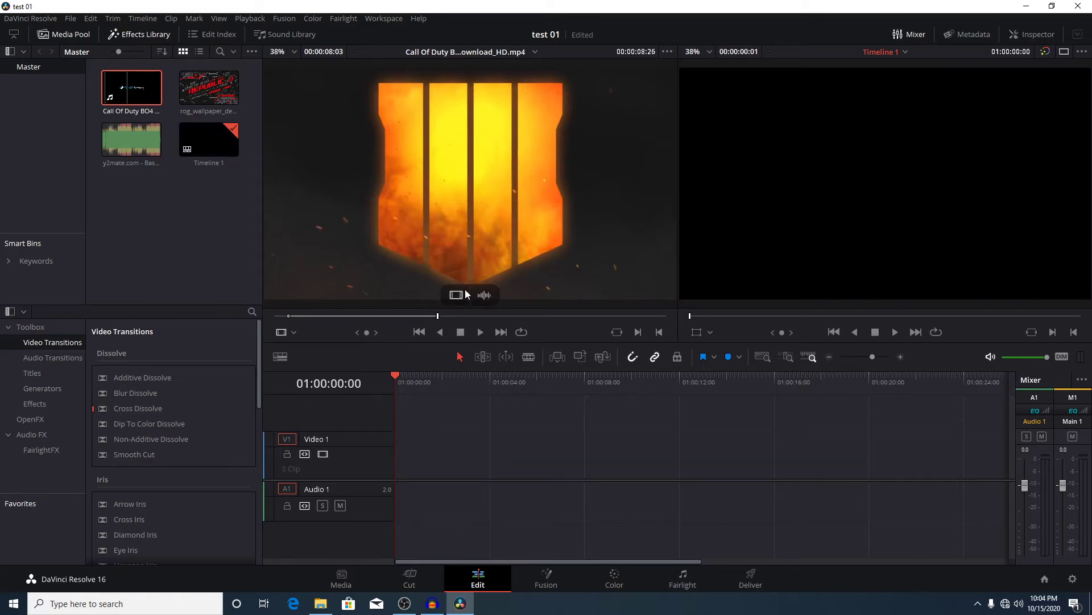
- Place only the video and only the audio of the marked Call Of Duty range on the timeline, and undo both placements
{"action": "left_click_drag", "start_coordinate": [462, 297], "coordinate": [405, 470]}
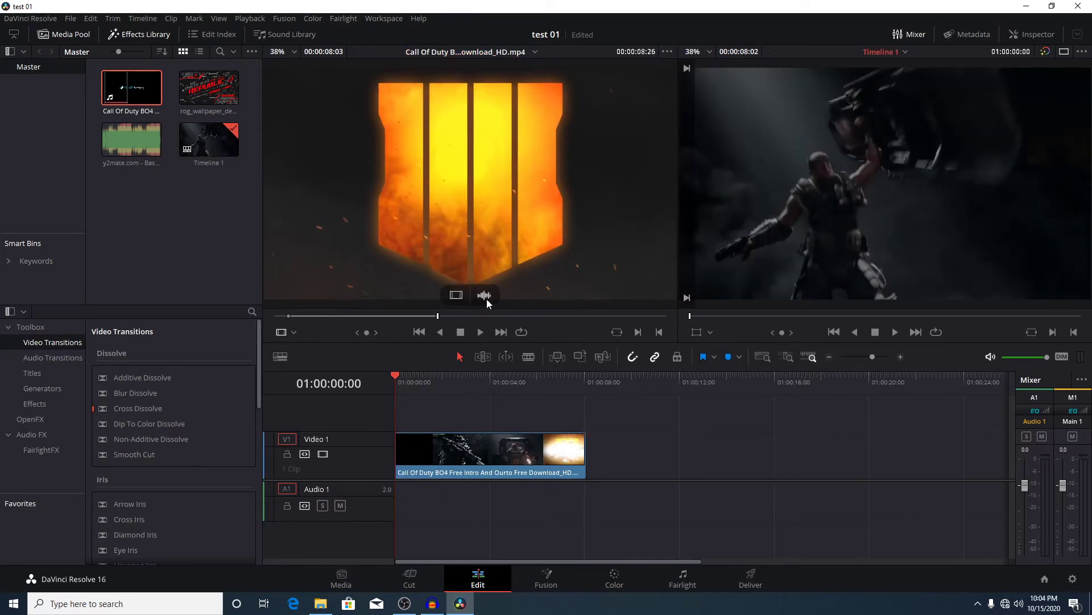
{"action": "left_click_drag", "start_coordinate": [486, 296], "coordinate": [515, 504]}
{"action": "key", "text": "ctrl+z"}
{"action": "key", "text": "ctrl+z"}
{"action": "key", "text": "ctrl+z"}
{"action": "key", "text": "ctrl+z"}
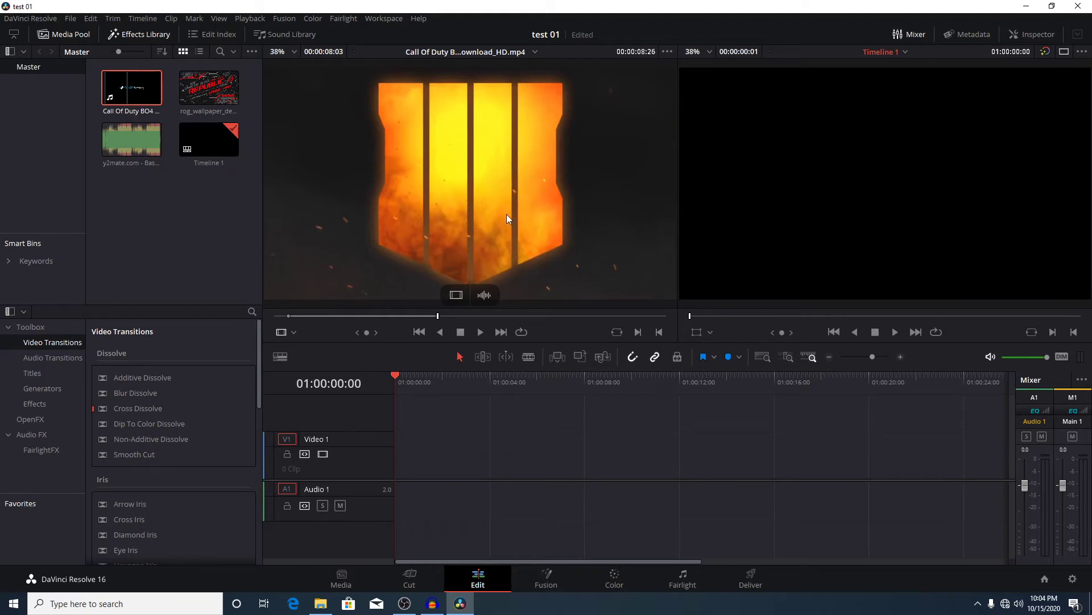
- Place the marked Call Of Duty range with both video and audio at the timeline's start and unlink its video and audio clips
{"action": "left_click_drag", "start_coordinate": [503, 202], "coordinate": [398, 479]}
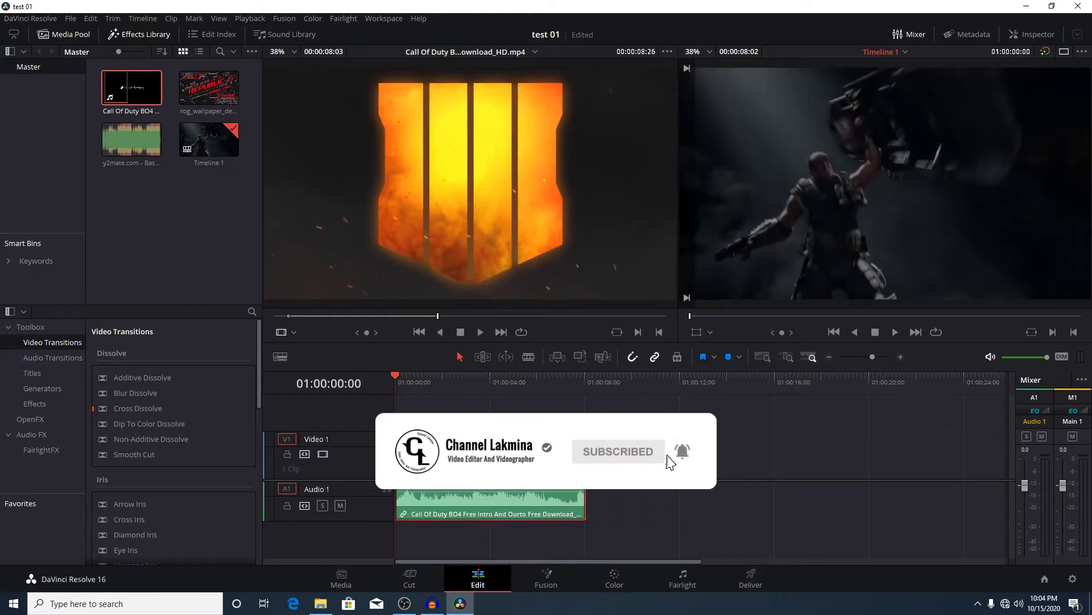
{"action": "left_click_drag", "start_coordinate": [438, 472], "coordinate": [453, 468]}
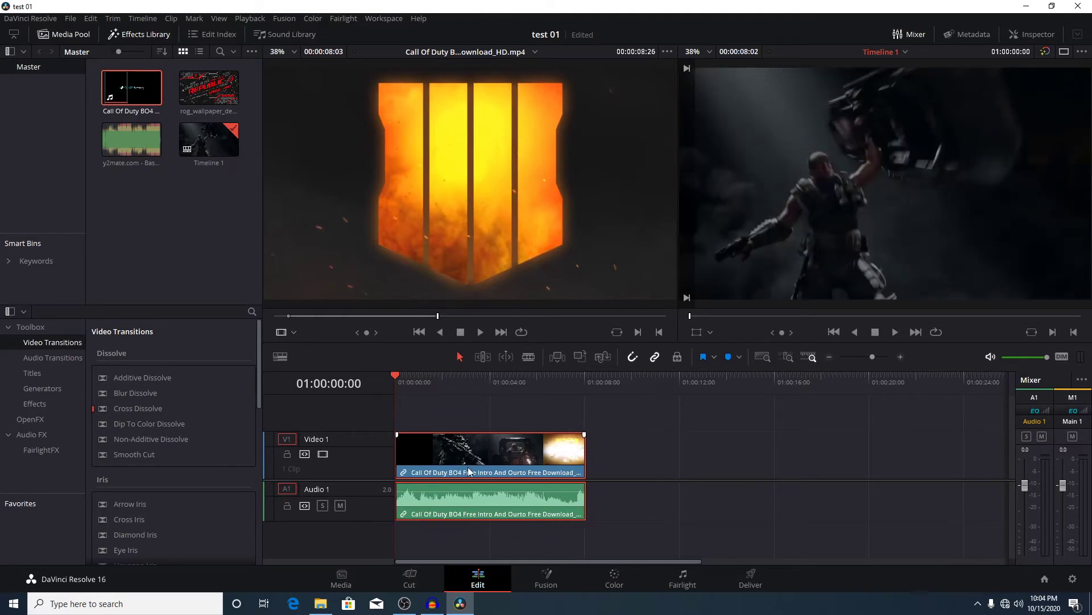
{"action": "right_click", "coordinate": [518, 453]}
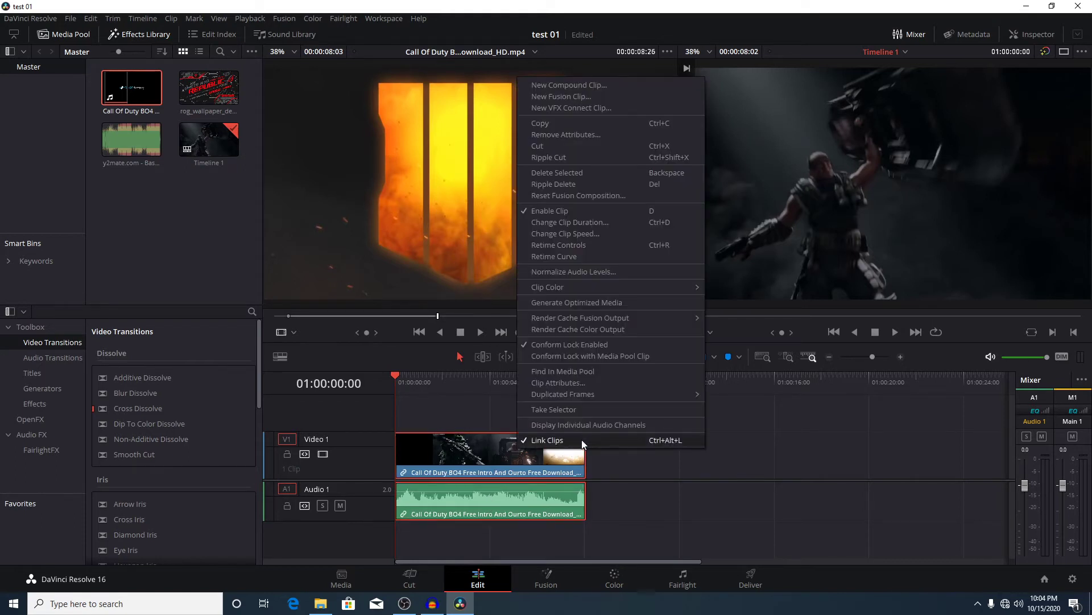
{"action": "left_click", "coordinate": [549, 440]}
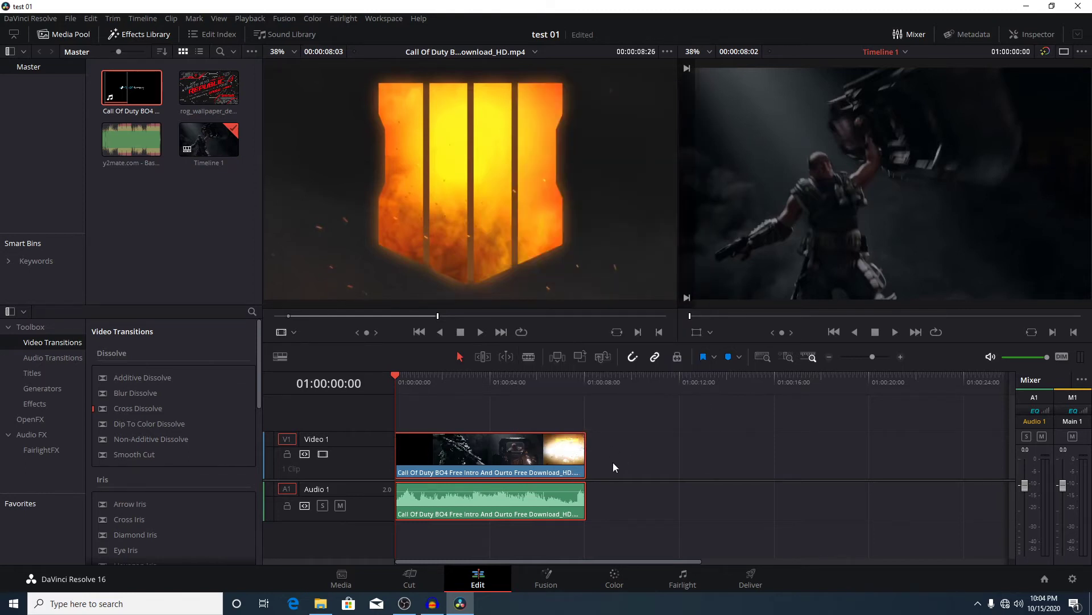
{"action": "right_click", "coordinate": [520, 458]}
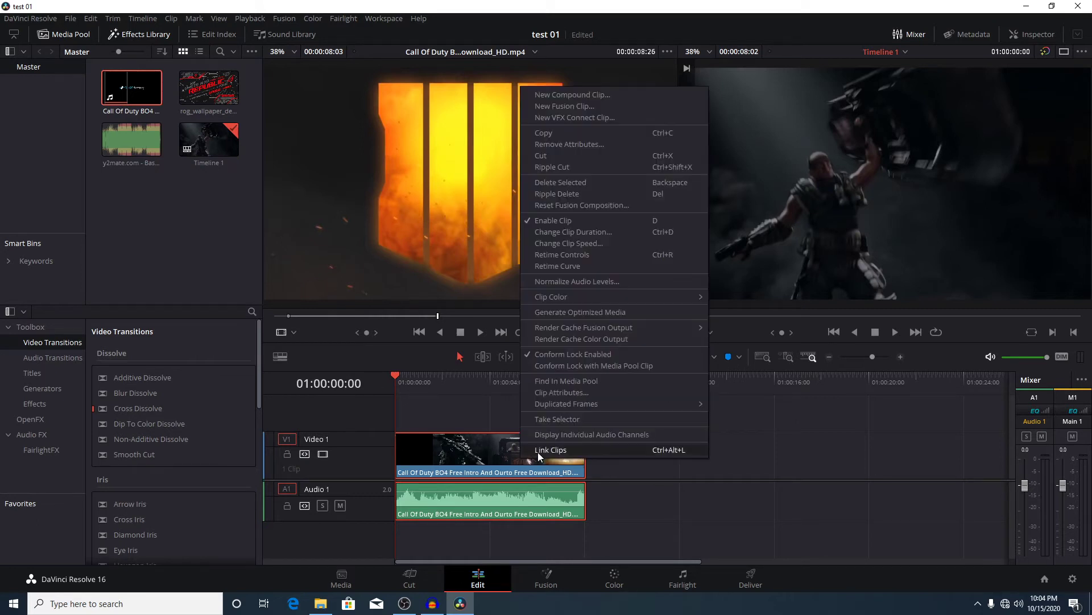
{"action": "left_click", "coordinate": [601, 474]}
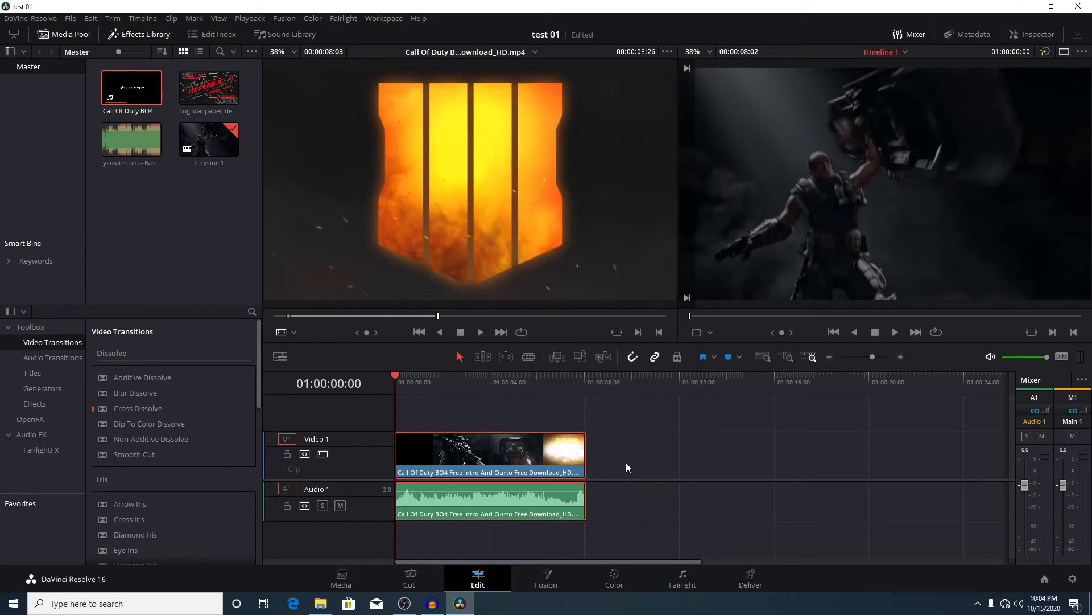
{"action": "left_click", "coordinate": [626, 462]}
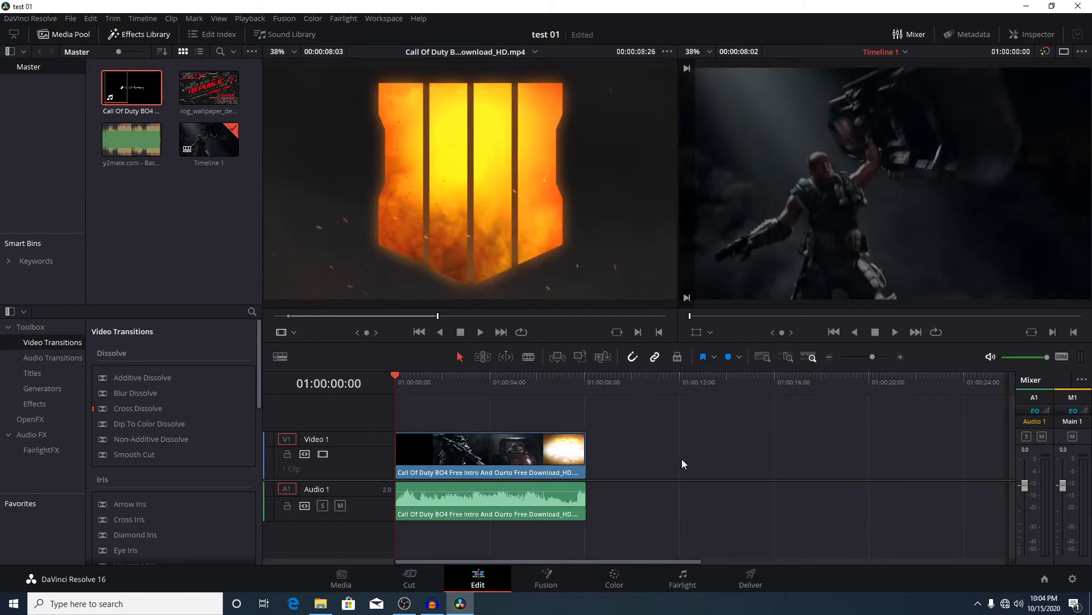
- Move the unlinked Call Of Duty audio clip well past the end of the video clip and delete it
{"action": "left_click", "coordinate": [510, 506]}
{"action": "left_click_drag", "start_coordinate": [511, 507], "coordinate": [828, 501]}
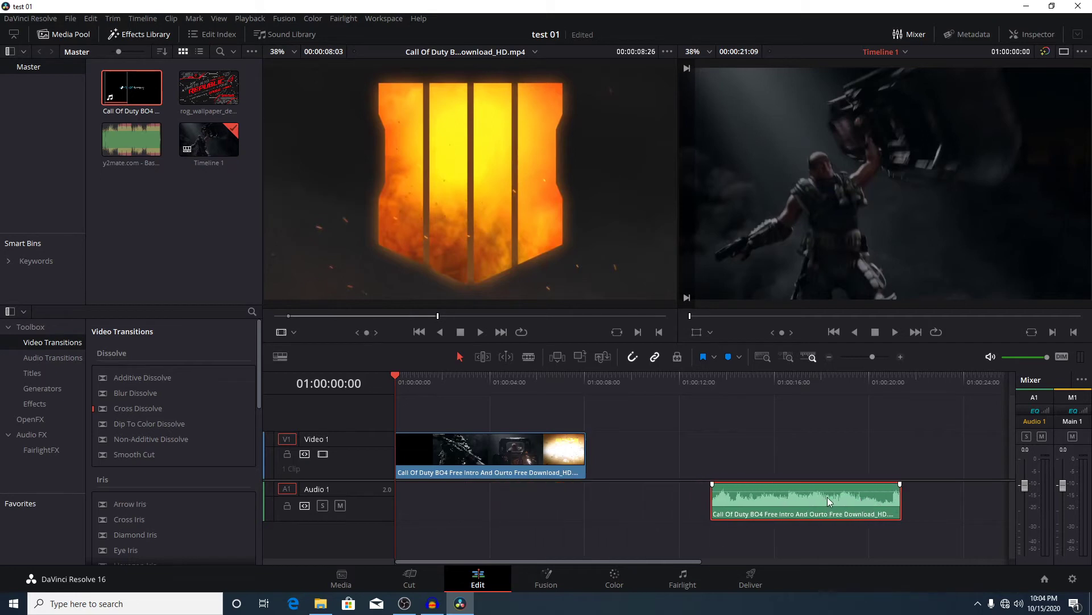
{"action": "key", "text": "Delete"}
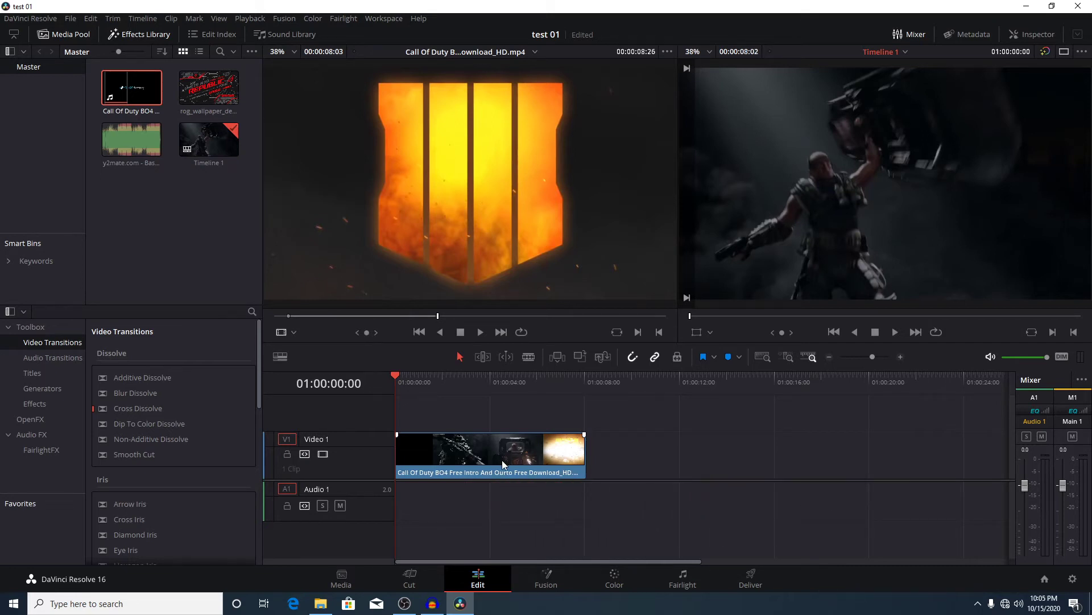
- Place only the audio of the marked Call Of Duty range at the start of Audio 1, beneath the video clip
{"action": "left_click_drag", "start_coordinate": [502, 460], "coordinate": [451, 488]}
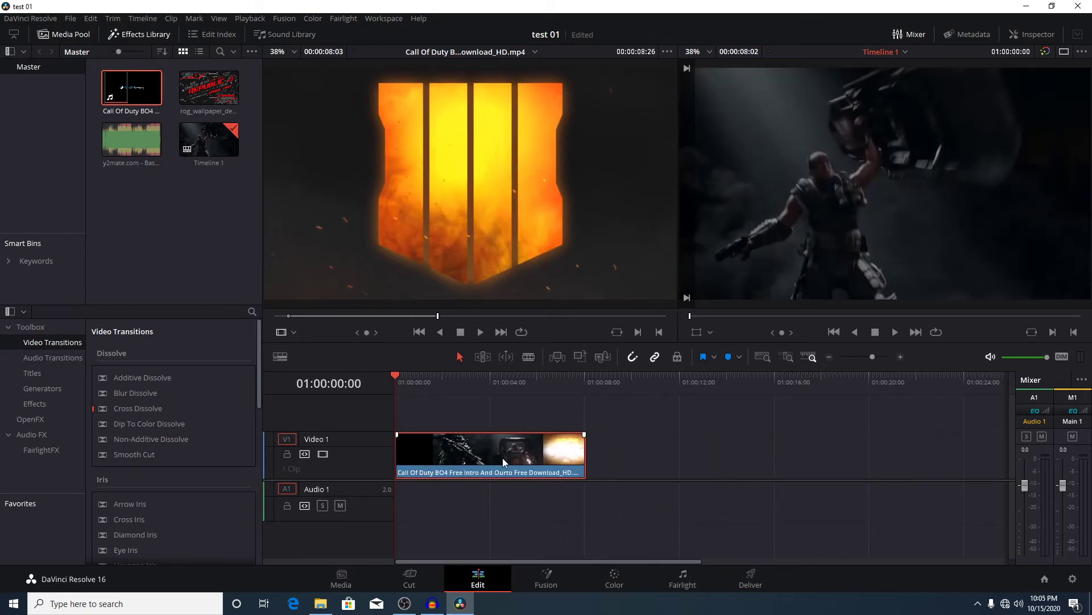
{"action": "mouse_move", "coordinate": [490, 294]}
{"action": "left_click_drag", "start_coordinate": [490, 294], "coordinate": [396, 510]}
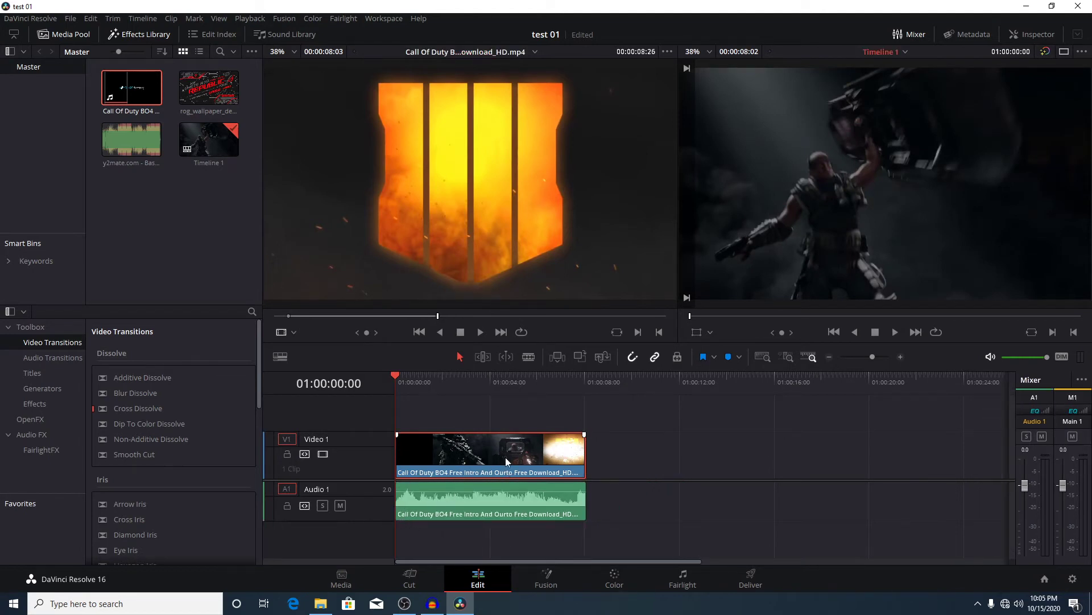
{"action": "left_click", "coordinate": [612, 449]}
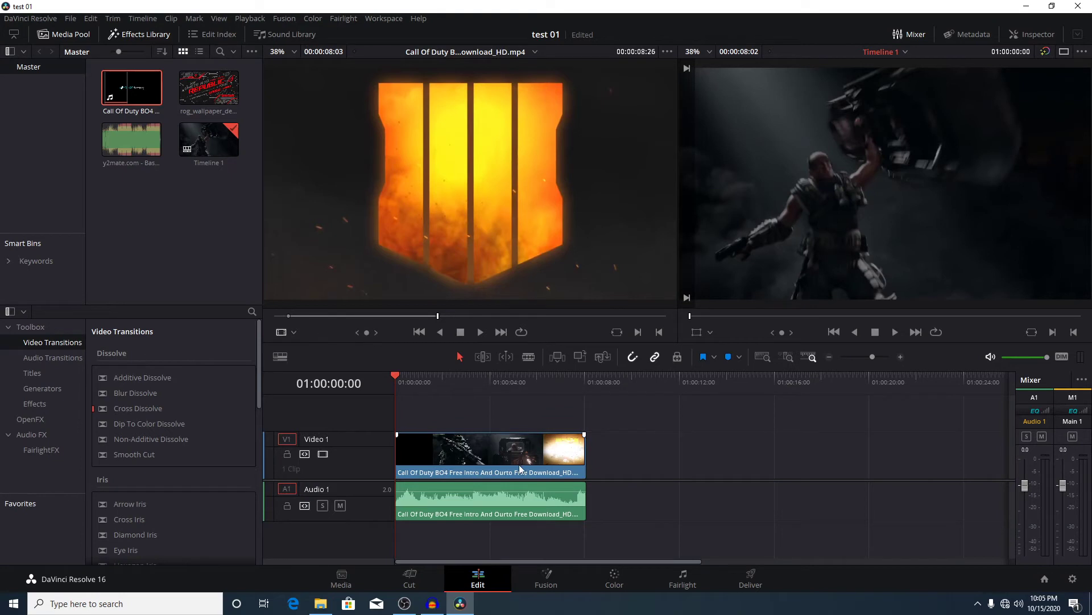
- Link the Call Of Duty clips on Video 1 and Audio 1 together
{"action": "left_click", "coordinate": [488, 508]}
{"action": "left_click", "coordinate": [667, 461]}
{"action": "left_click", "coordinate": [555, 469]}
{"action": "left_click", "coordinate": [528, 497], "text": "ctrl"}
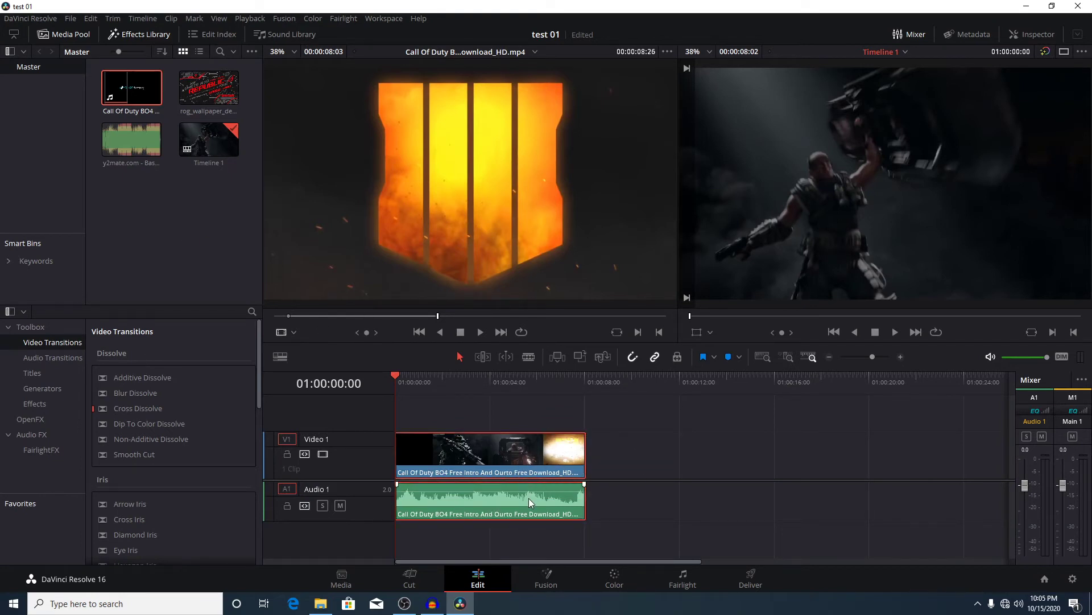
{"action": "right_click", "coordinate": [528, 497]}
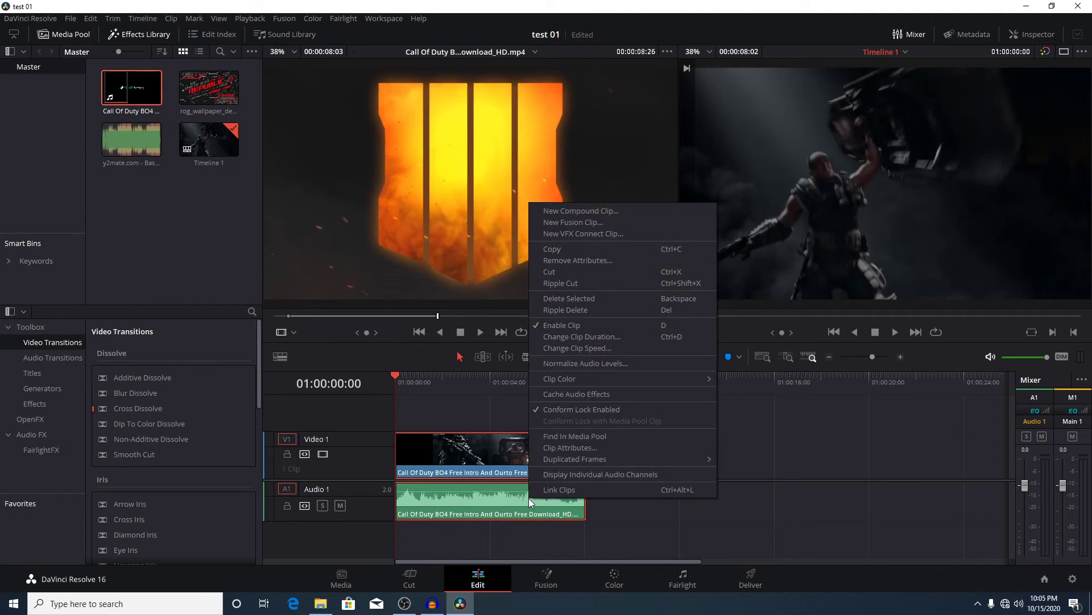
{"action": "left_click", "coordinate": [556, 491]}
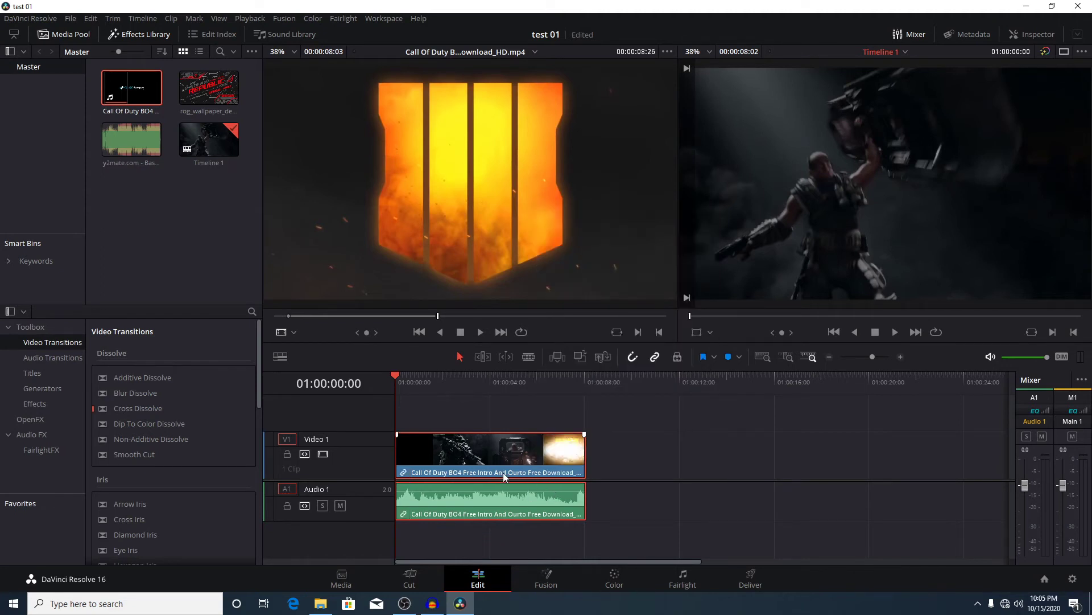
{"action": "left_click_drag", "start_coordinate": [503, 472], "coordinate": [452, 465]}
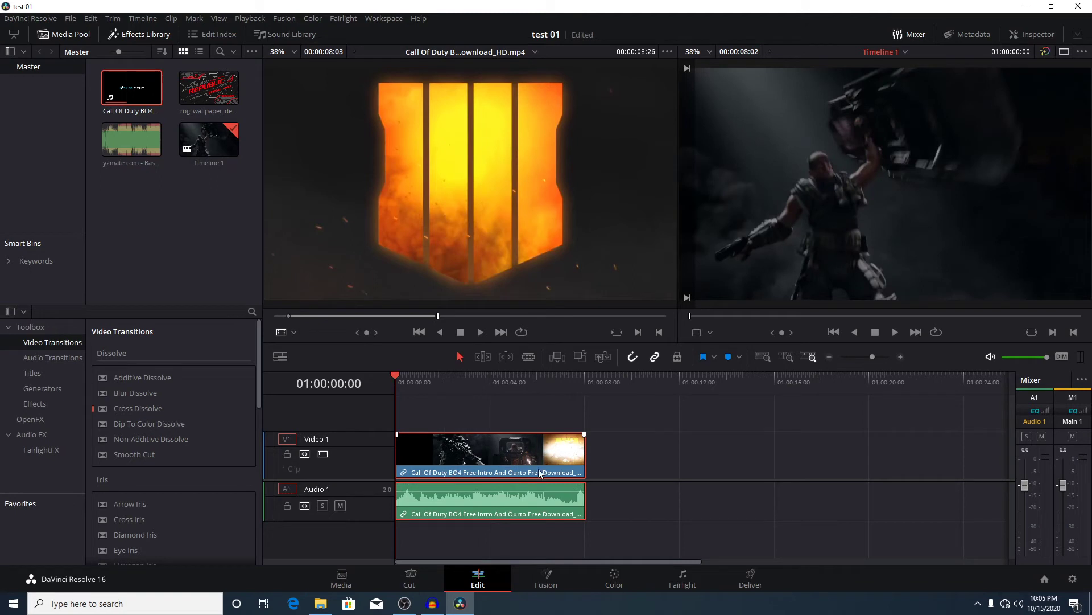
{"action": "left_click", "coordinate": [645, 453]}
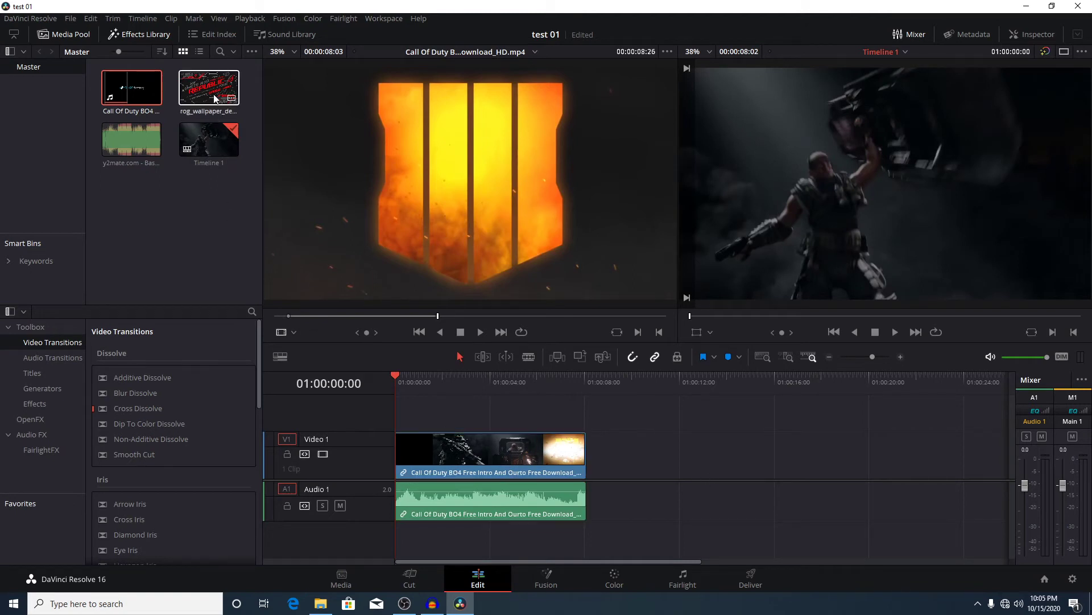
- Place the rog_wallpaper image on Video 1 directly after the Call Of Duty clip
{"action": "double_click", "coordinate": [199, 87]}
{"action": "left_click_drag", "start_coordinate": [199, 91], "coordinate": [591, 464]}
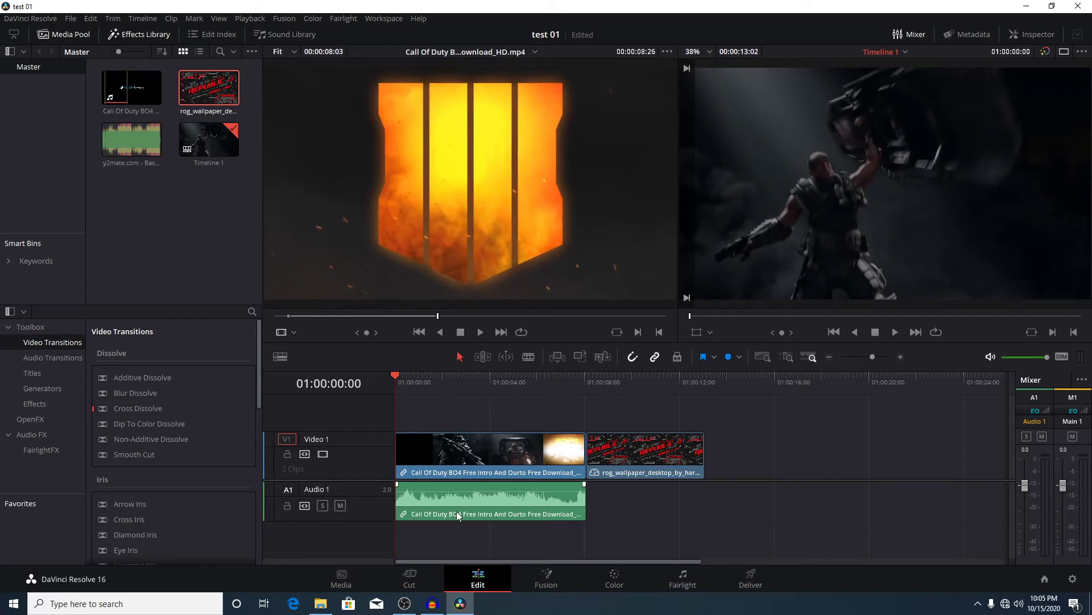
- Unlink the audio of the Call Of Duty clip from its video
{"action": "left_click", "coordinate": [467, 497]}
{"action": "right_click", "coordinate": [466, 497]}
{"action": "left_click", "coordinate": [507, 487]}
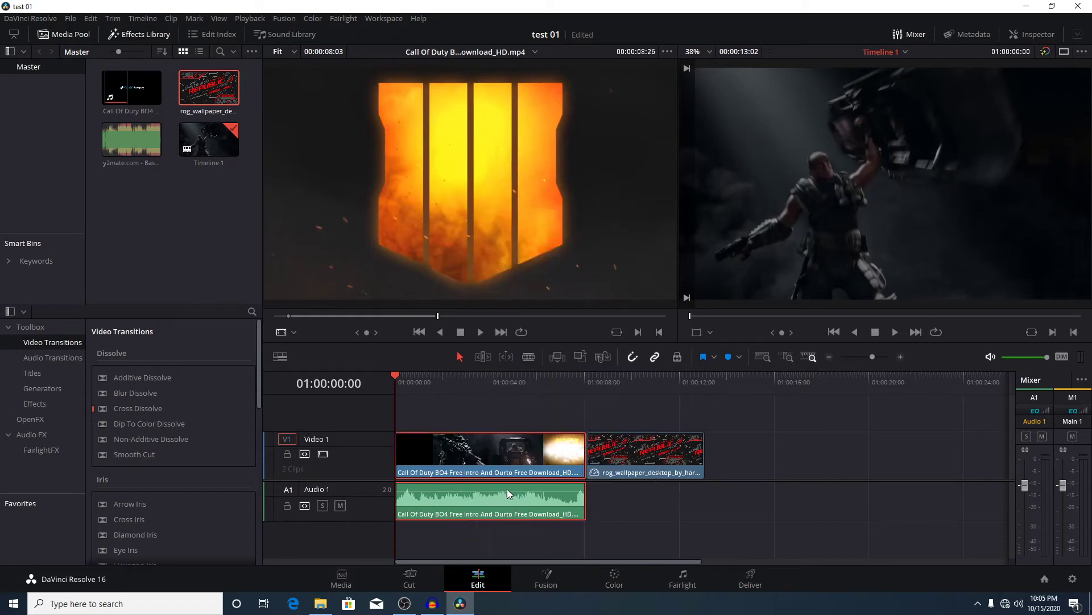
{"action": "left_click", "coordinate": [720, 530]}
- Try to delete the unlinked Call Of Duty audio clip in place, and undo the deletion
{"action": "left_click", "coordinate": [538, 492]}
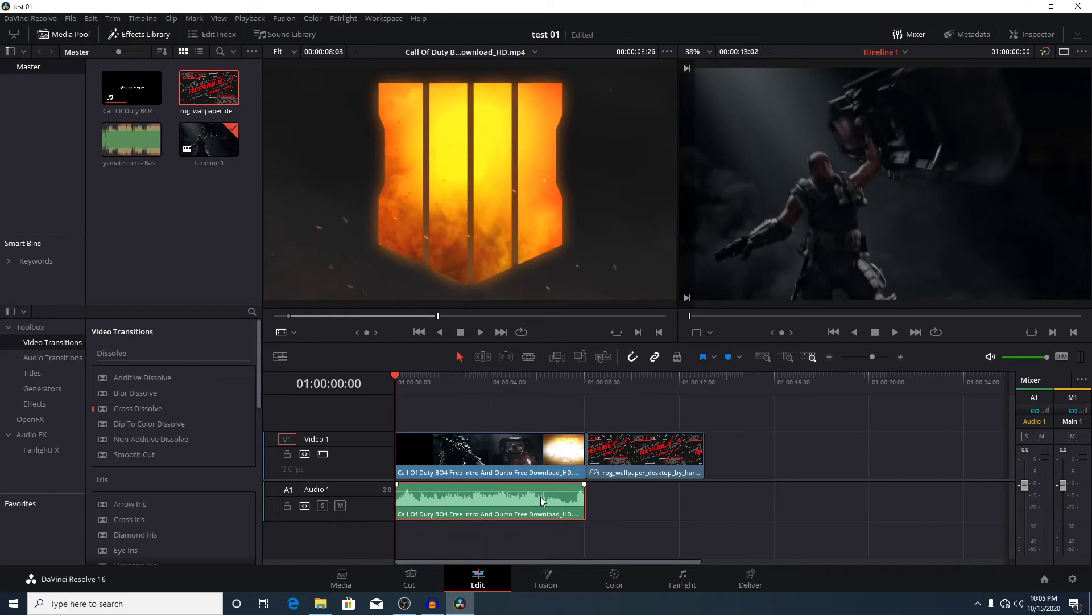
{"action": "key", "text": "Delete"}
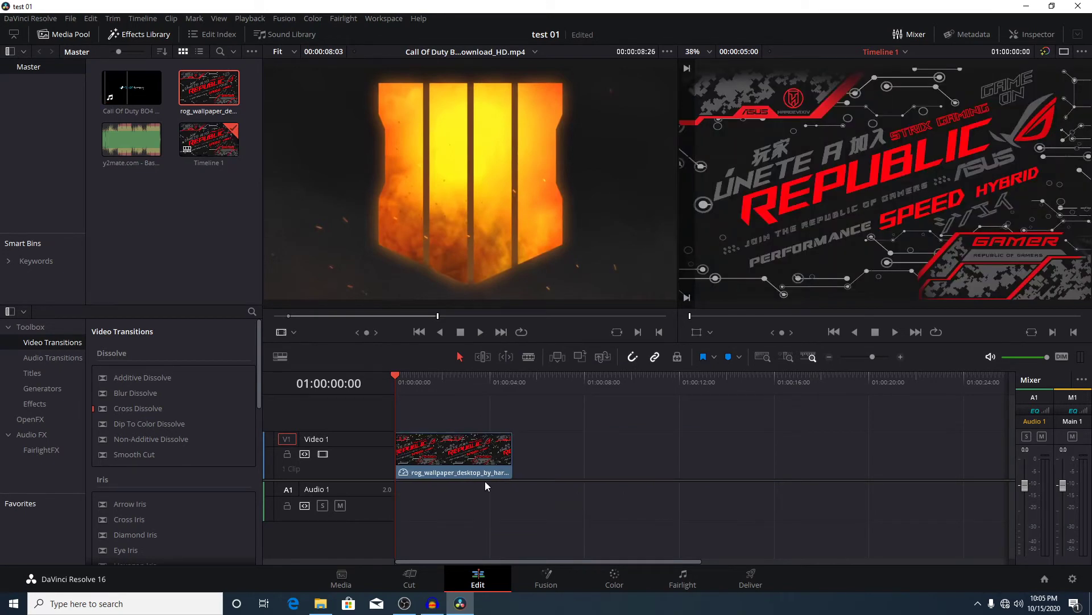
{"action": "key", "text": "ctrl+z"}
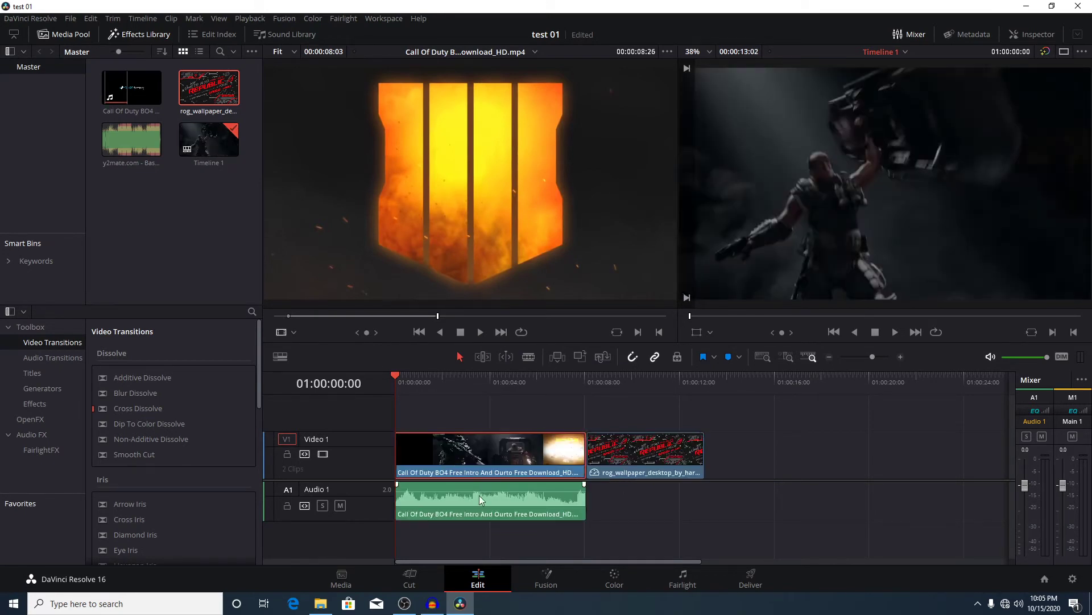
- Move the Call Of Duty audio clip along Audio 1 past the wallpaper clip and delete it
{"action": "left_click", "coordinate": [479, 495]}
{"action": "double_click", "coordinate": [483, 496]}
{"action": "left_click_drag", "start_coordinate": [528, 502], "coordinate": [876, 499]}
{"action": "key", "text": "Delete"}
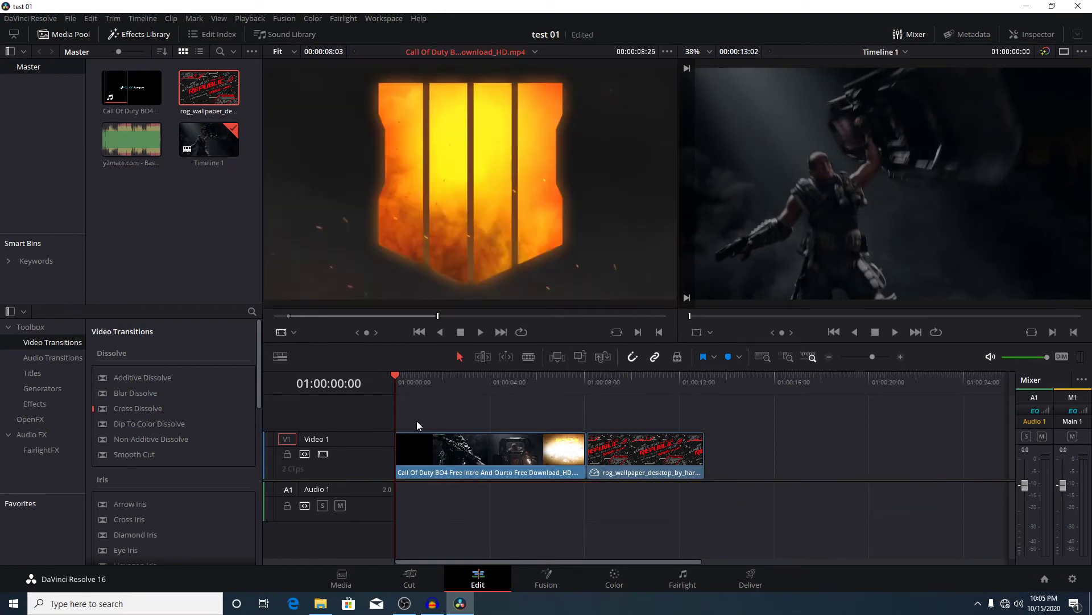
- Play the Basixx - Still in Love With You music in the source viewer and mark its in point at 00:00:00:02
{"action": "double_click", "coordinate": [129, 126]}
{"action": "key", "text": "space"}
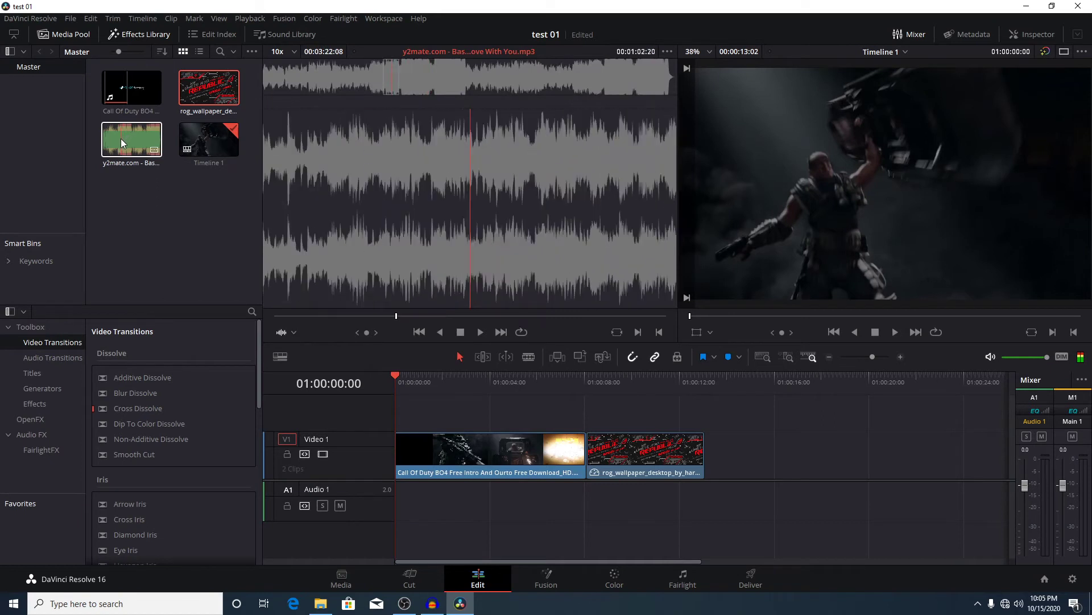
{"action": "left_click", "coordinate": [275, 316]}
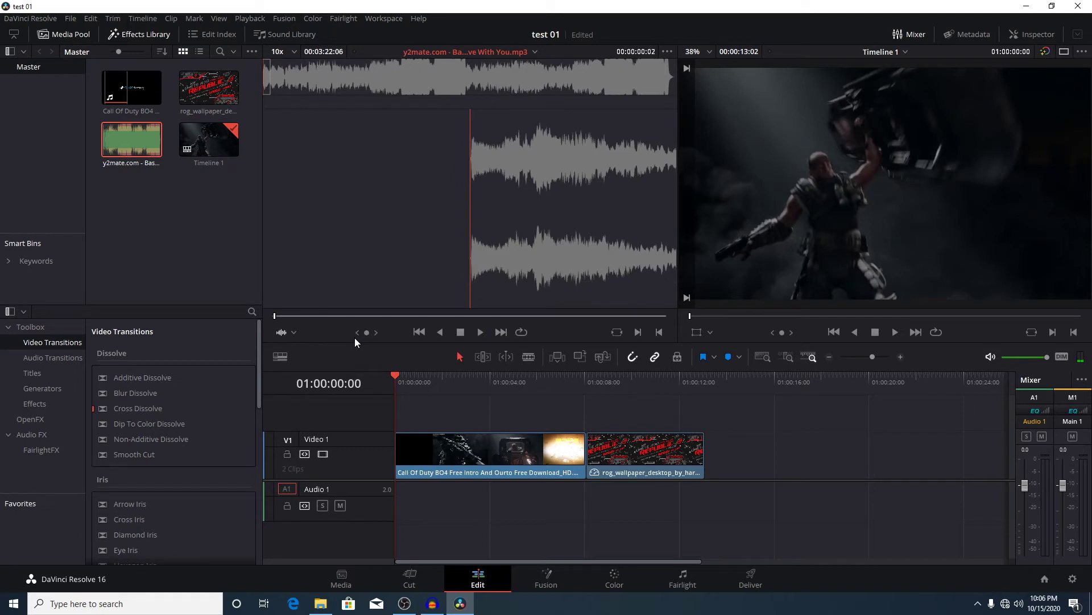
- Mark the music's out point at 00:00:18:19 and place the marked range at the start of Audio 1
{"action": "left_click", "coordinate": [298, 316]}
{"action": "left_click_drag", "start_coordinate": [299, 317], "coordinate": [312, 318]}
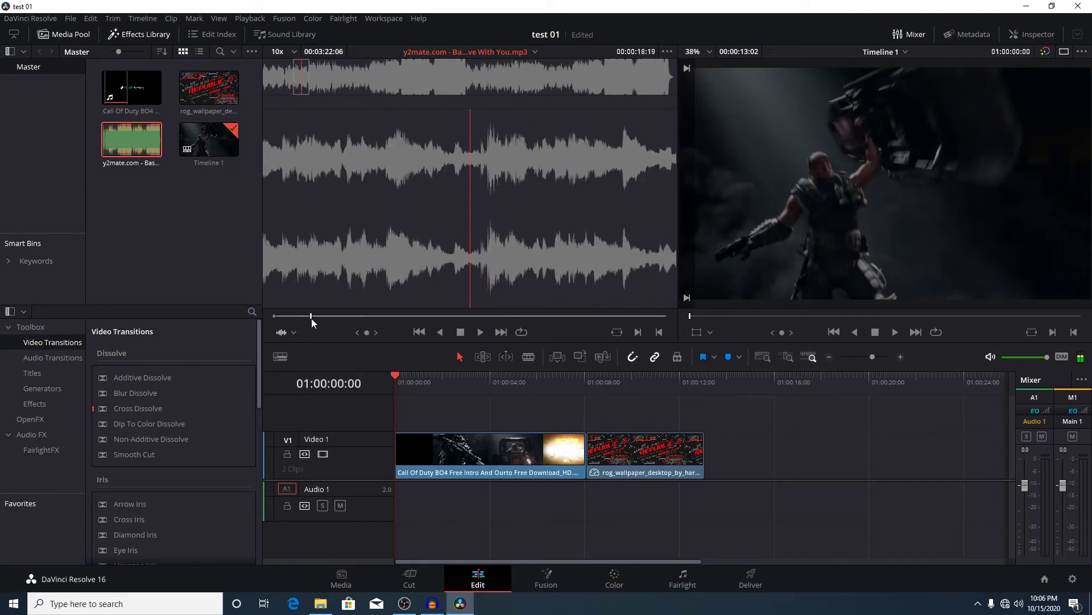
{"action": "key", "text": "ctrl+f"}
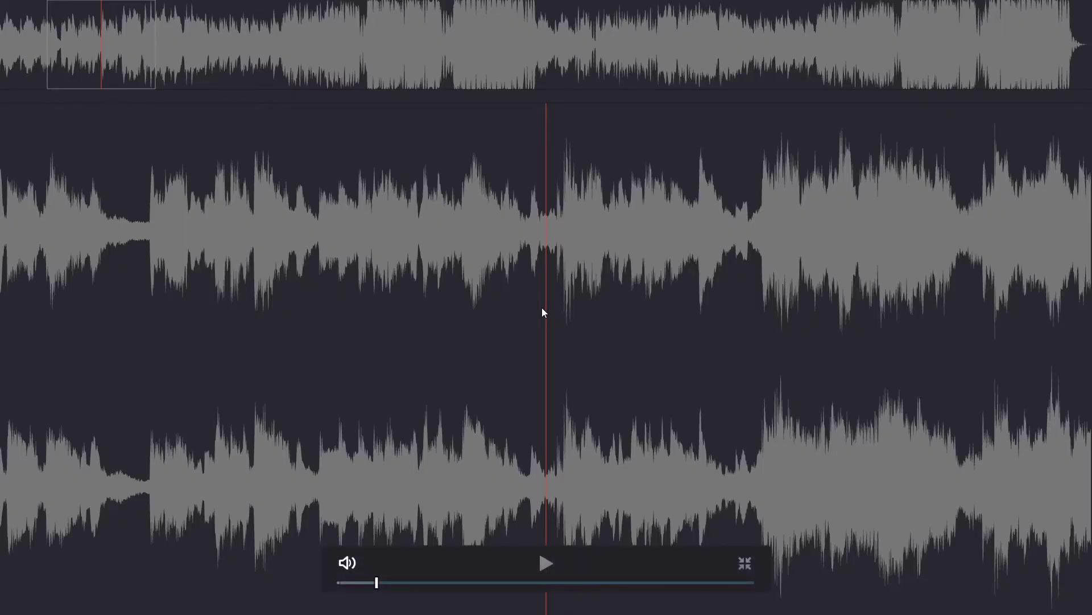
{"action": "left_click", "coordinate": [745, 562]}
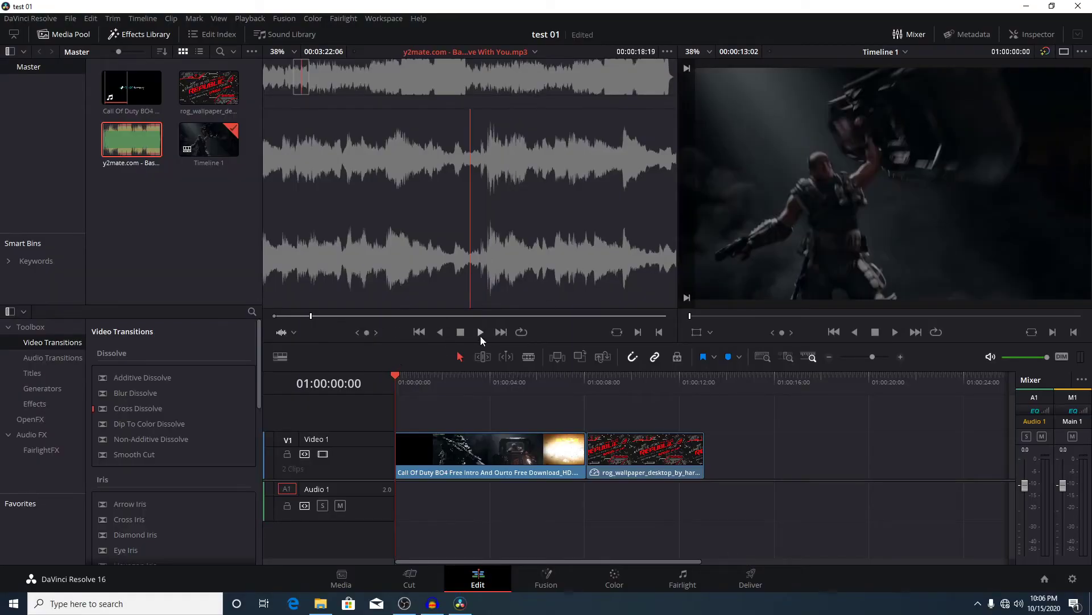
{"action": "key", "text": "o"}
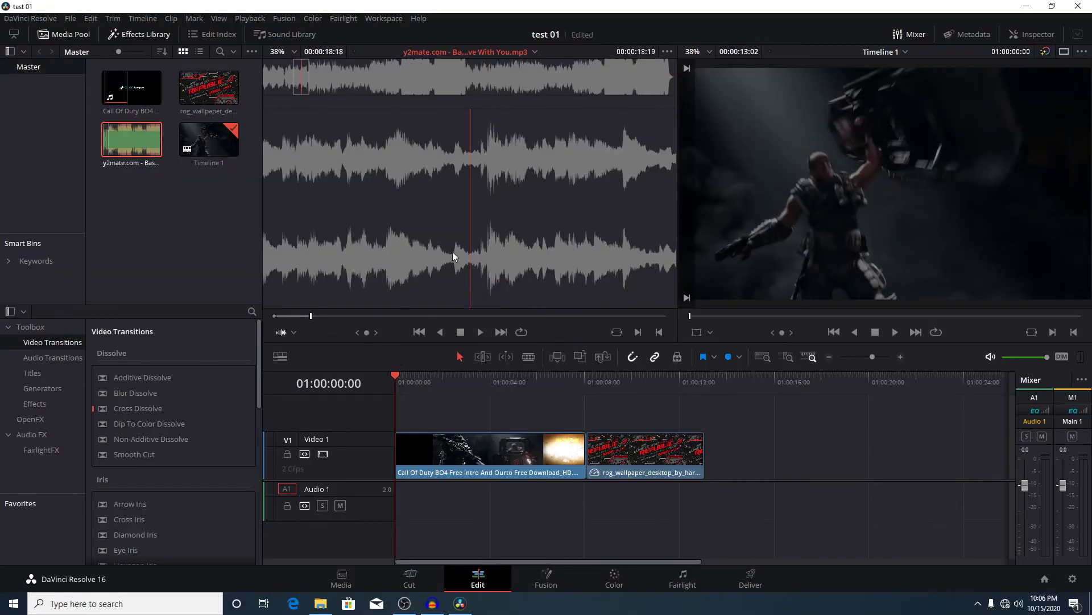
{"action": "left_click_drag", "start_coordinate": [448, 242], "coordinate": [397, 507]}
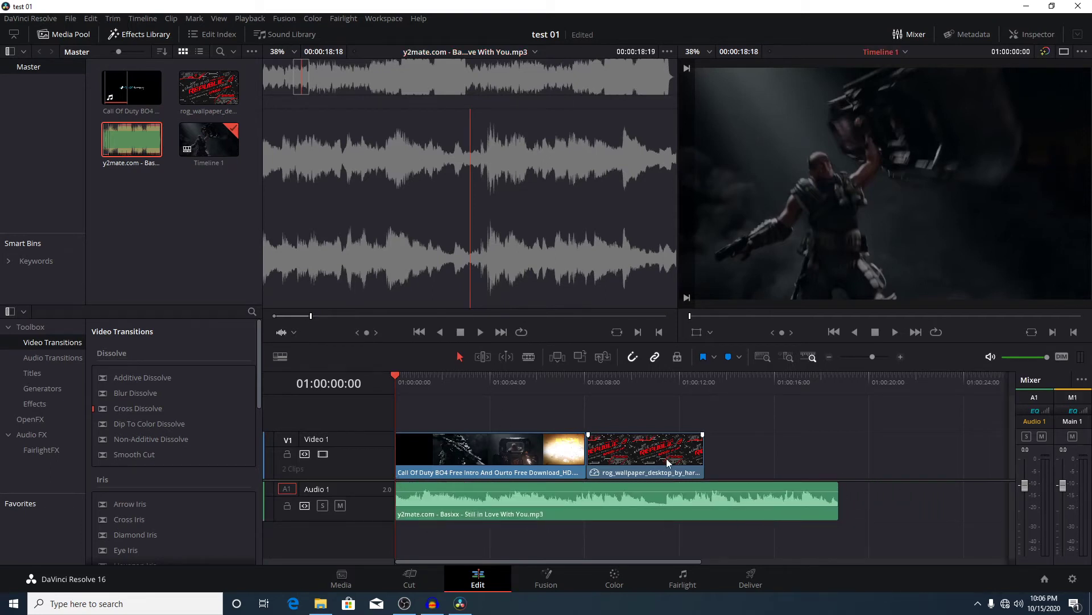
- Extend the wallpaper clip and trim the music so both end at about 00:00:15:13, and play the timeline from its start
{"action": "left_click_drag", "start_coordinate": [704, 455], "coordinate": [764, 459]}
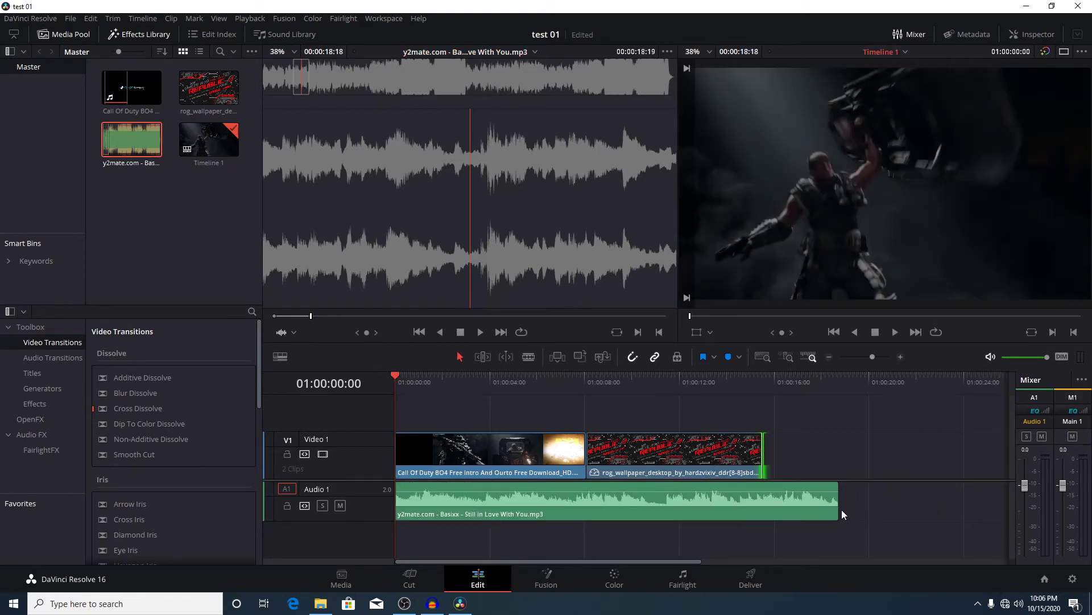
{"action": "left_click_drag", "start_coordinate": [838, 505], "coordinate": [763, 506]}
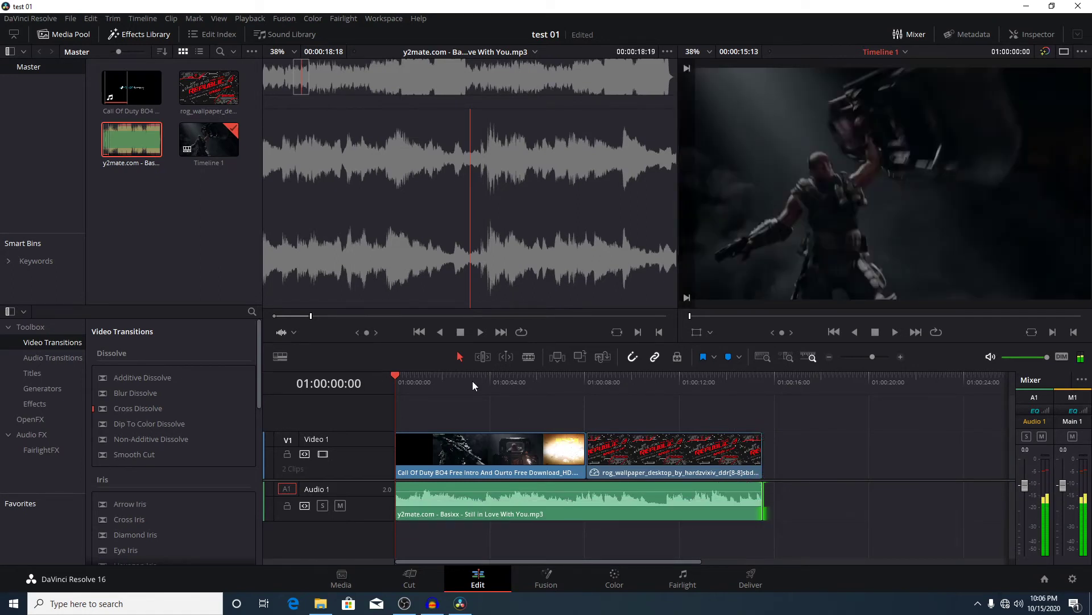
{"action": "key", "text": "space"}
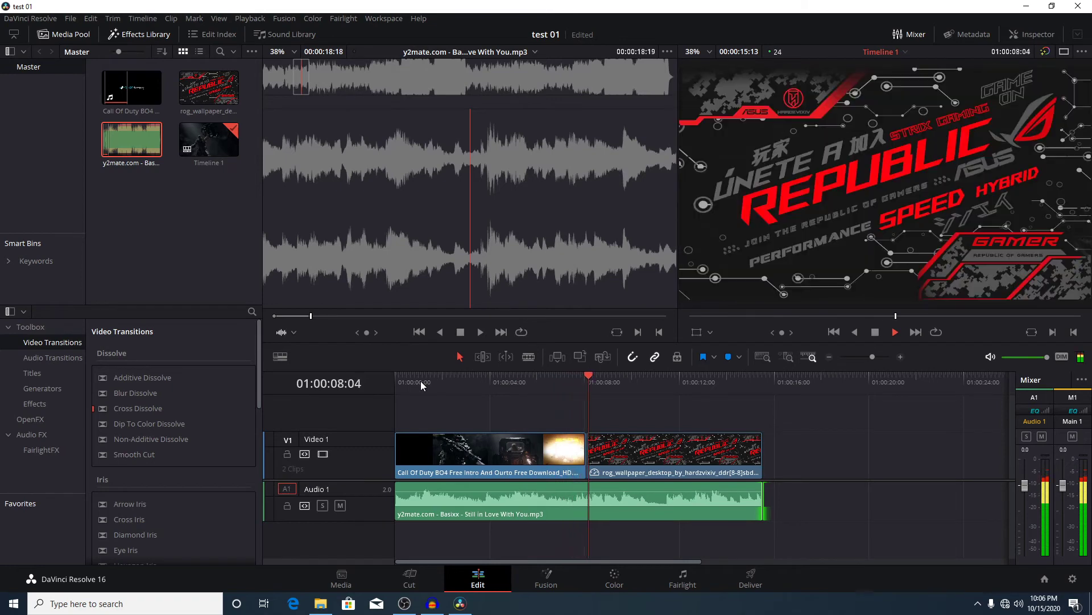
- Stop playback, show the Inspector, and select the Call Of Duty clip with the playhead at 01:00:03:09
{"action": "key", "text": "space"}
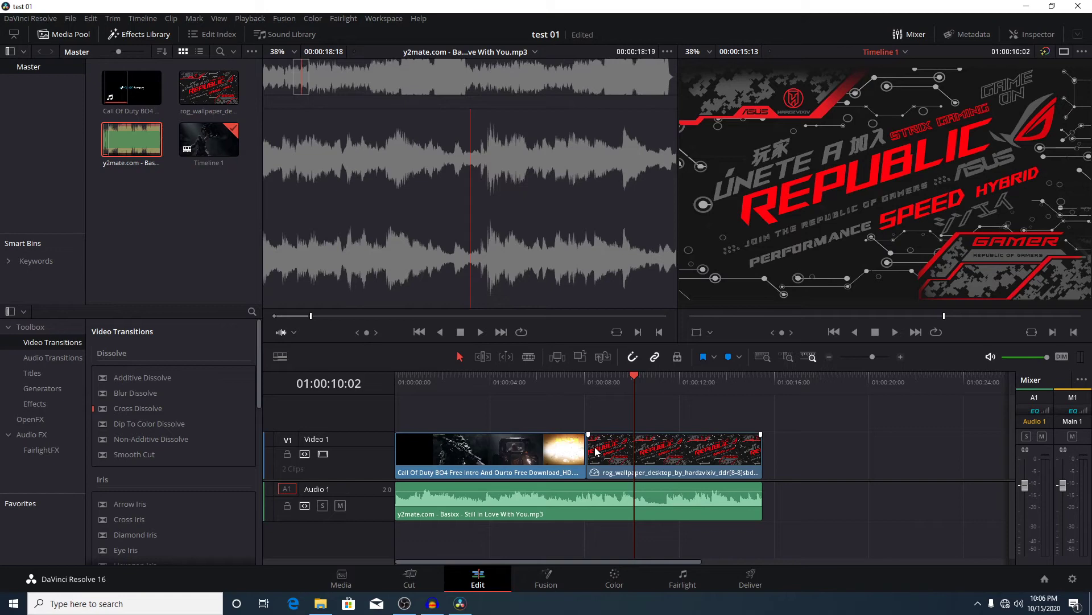
{"action": "left_click", "coordinate": [1030, 37]}
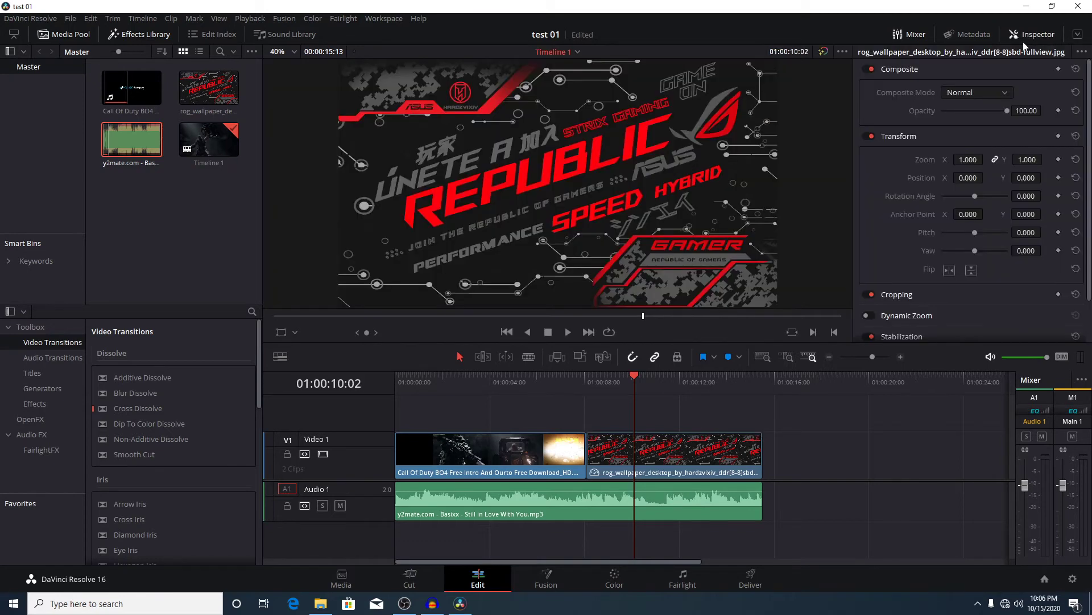
{"action": "left_click", "coordinate": [541, 380]}
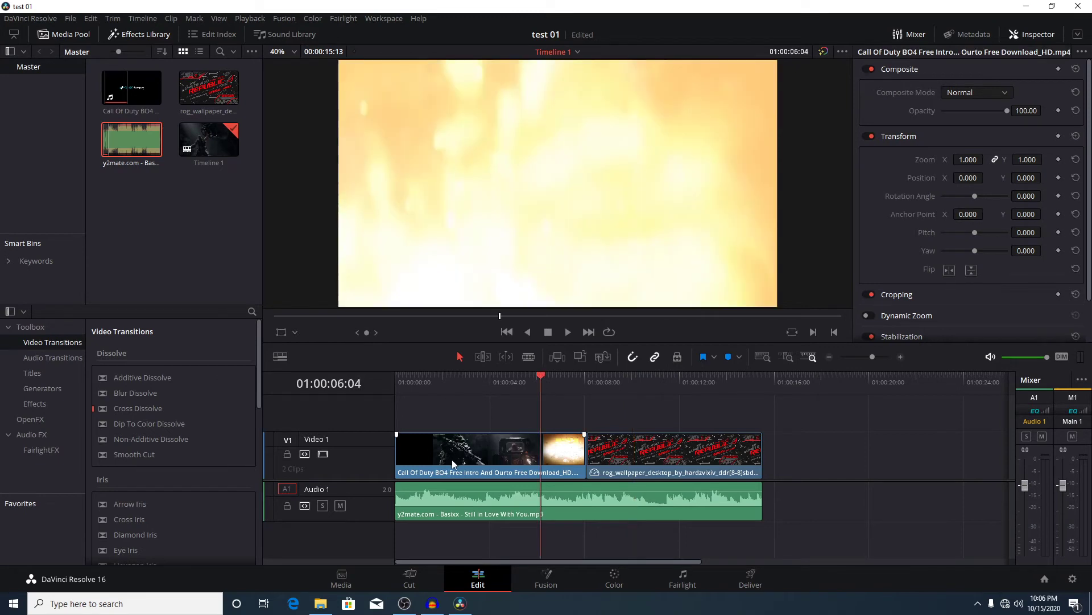
{"action": "left_click", "coordinate": [452, 459]}
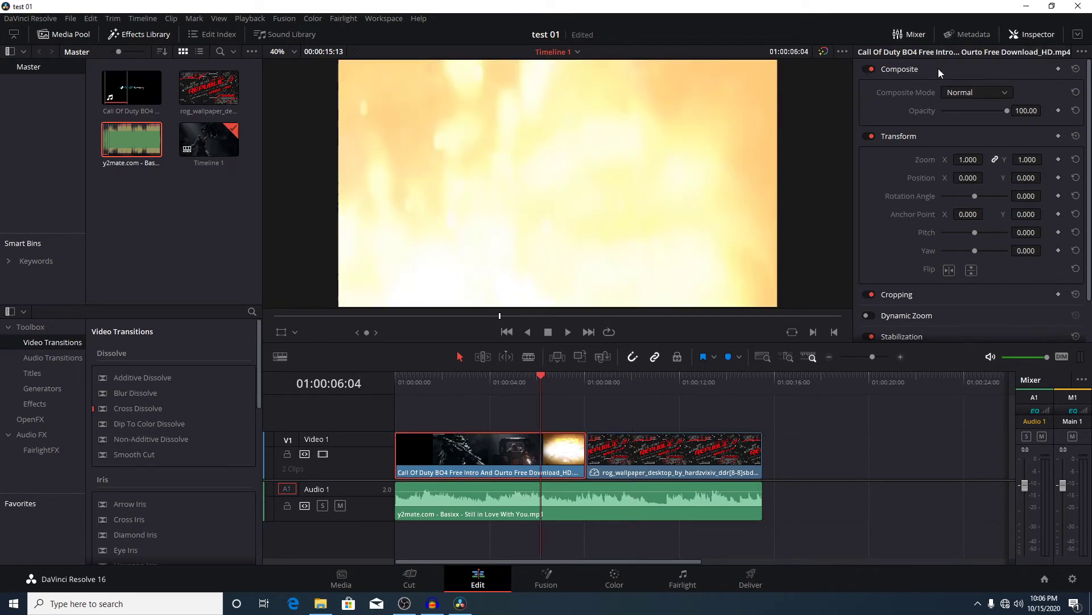
{"action": "left_click", "coordinate": [474, 378]}
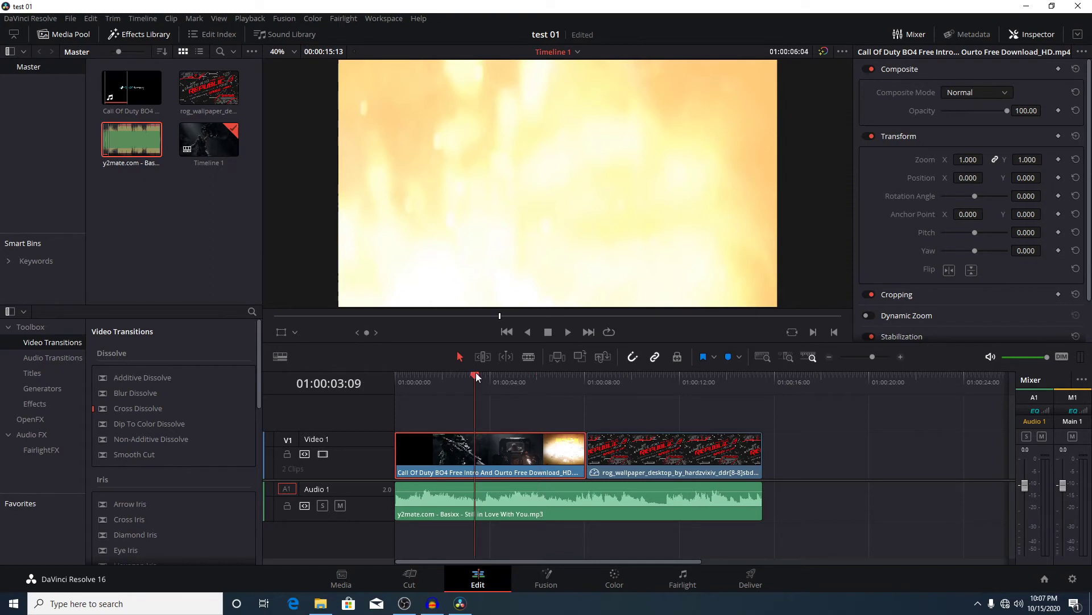
- Try the Color, Darken and Divide composite modes on the Call Of Duty clip and return it to Normal
{"action": "left_click", "coordinate": [965, 98]}
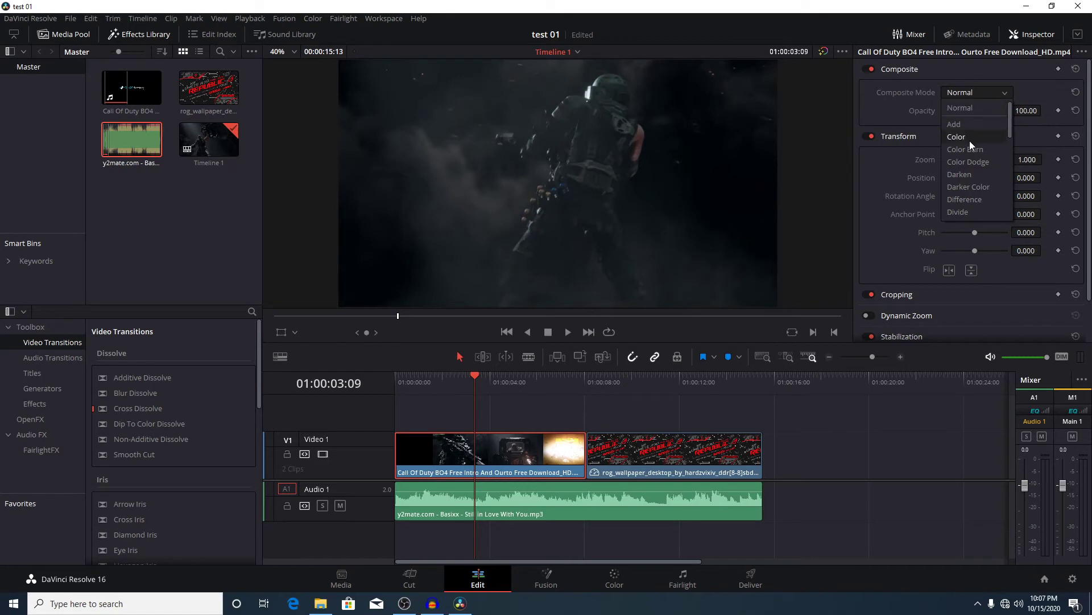
{"action": "left_click", "coordinate": [969, 139]}
{"action": "left_click", "coordinate": [976, 98]}
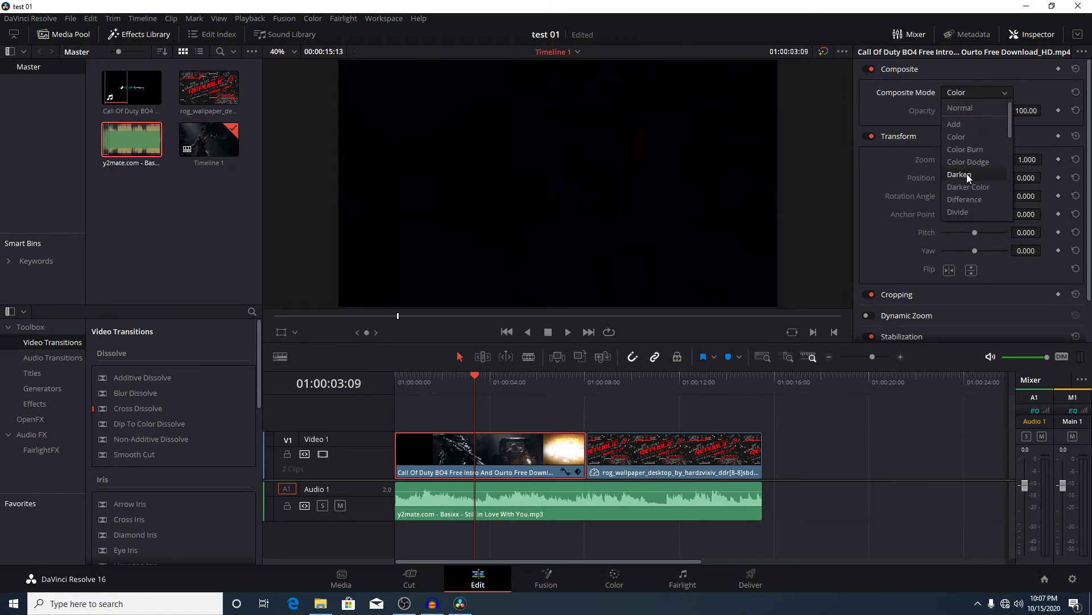
{"action": "left_click", "coordinate": [967, 173]}
{"action": "left_click", "coordinate": [973, 91]}
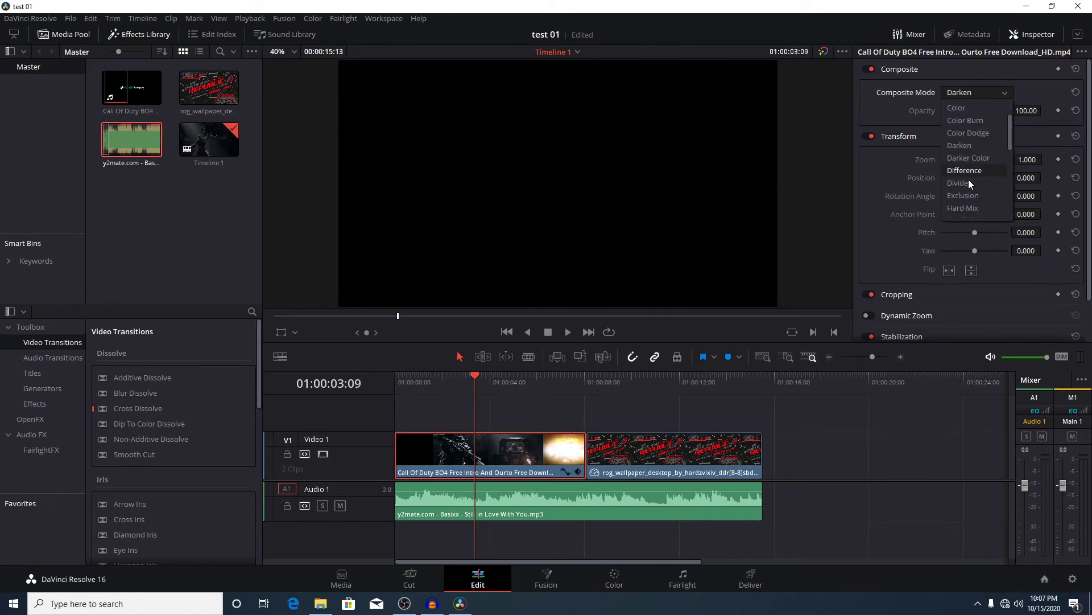
{"action": "left_click", "coordinate": [968, 183]}
{"action": "left_click", "coordinate": [989, 91]}
{"action": "scroll", "coordinate": [974, 193], "scroll_direction": "up", "scroll_amount": 5}
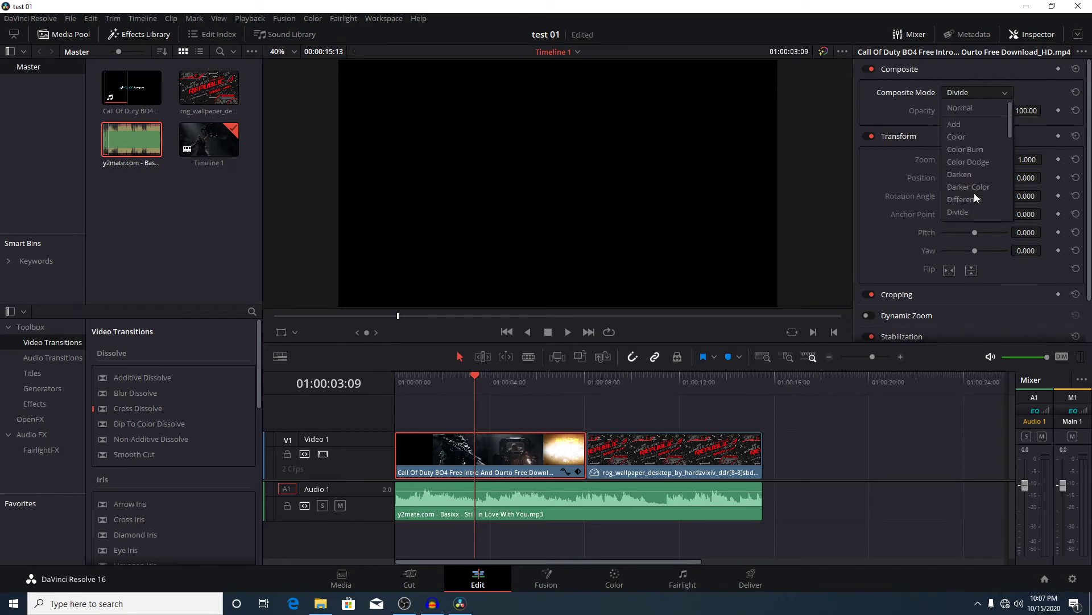
{"action": "left_click", "coordinate": [967, 111]}
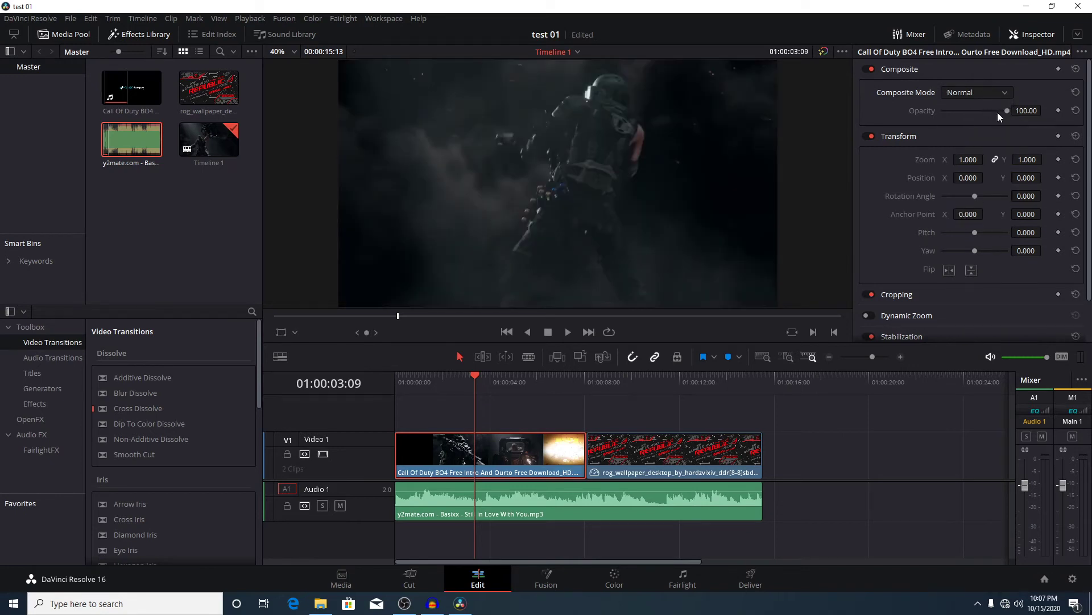
- Try adjusting the Call Of Duty clip's opacity and enlarging its zoom, restoring the opacity to 100 and resetting the zoom
{"action": "mouse_move", "coordinate": [1005, 110]}
{"action": "left_mouse_down"}
{"action": "mouse_move", "coordinate": [950, 112]}
{"action": "mouse_move", "coordinate": [1021, 115]}
{"action": "left_mouse_up"}
{"action": "left_click_drag", "start_coordinate": [967, 161], "coordinate": [990, 163]}
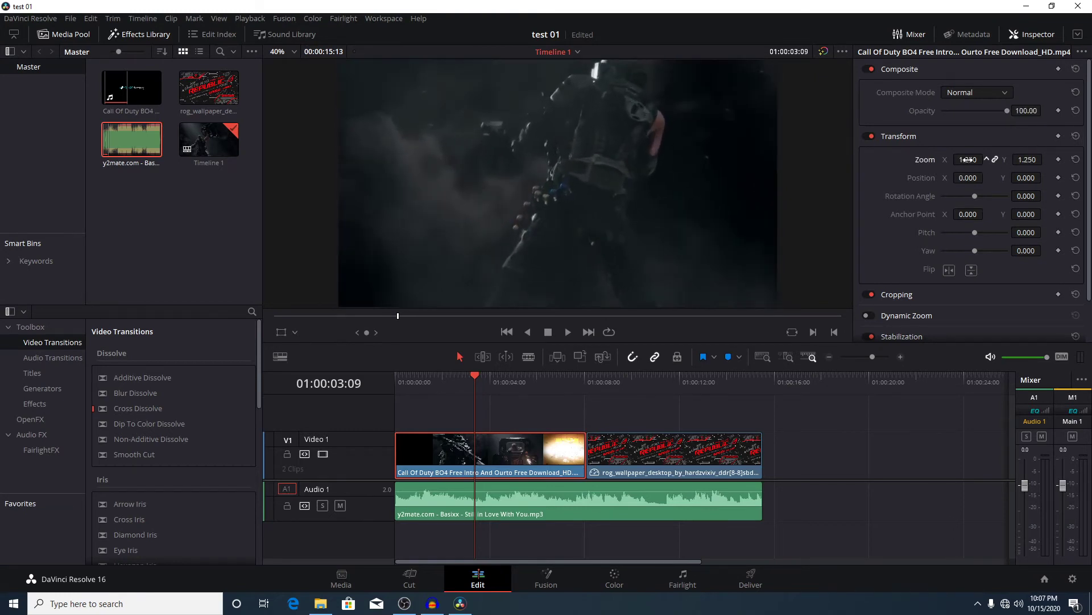
{"action": "left_click", "coordinate": [1077, 160]}
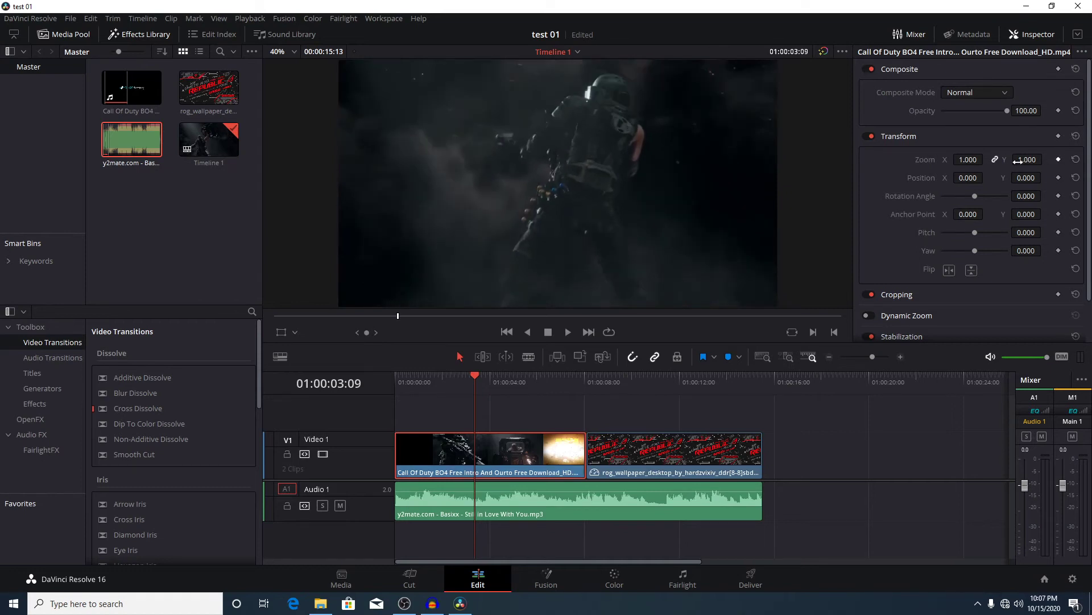
- Try shifting the Call Of Duty clip's X and Y position and rotation angle, and reset both
{"action": "left_click_drag", "start_coordinate": [974, 177], "coordinate": [893, 177]}
{"action": "left_click_drag", "start_coordinate": [1028, 177], "coordinate": [981, 197]}
{"action": "left_click", "coordinate": [1075, 178]}
{"action": "left_click", "coordinate": [1059, 196]}
{"action": "left_click", "coordinate": [1075, 196]}
- Try changing the Call Of Duty clip's pitch and yaw and flipping it horizontally, and undo these transforms
{"action": "mouse_move", "coordinate": [979, 233]}
{"action": "left_mouse_down"}
{"action": "mouse_move", "coordinate": [990, 233]}
{"action": "mouse_move", "coordinate": [970, 233]}
{"action": "mouse_move", "coordinate": [987, 248]}
{"action": "mouse_move", "coordinate": [975, 253]}
{"action": "left_mouse_up"}
{"action": "left_click", "coordinate": [1075, 233]}
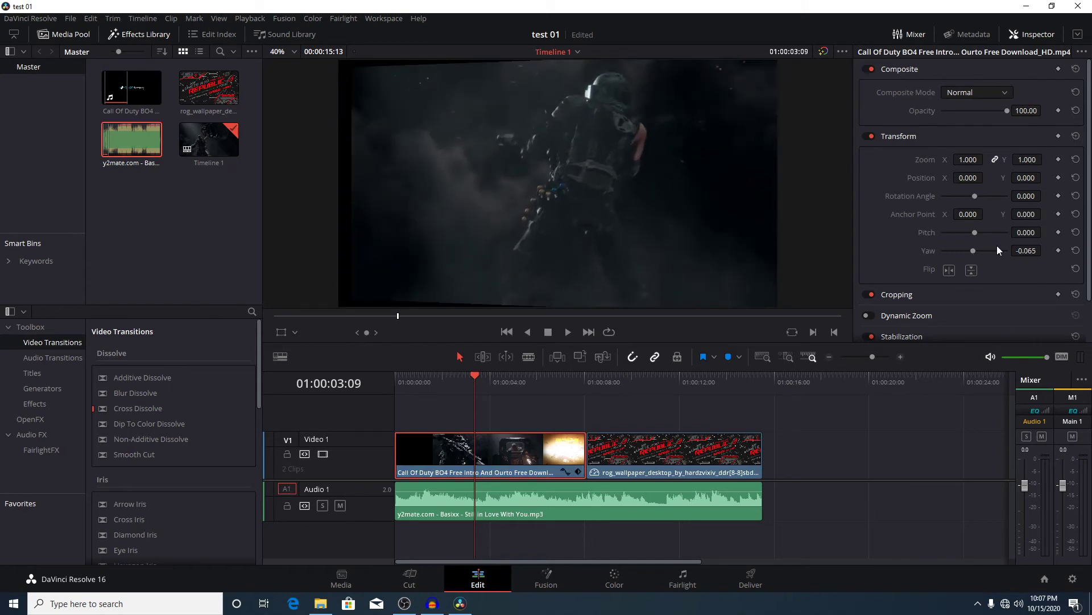
{"action": "left_click", "coordinate": [949, 269]}
{"action": "left_click", "coordinate": [949, 270]}
{"action": "left_click", "coordinate": [1075, 251]}
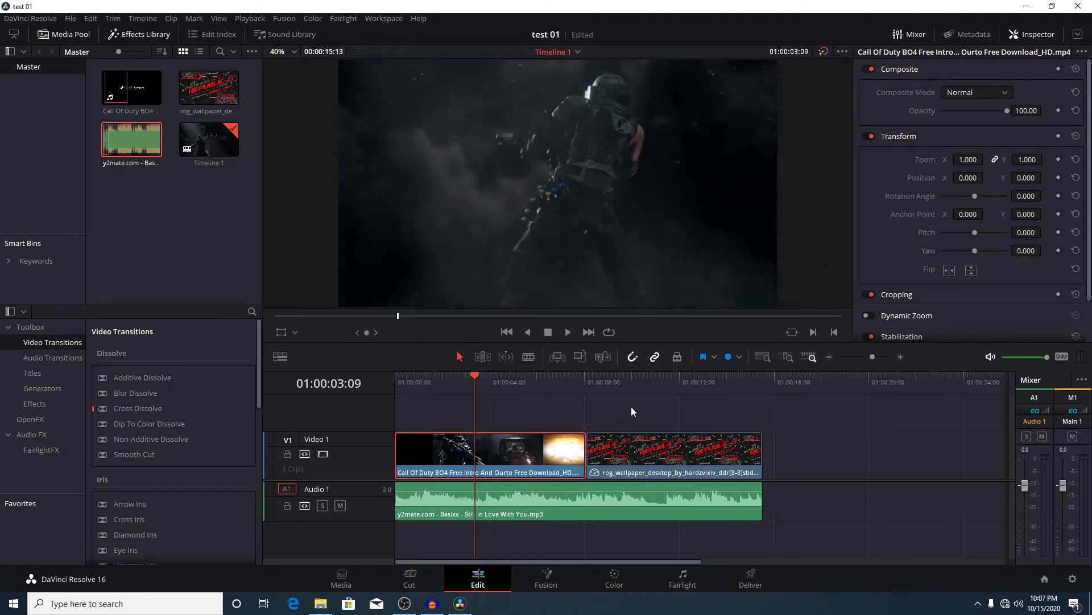
- Set the wallpaper clip's zoom to 1.020 and toggle its horizontal flip on and off
{"action": "left_click", "coordinate": [650, 405]}
{"action": "left_click", "coordinate": [681, 458]}
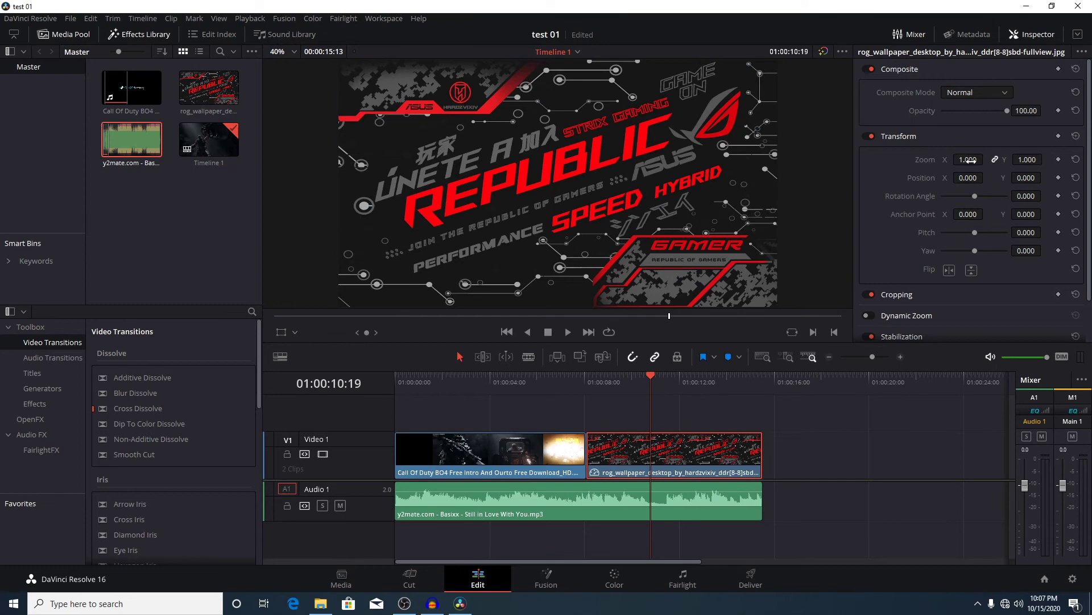
{"action": "mouse_move", "coordinate": [970, 161]}
{"action": "left_mouse_down"}
{"action": "mouse_move", "coordinate": [944, 161]}
{"action": "mouse_move", "coordinate": [981, 161]}
{"action": "mouse_move", "coordinate": [968, 161]}
{"action": "left_mouse_up"}
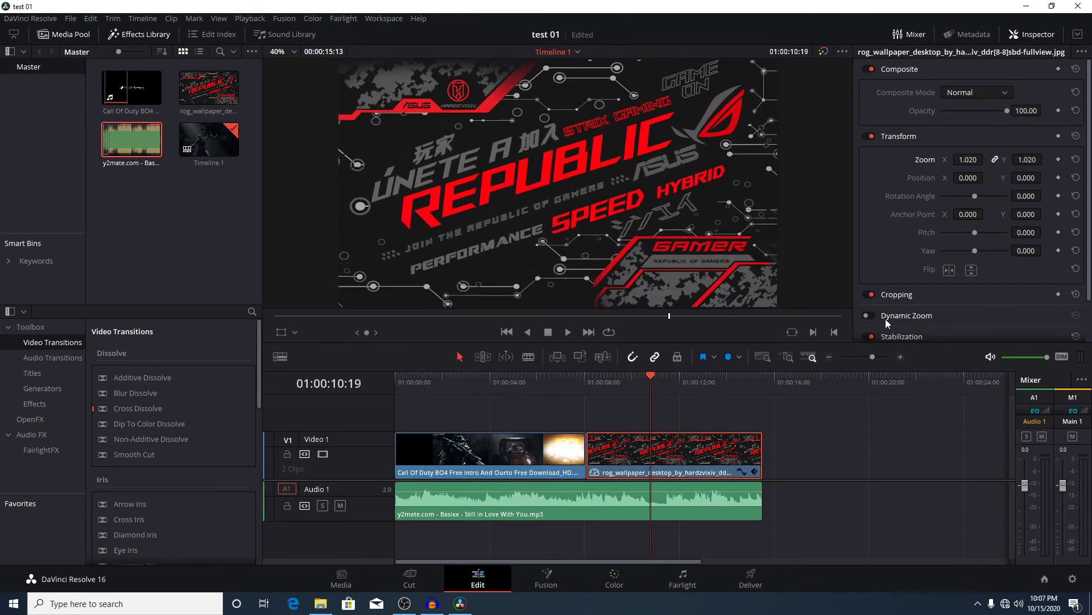
{"action": "left_click", "coordinate": [952, 271]}
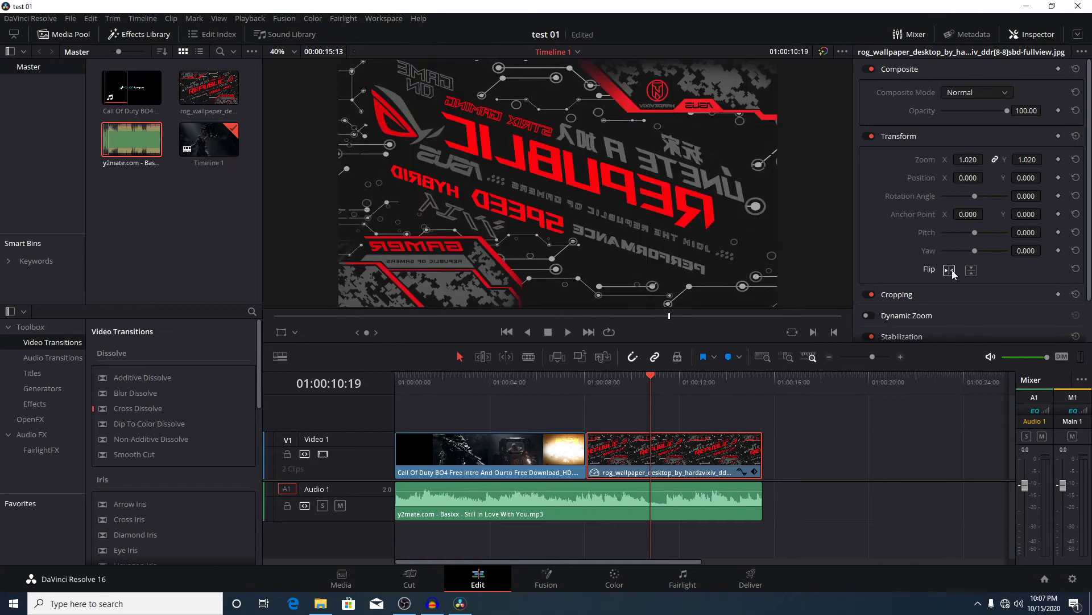
{"action": "left_click", "coordinate": [950, 271]}
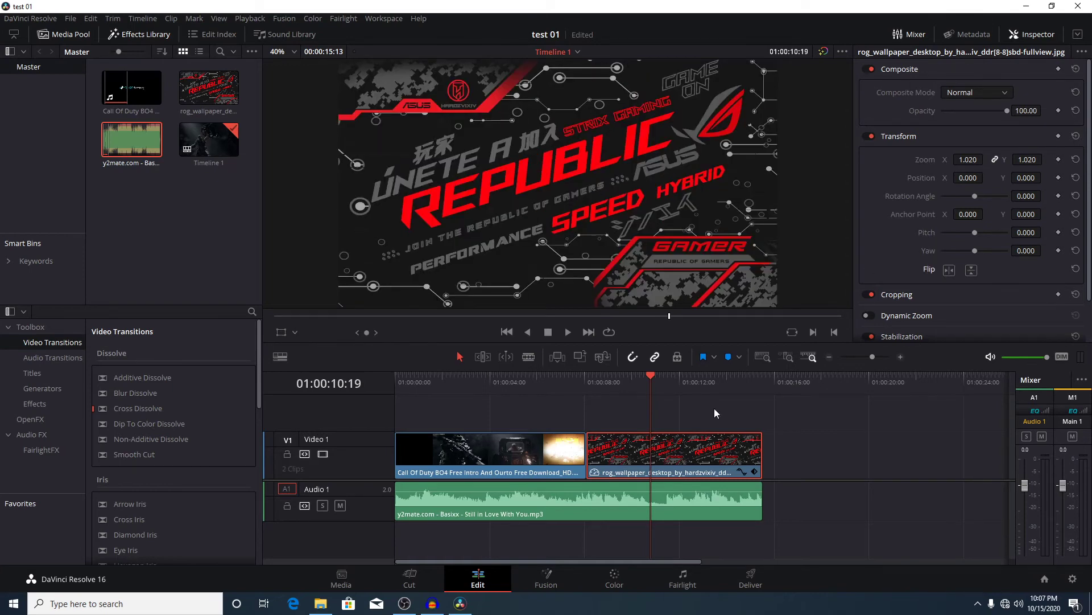
- Play the timeline briefly from its start
{"action": "left_click", "coordinate": [401, 381]}
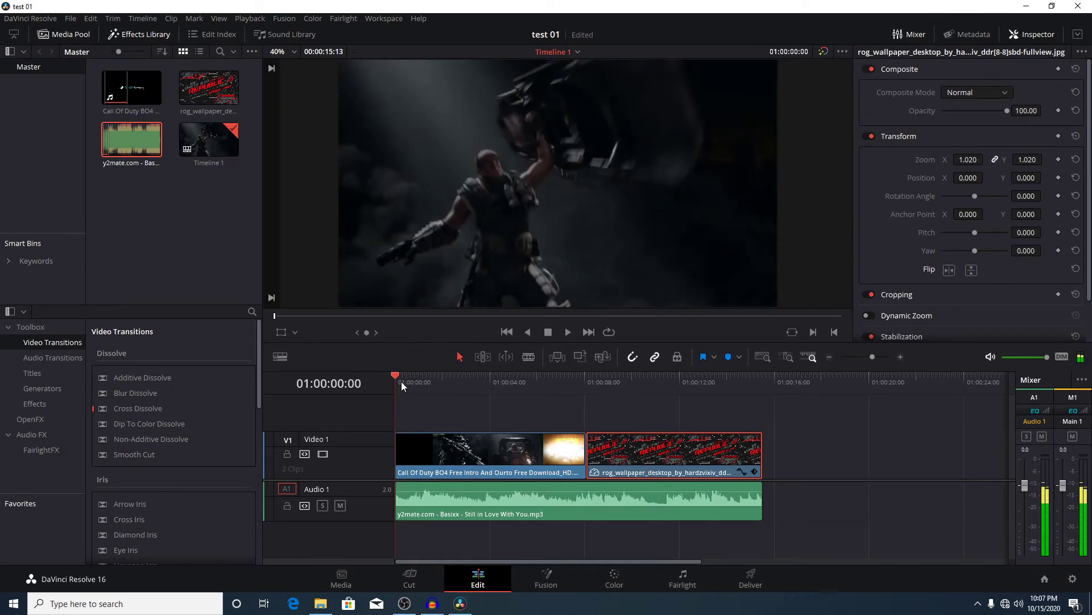
{"action": "key", "text": "space"}
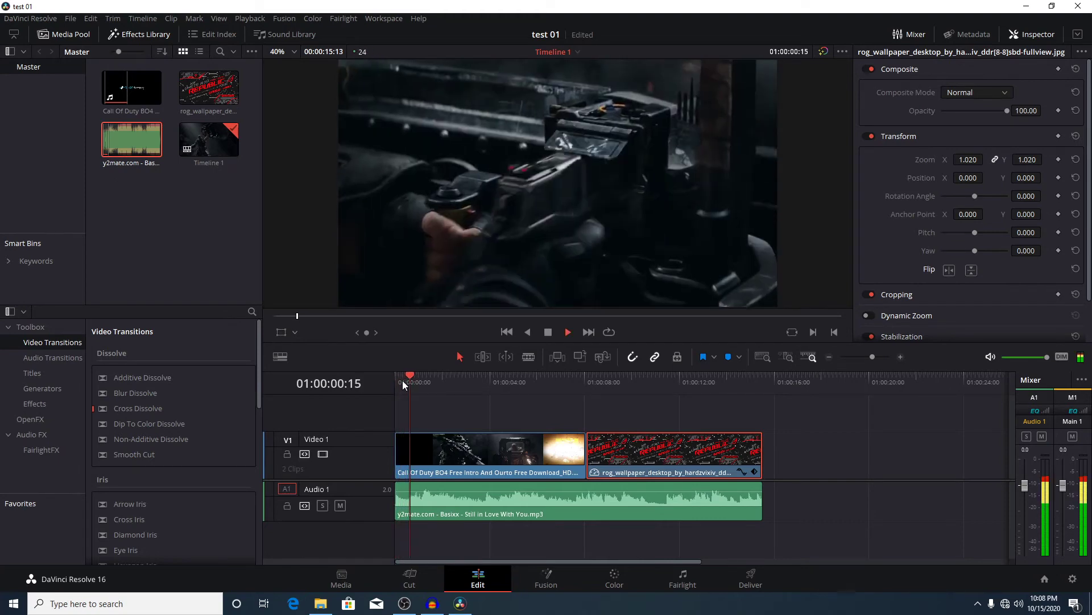
{"action": "key", "text": "space"}
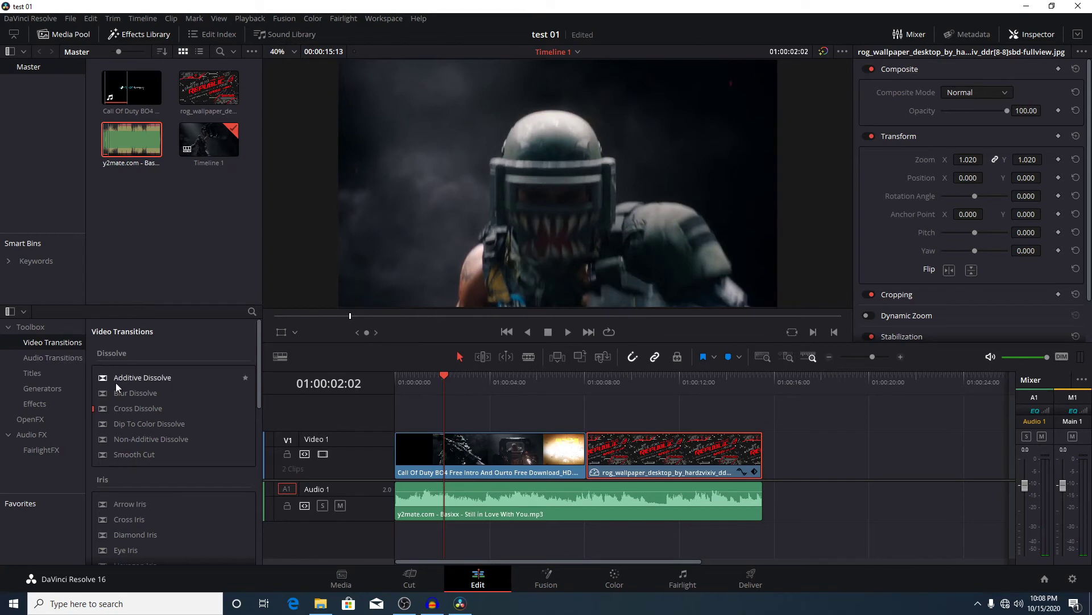
- Add an Additive Dissolve between the Call Of Duty and wallpaper clips and play across the cut to review it
{"action": "left_click_drag", "start_coordinate": [115, 383], "coordinate": [592, 462]}
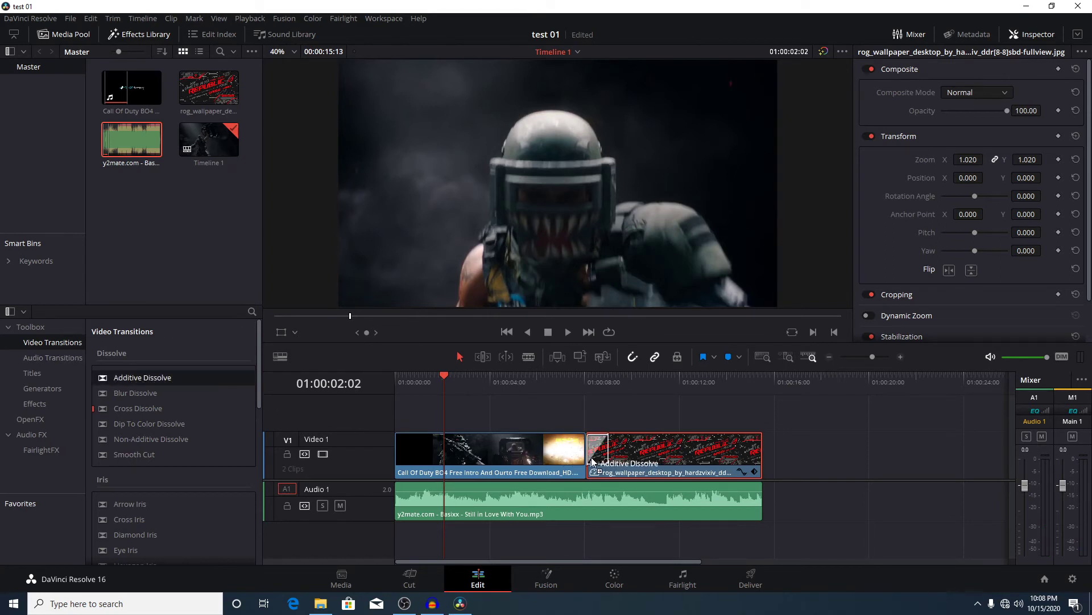
{"action": "key", "text": "space"}
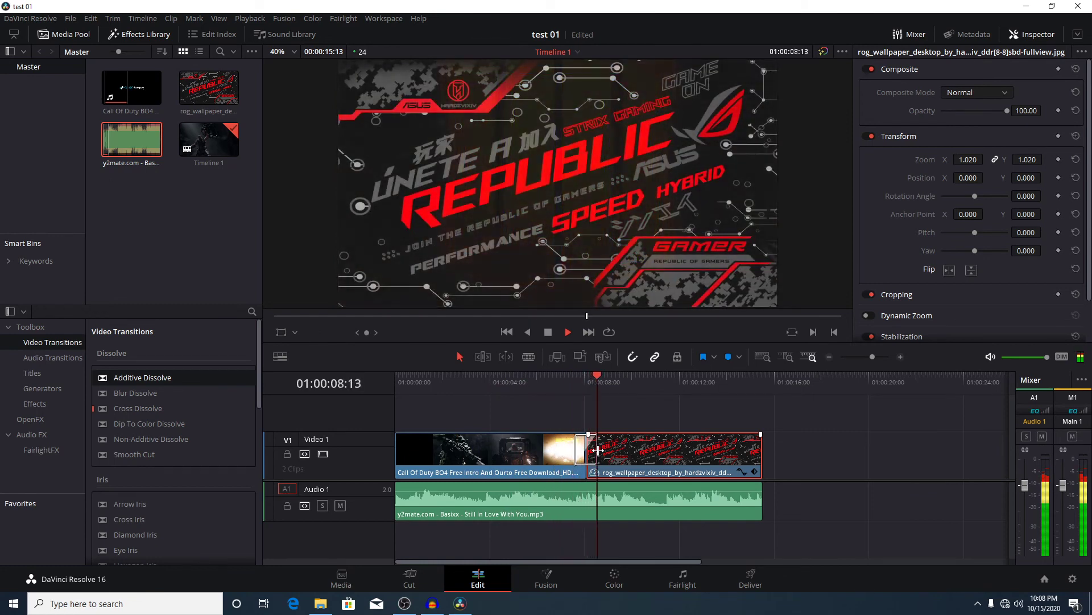
{"action": "left_click", "coordinate": [565, 378]}
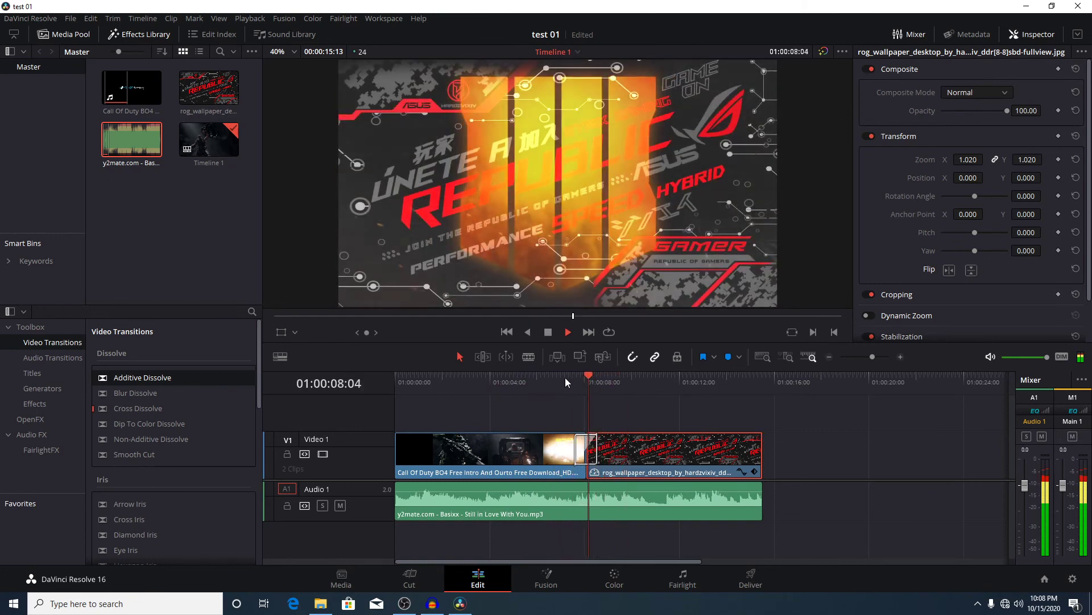
{"action": "left_click", "coordinate": [565, 377]}
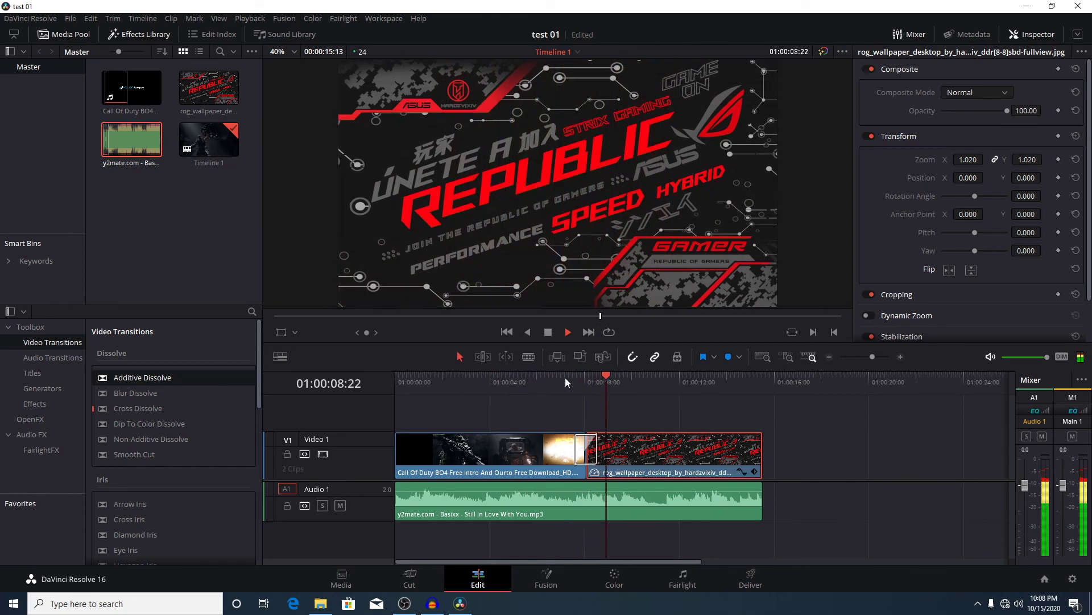
{"action": "left_click", "coordinate": [565, 377]}
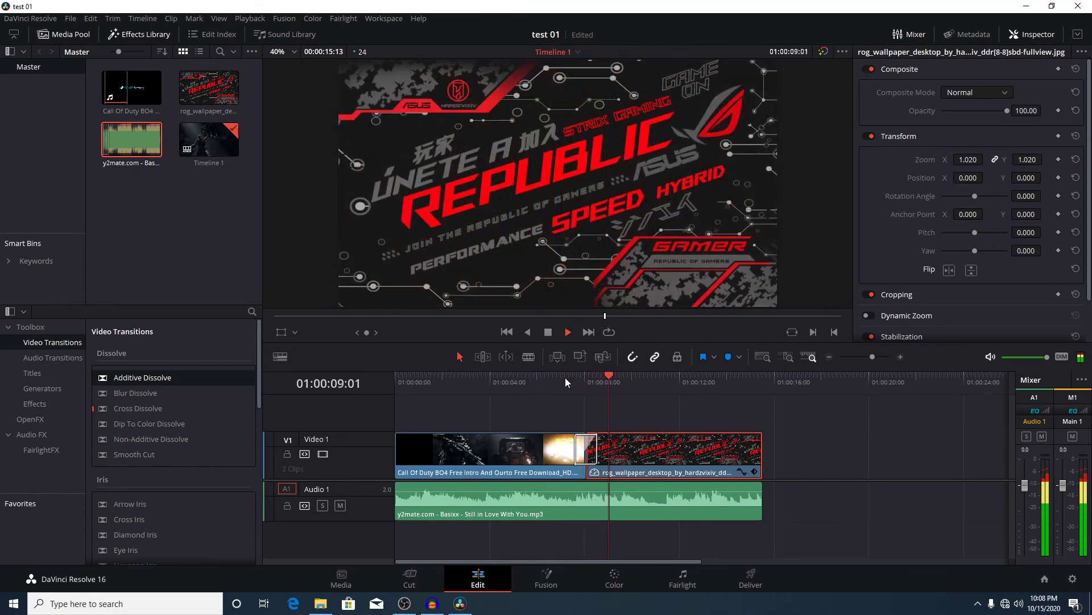
{"action": "key", "text": "space"}
{"action": "left_click", "coordinate": [565, 377]}
{"action": "left_click", "coordinate": [552, 379]}
{"action": "key", "text": "space"}
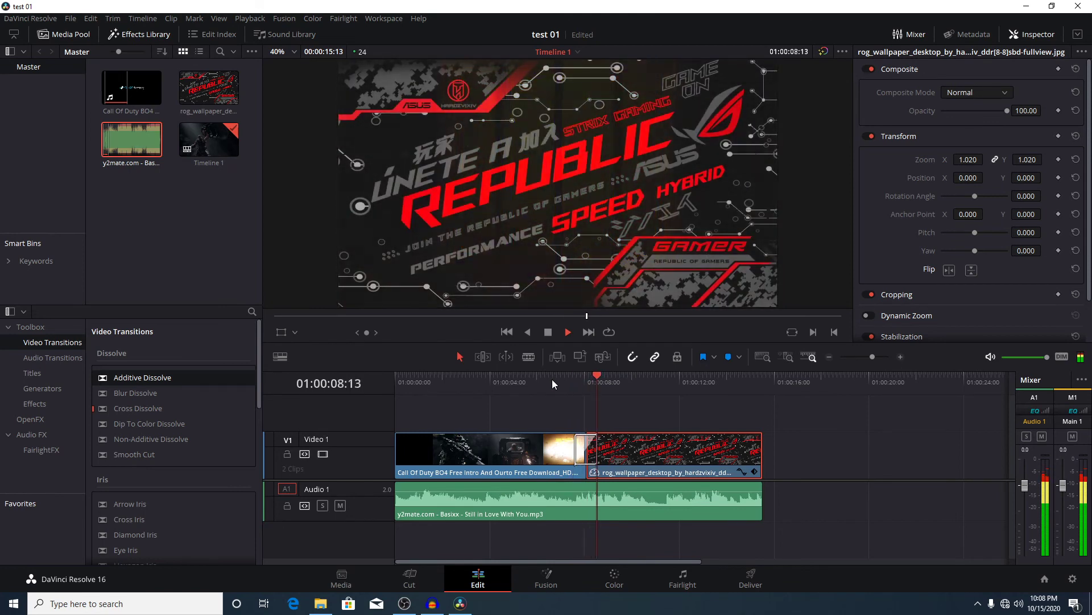
{"action": "key", "text": "space"}
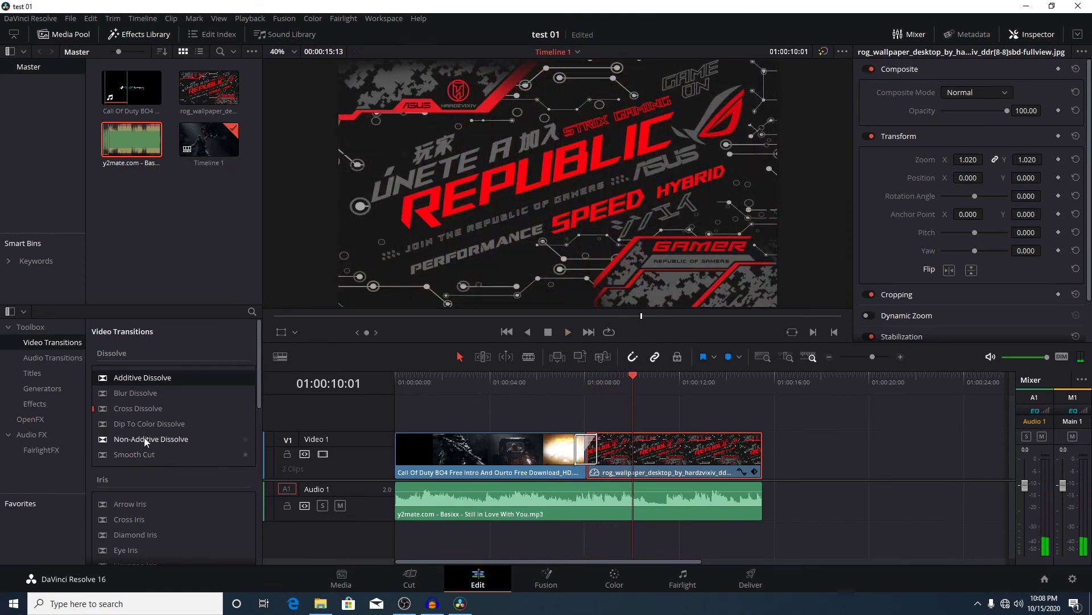
- View the available audio transitions, and open the Deliver page with the playhead at the timeline's start
{"action": "left_click", "coordinate": [48, 357]}
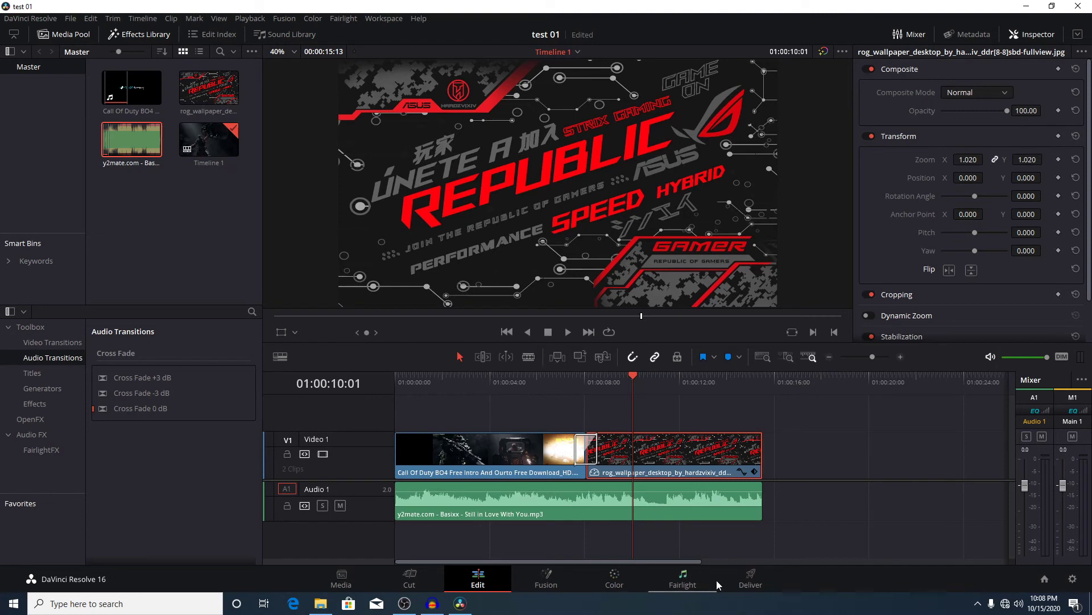
{"action": "left_click", "coordinate": [751, 579]}
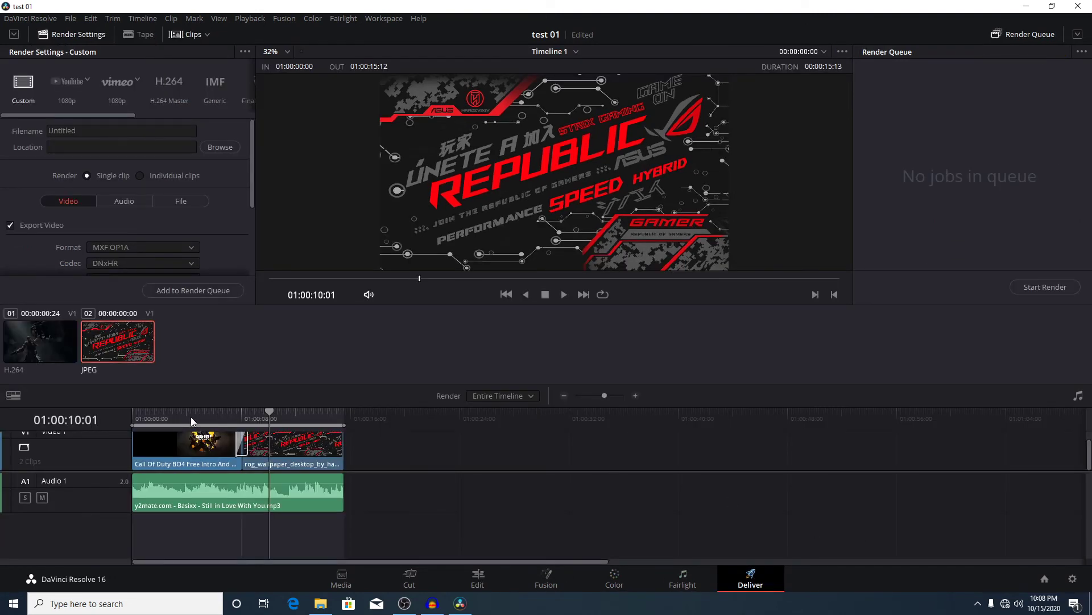
{"action": "left_click_drag", "start_coordinate": [191, 421], "coordinate": [134, 421]}
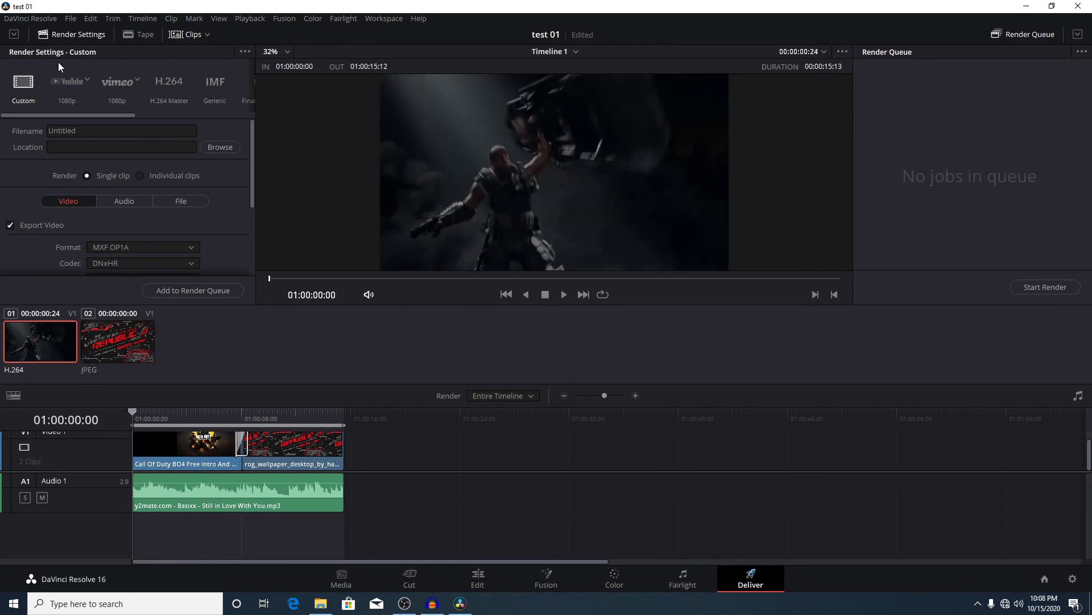
- Choose the YouTube 1080p render preset and name the output file test 01
{"action": "left_click", "coordinate": [73, 93]}
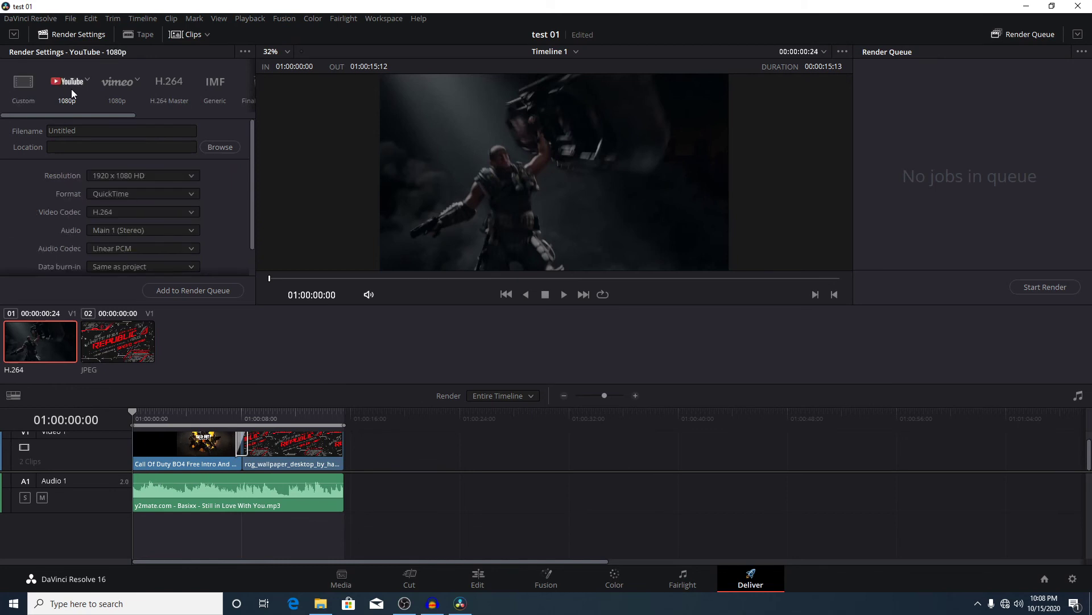
{"action": "left_click", "coordinate": [76, 131]}
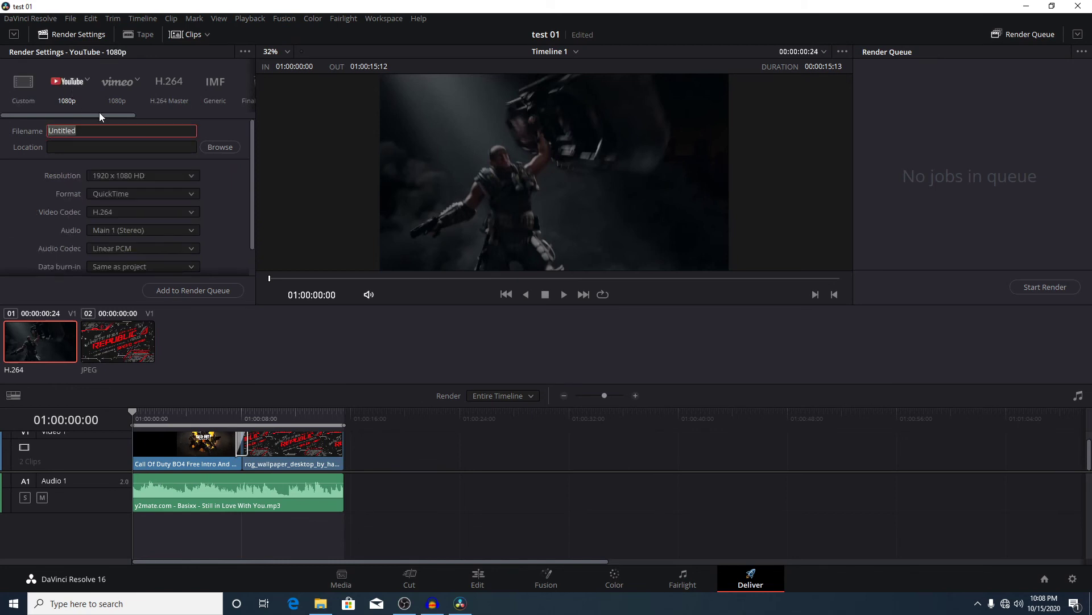
{"action": "type", "text": "test 01"}
- Set the render location to the Videos folder, keeping test 01 as the file name
{"action": "left_click", "coordinate": [221, 149]}
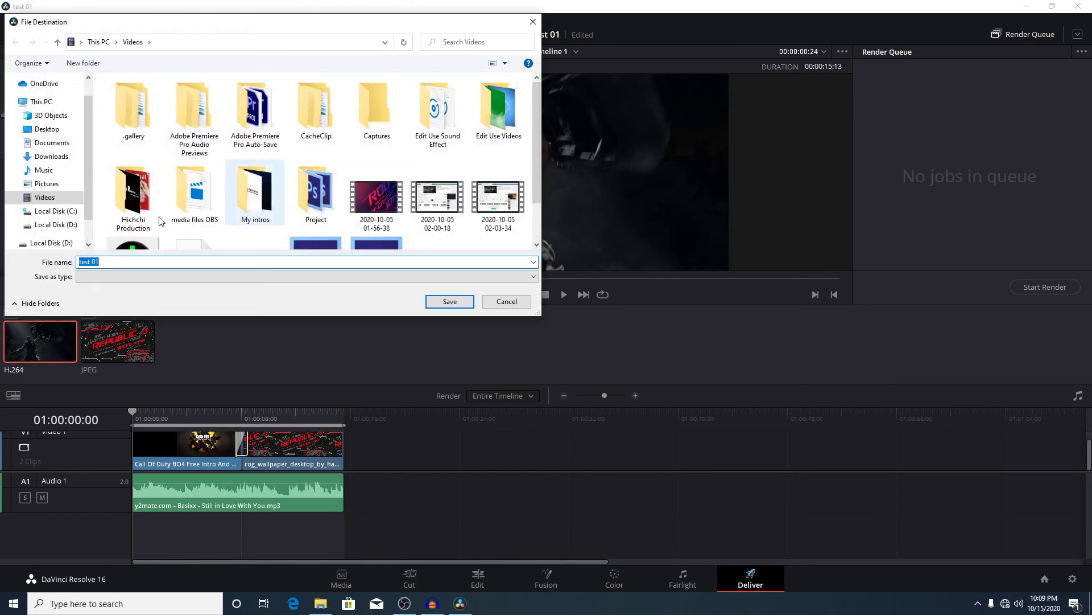
{"action": "scroll", "coordinate": [282, 160], "scroll_direction": "down", "scroll_amount": 1}
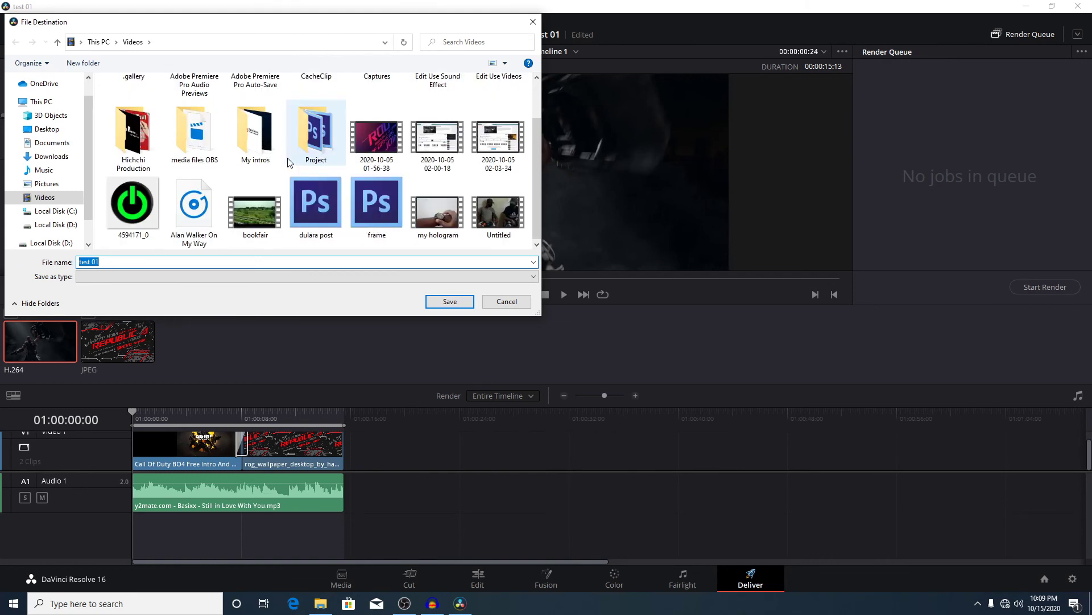
{"action": "scroll", "coordinate": [271, 165], "scroll_direction": "up", "scroll_amount": 1}
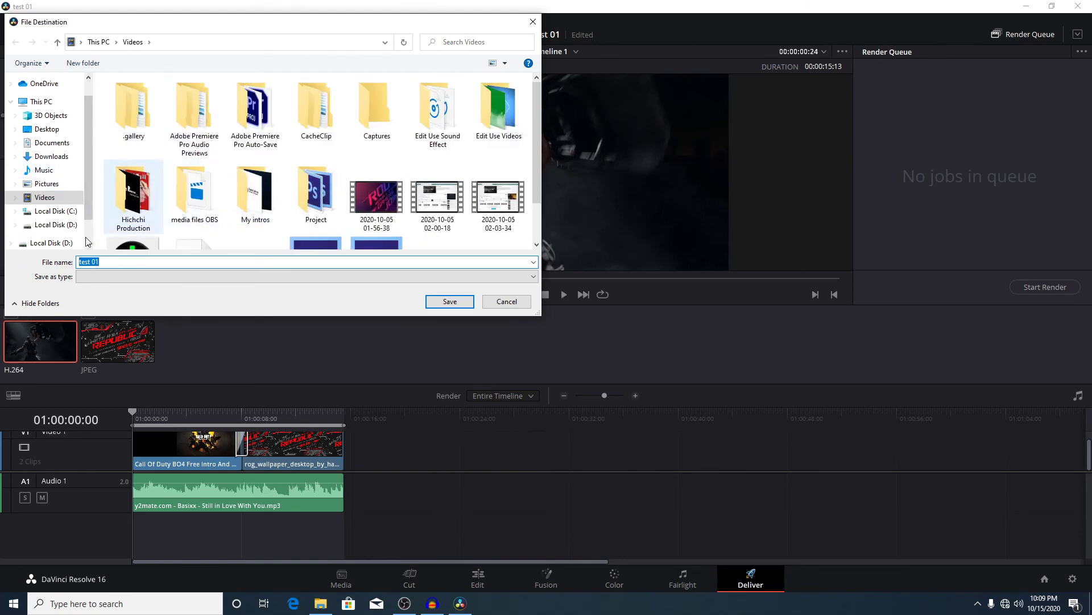
{"action": "left_click", "coordinate": [471, 302]}
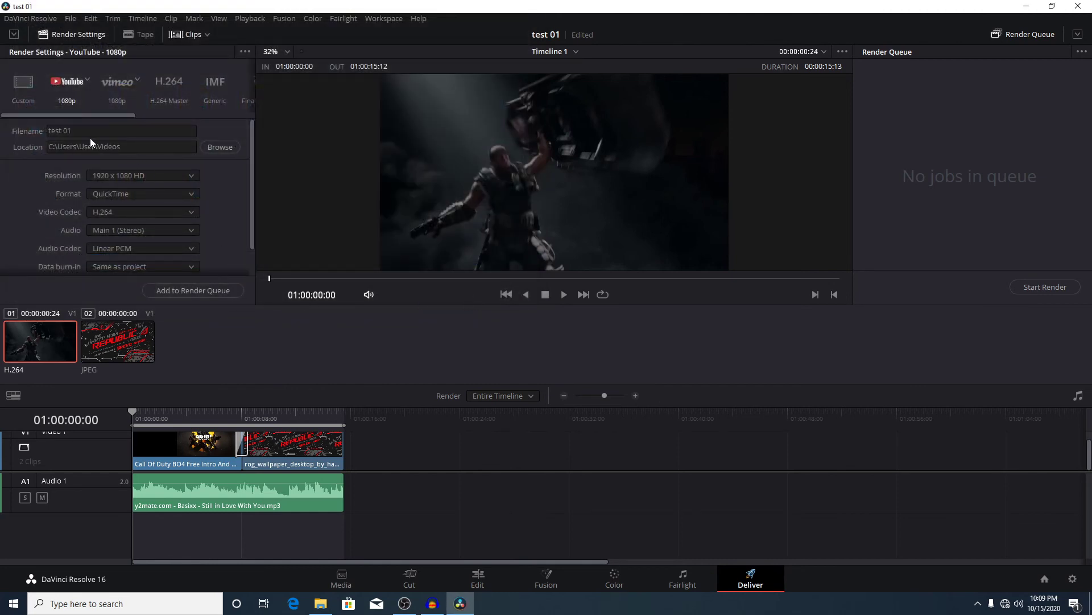
- Change the render location to Local Disk (D:), keeping the file name test 01
{"action": "left_click", "coordinate": [220, 148]}
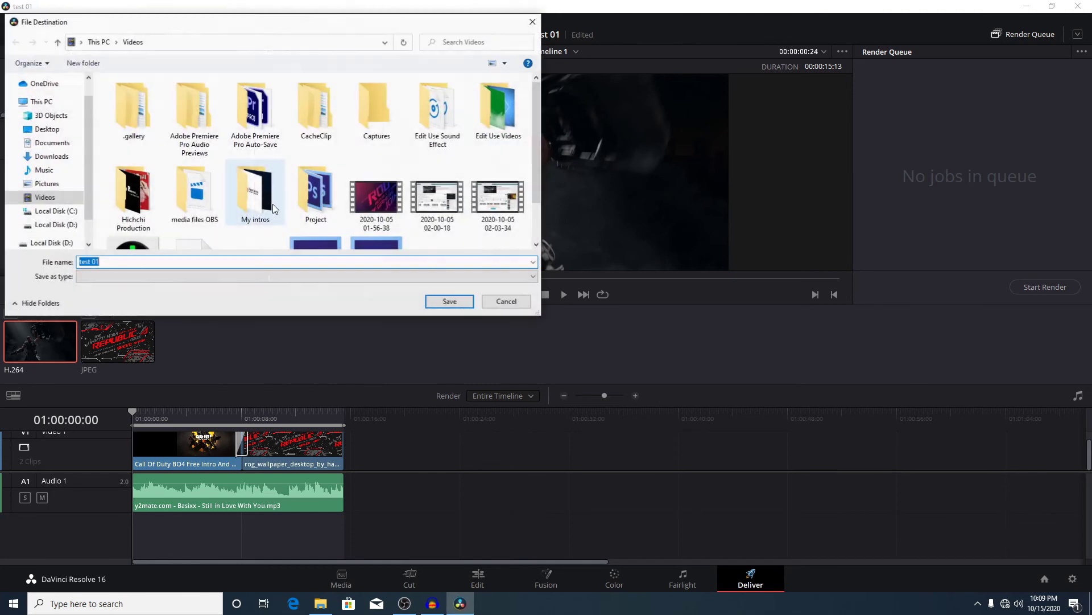
{"action": "left_click", "coordinate": [51, 242]}
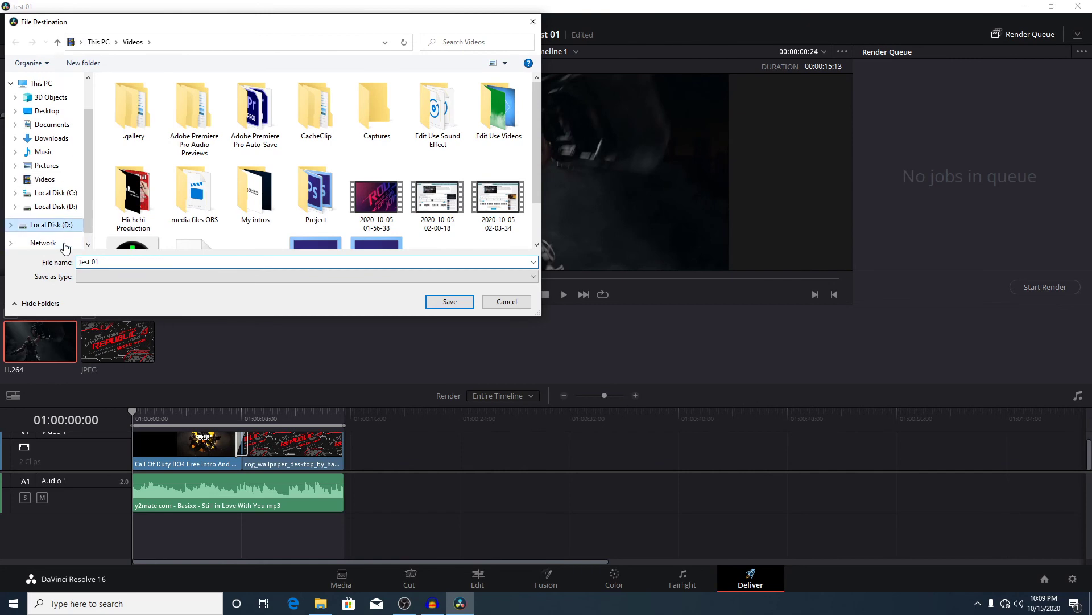
{"action": "left_click", "coordinate": [437, 302]}
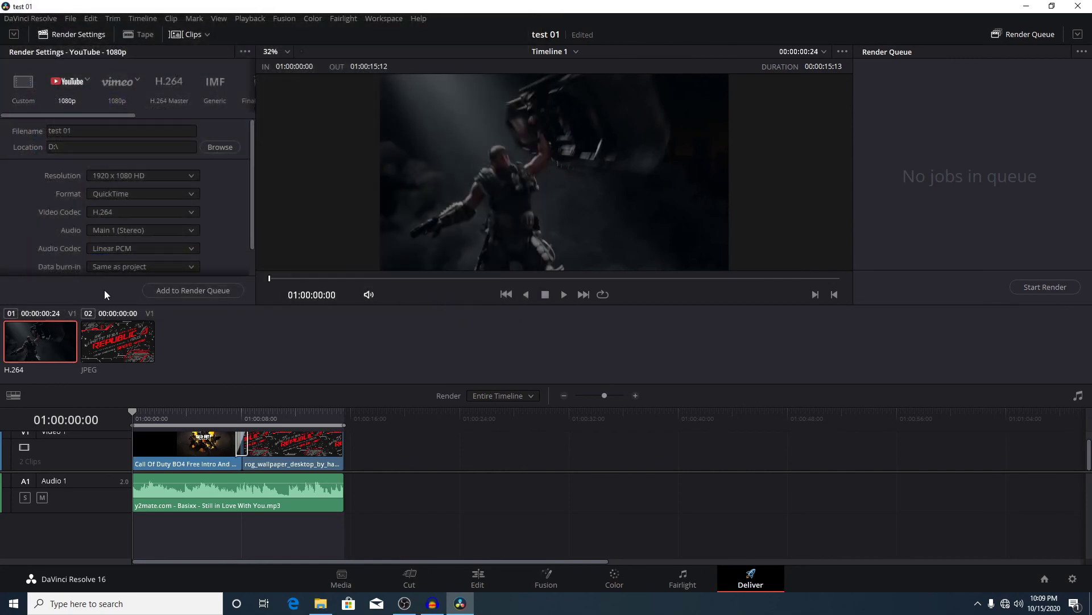
- Review the resolution and format options, choosing 1920 x 1080 HD and QuickTime for the render
{"action": "left_click", "coordinate": [136, 177]}
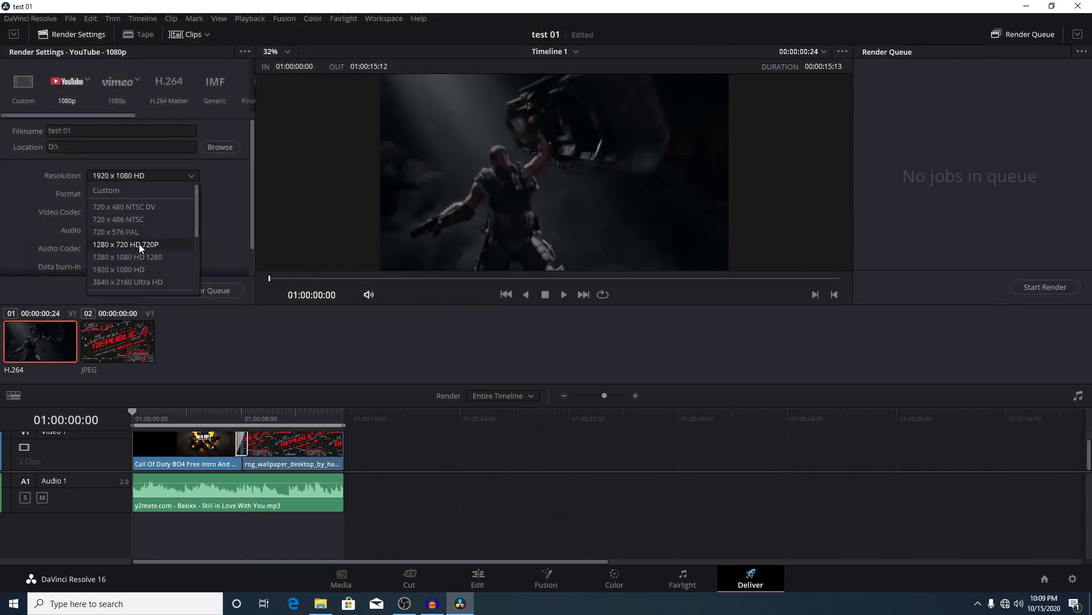
{"action": "left_click", "coordinate": [146, 269]}
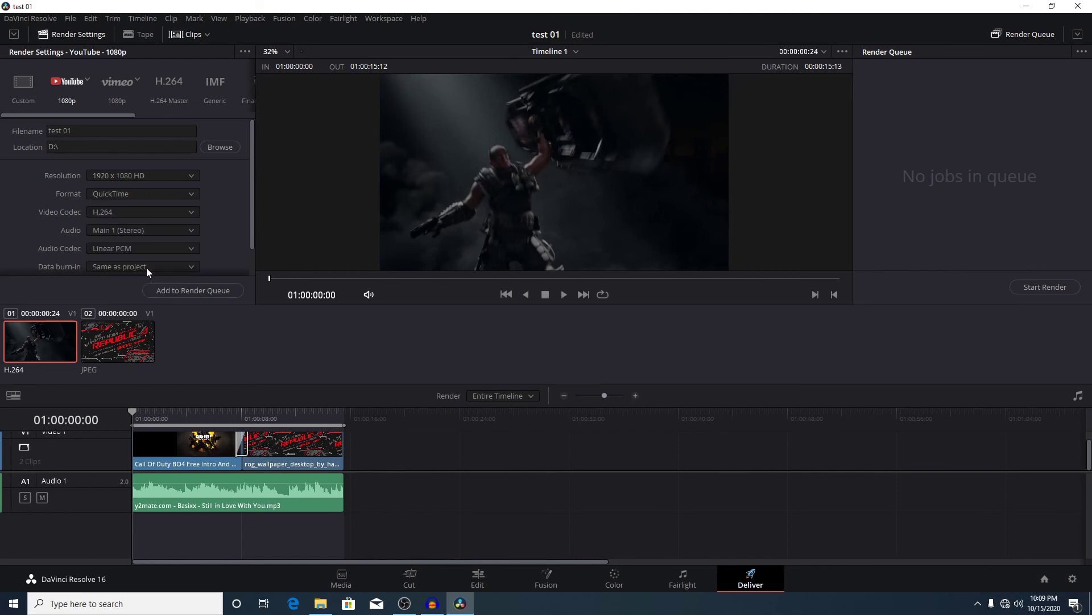
{"action": "left_click", "coordinate": [155, 175]}
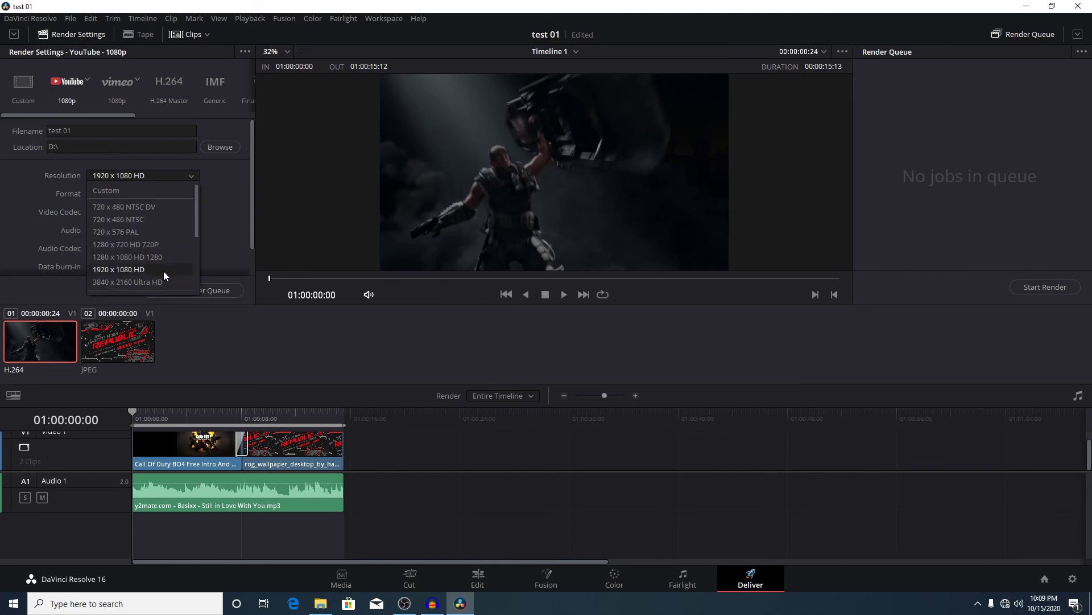
{"action": "left_click", "coordinate": [164, 270]}
{"action": "left_click", "coordinate": [154, 194]}
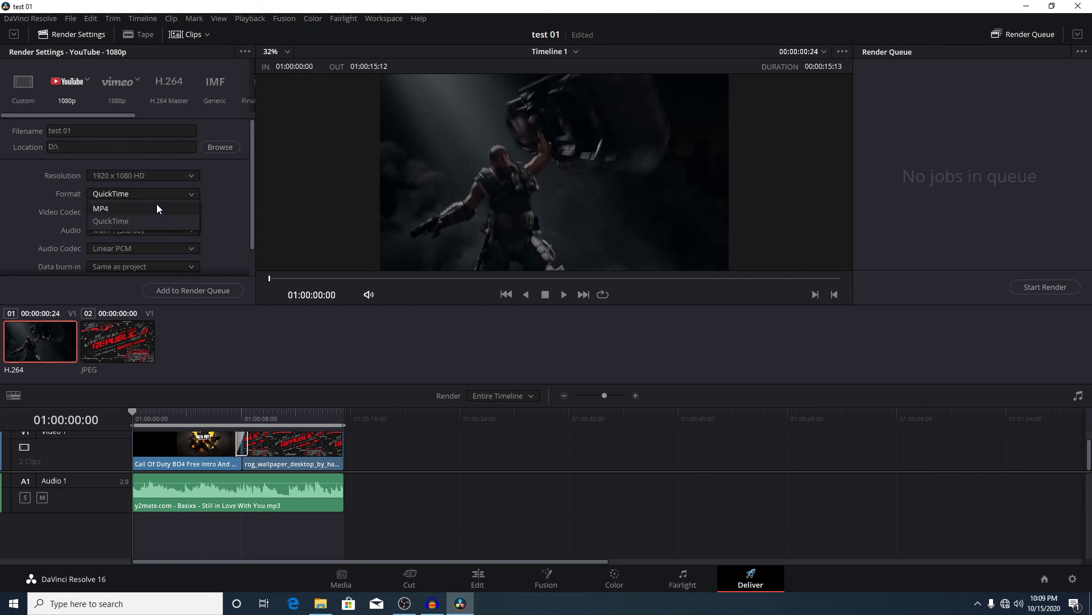
{"action": "left_click", "coordinate": [161, 216]}
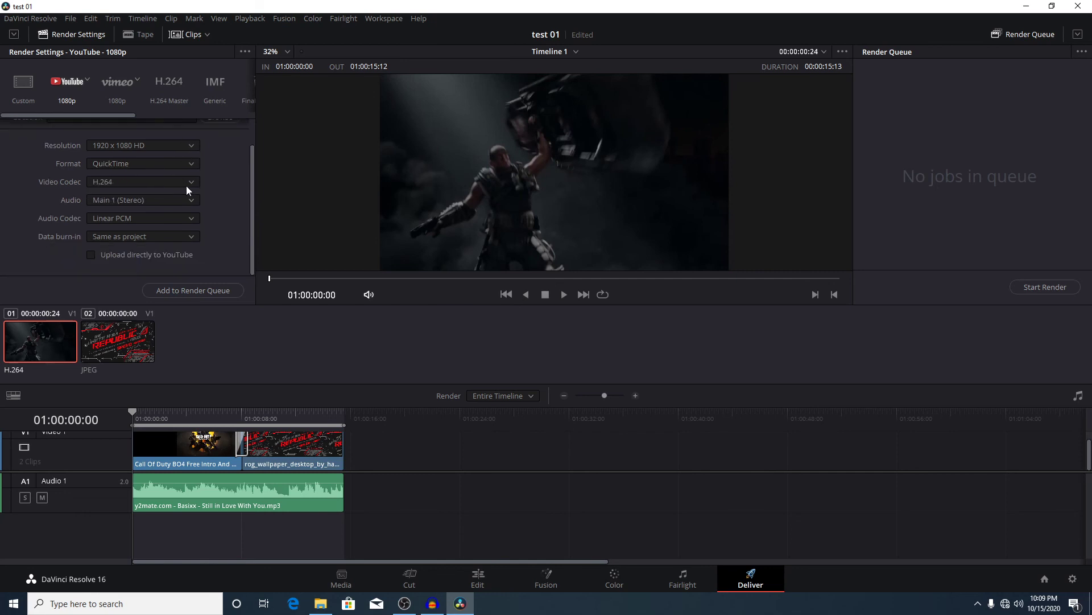
- Add the test 01 timeline to the render queue with the current settings and start the render
{"action": "scroll", "coordinate": [180, 211], "scroll_direction": "down", "scroll_amount": 2}
{"action": "mouse_move", "coordinate": [111, 116]}
{"action": "left_mouse_down"}
{"action": "mouse_move", "coordinate": [203, 113]}
{"action": "mouse_move", "coordinate": [96, 115]}
{"action": "left_mouse_up"}
{"action": "left_click", "coordinate": [203, 289]}
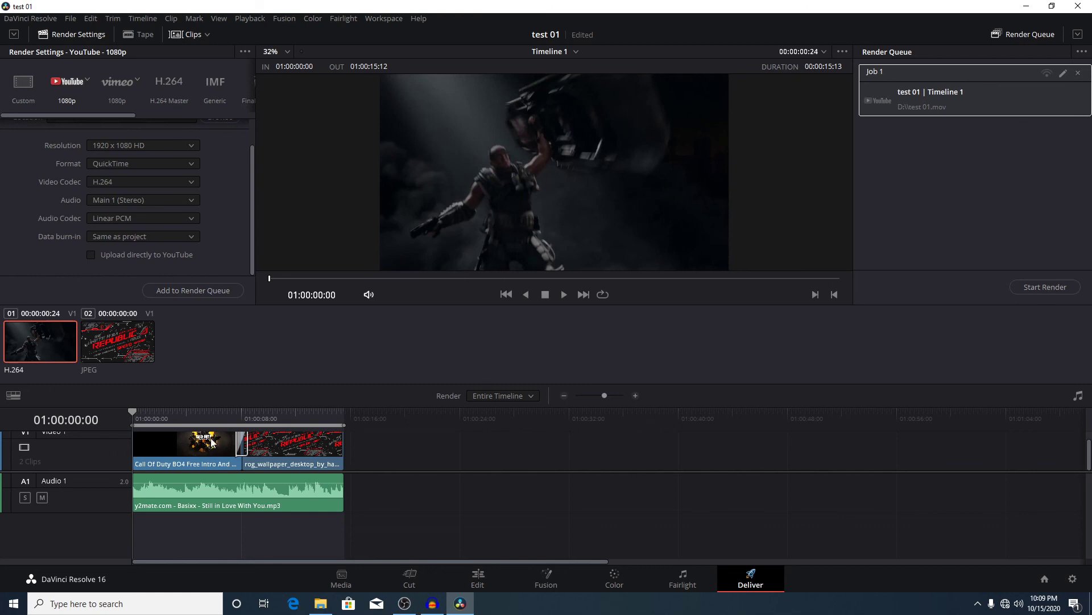
{"action": "left_click", "coordinate": [1043, 291]}
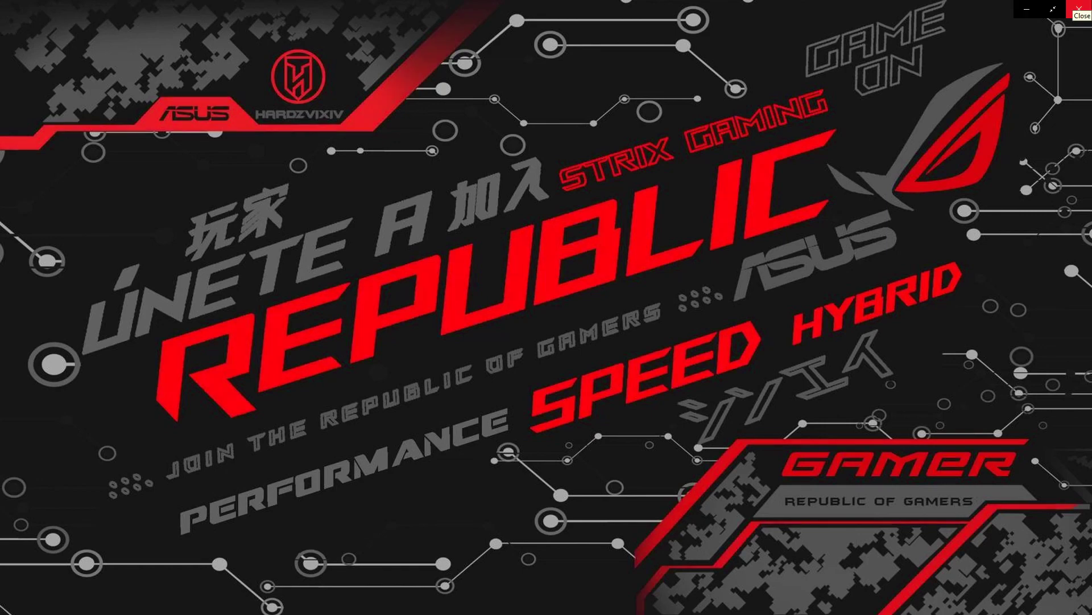
- Close the rendered video's player and minimize the Local Disk (D:) folder window to return to the Deliver page
{"action": "left_click", "coordinate": [1079, 8]}
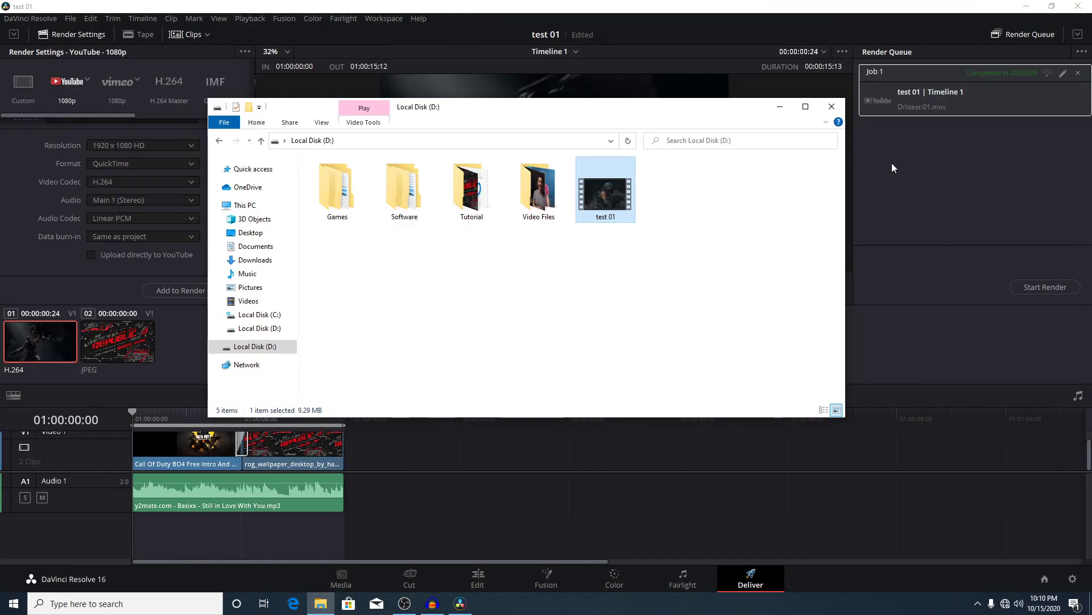
{"action": "left_click", "coordinate": [780, 104]}
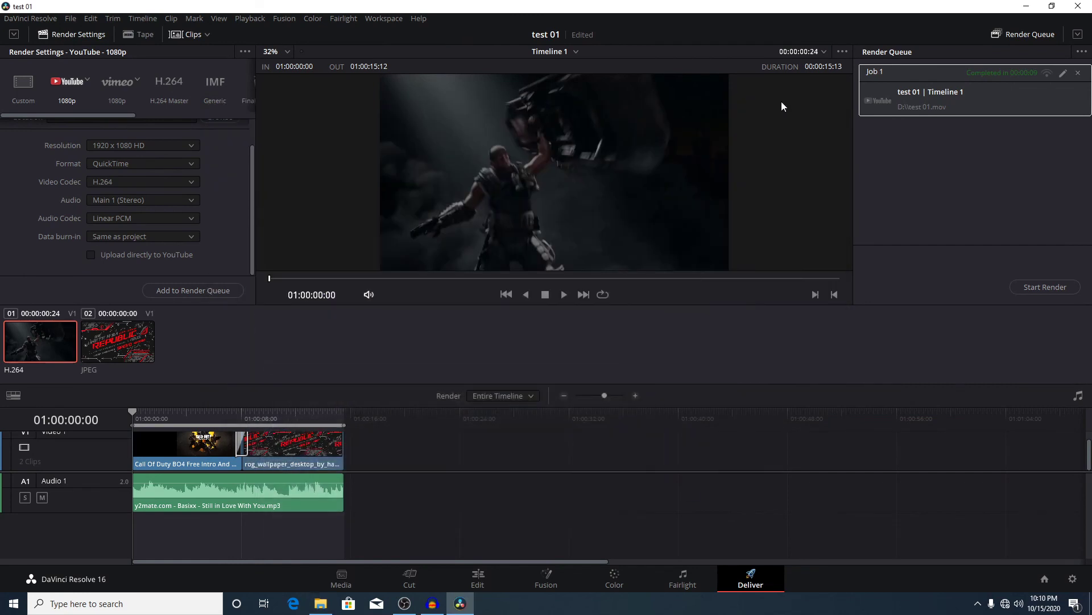